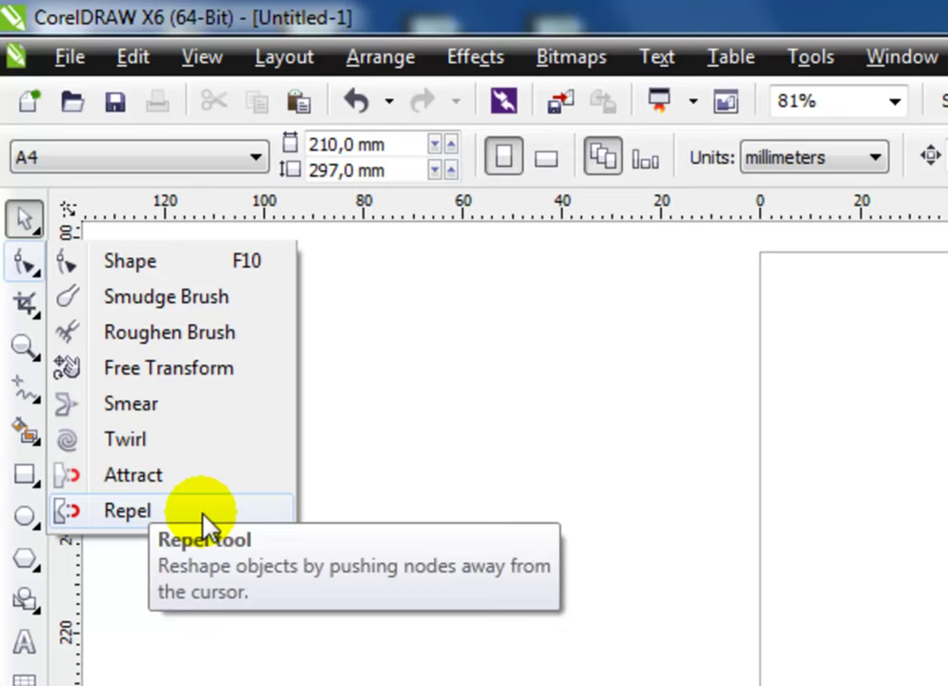
Draw a rectangle about 86 mm wide and 38 mm high in the upper half of the page
click(156, 270)
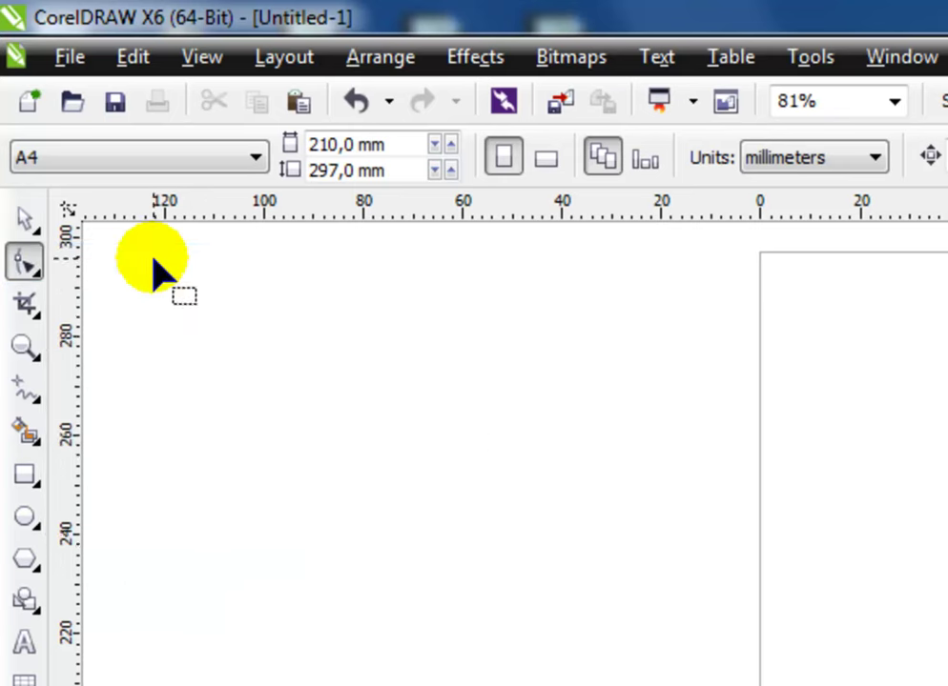
click(19, 374)
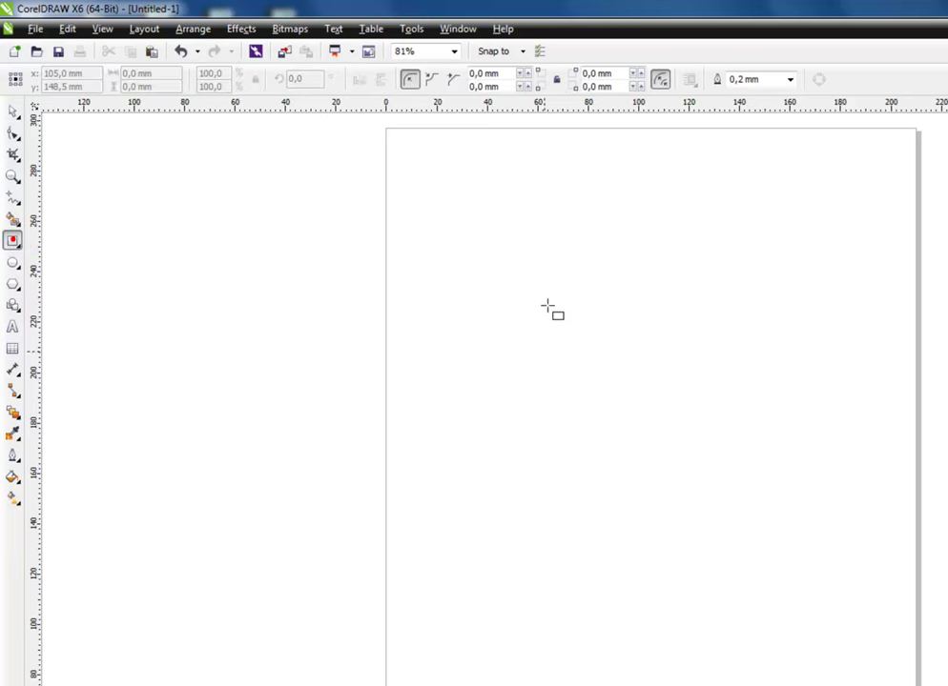
drag(510, 246, 724, 339)
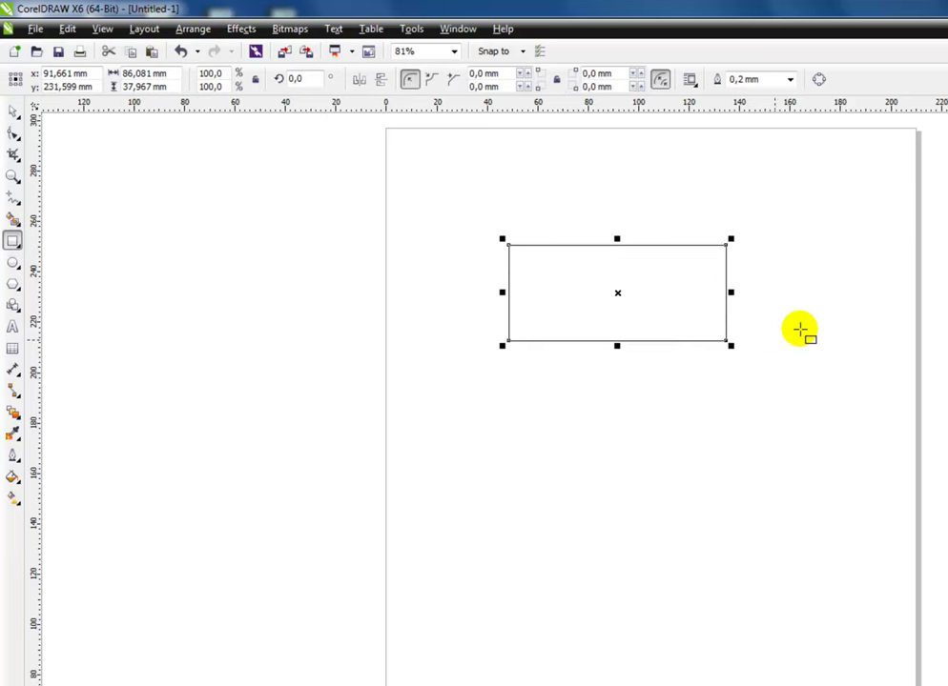
Try rounding all four rectangle corners to about 11.7 mm with the Shape tool, then only the upper-left to about 11.9 mm, undoing each
key(F2)
drag(466, 219, 737, 327)
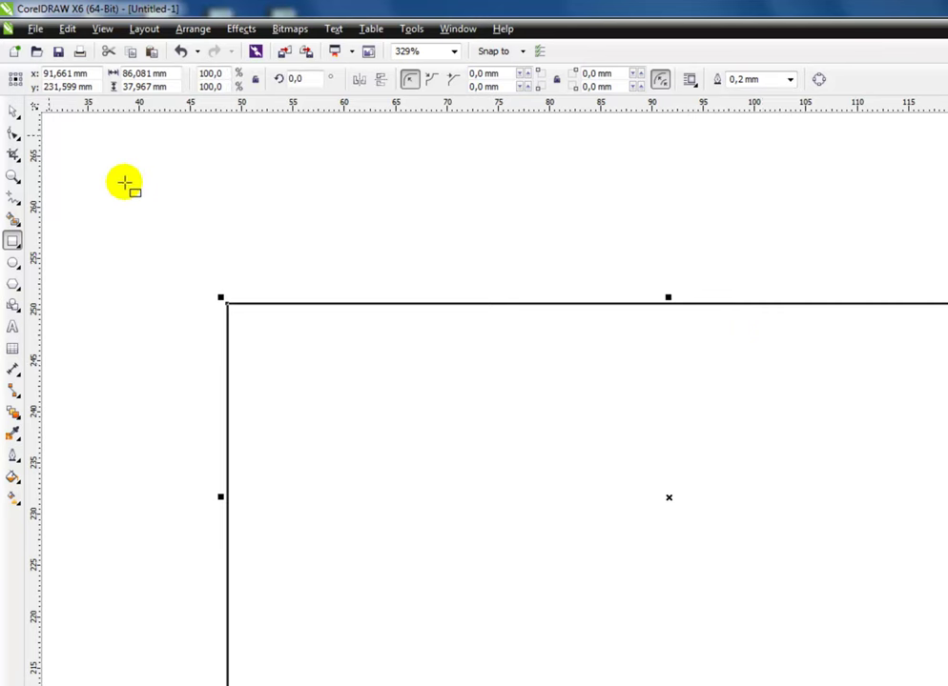
click(13, 134)
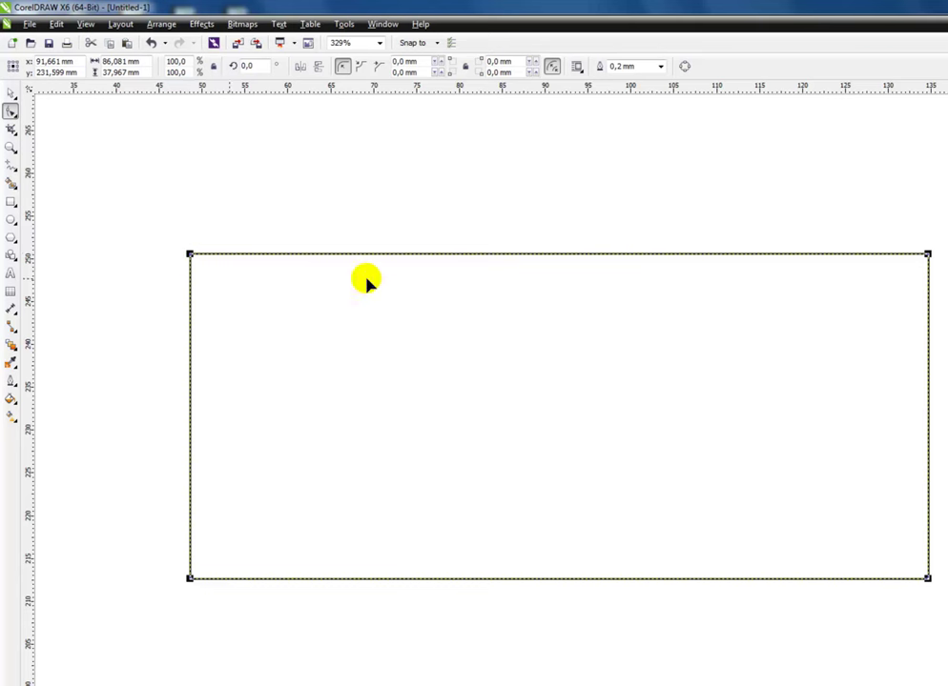
click(12, 115)
drag(189, 256, 273, 358)
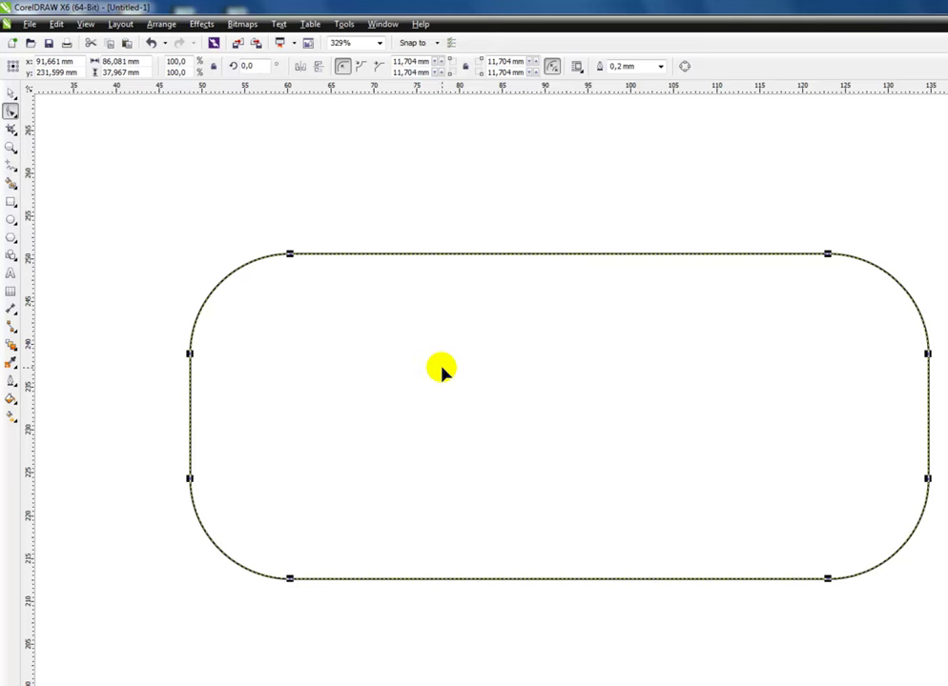
key(ctrl+z)
drag(190, 256, 364, 375)
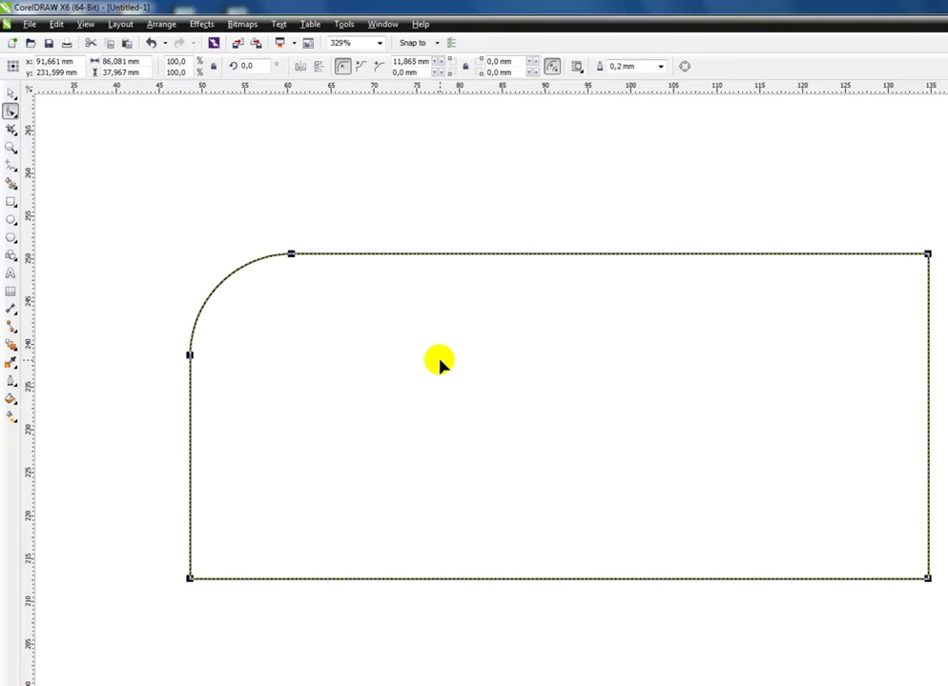
key(ctrl+z)
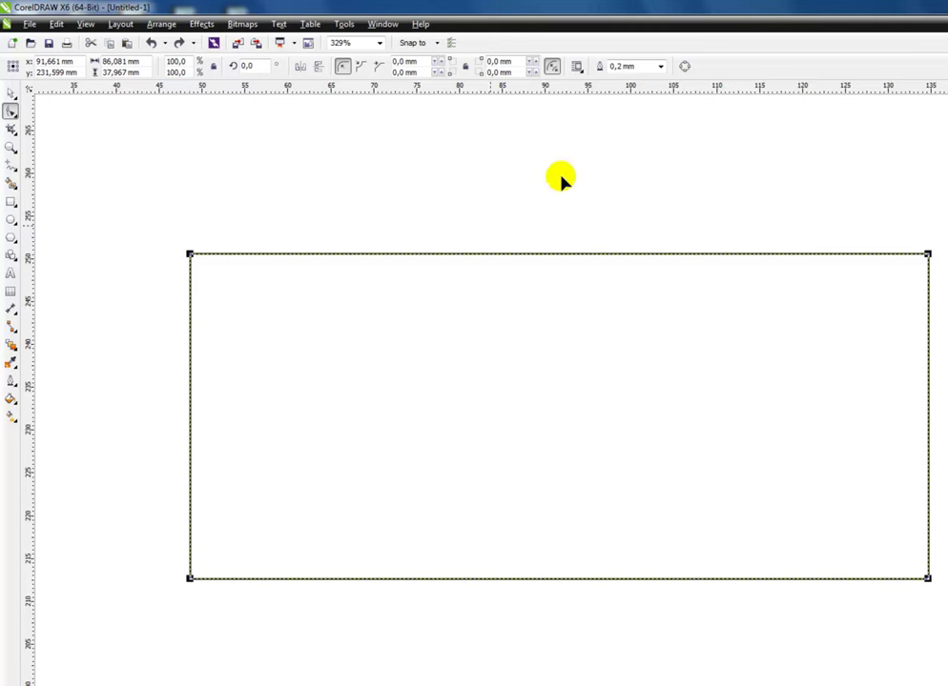
Set the rectangle's upper-left corner radius to 20 mm and its lower-right corner radius to 10 mm
click(404, 61)
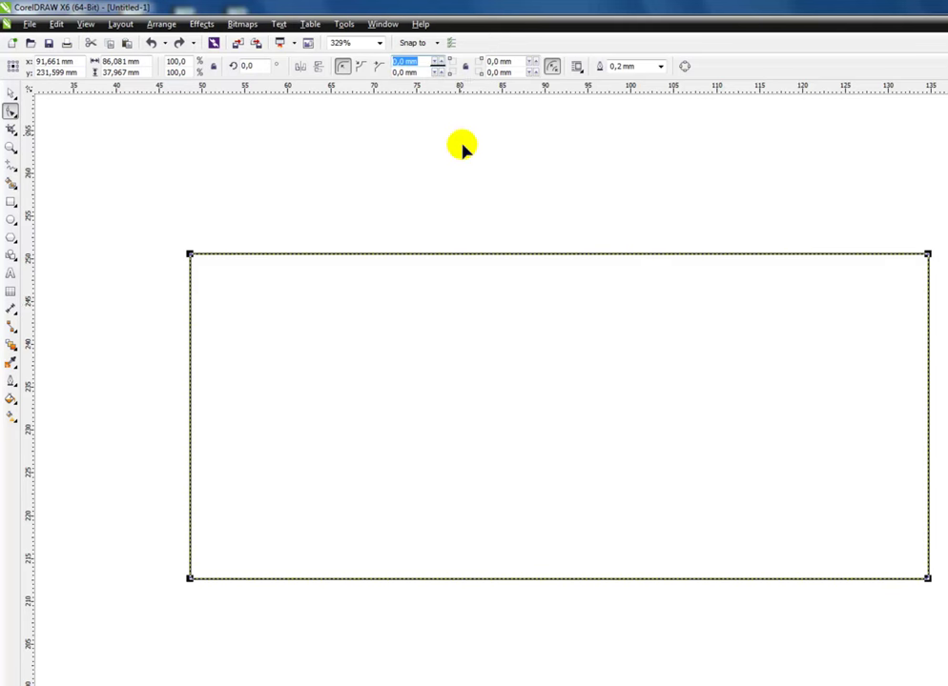
text(20)
key(Return)
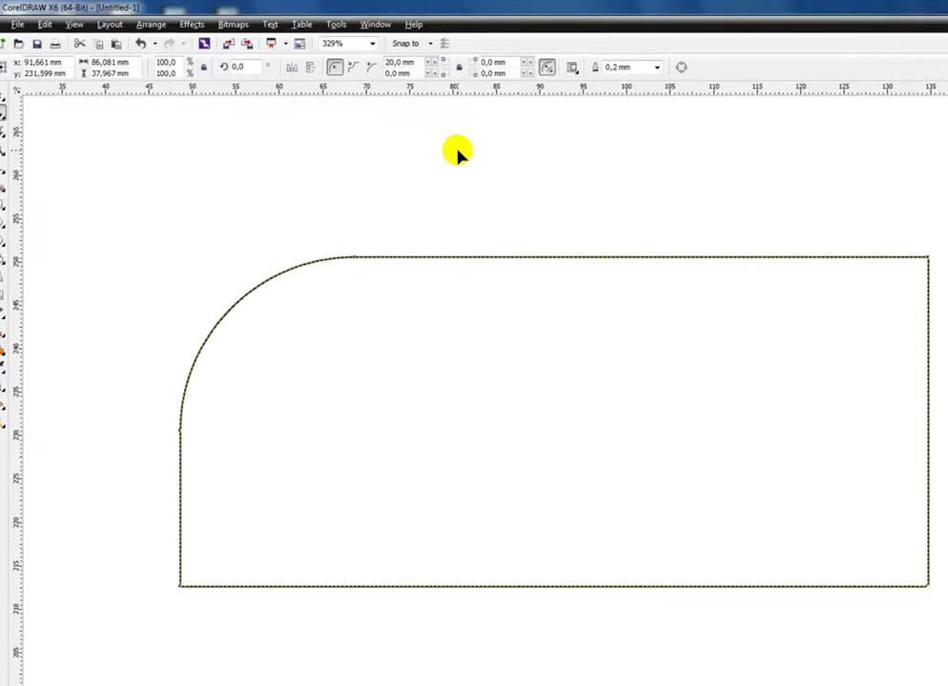
click(485, 73)
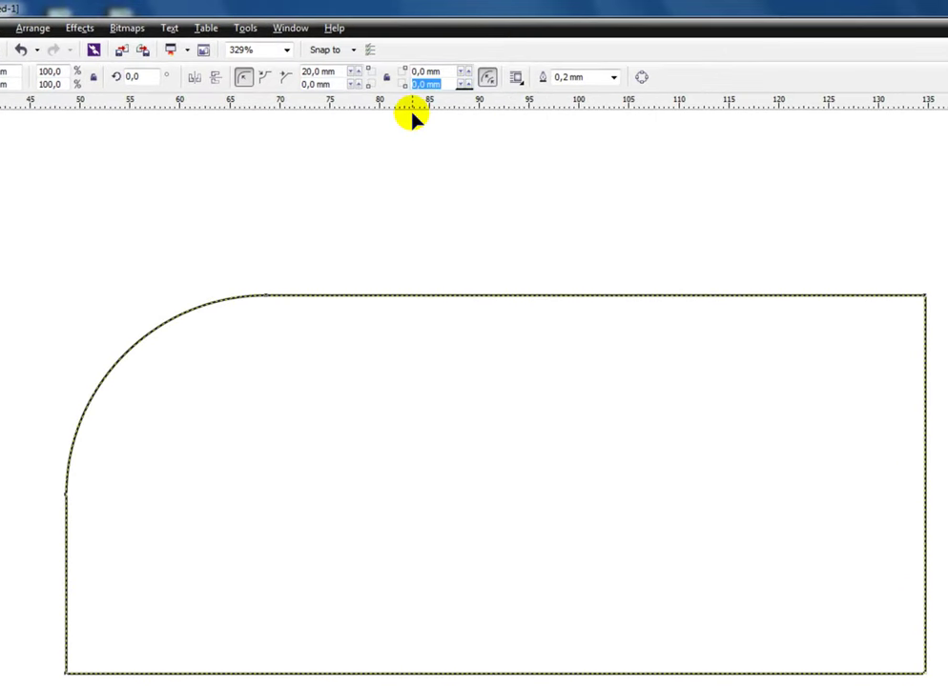
text(10)
key(Return)
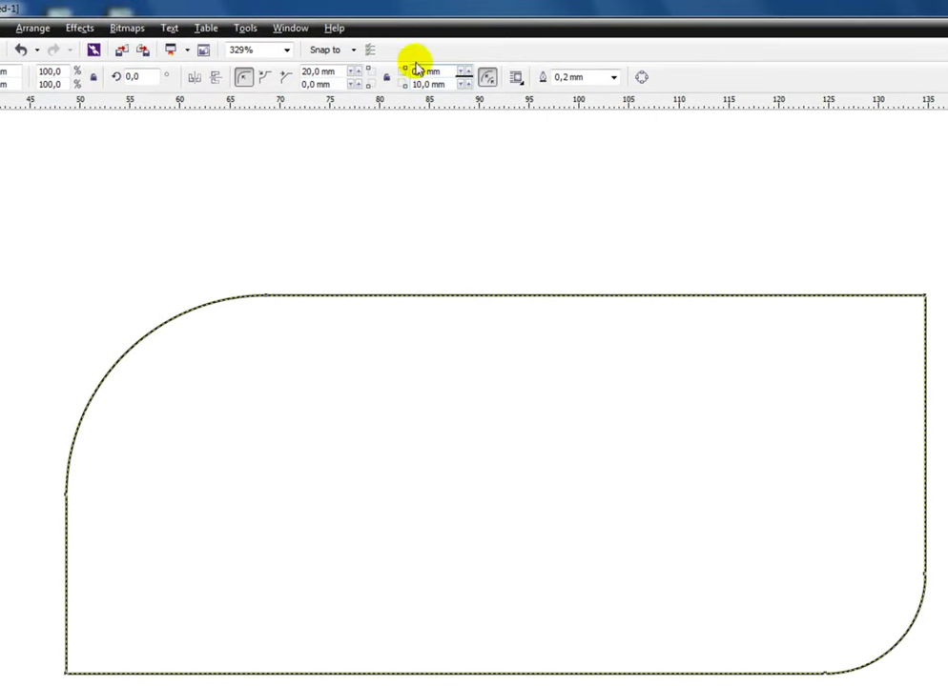
Set the rectangle's lower-left corner radius to 5 mm and its upper-right corner radius to 15 mm
click(335, 84)
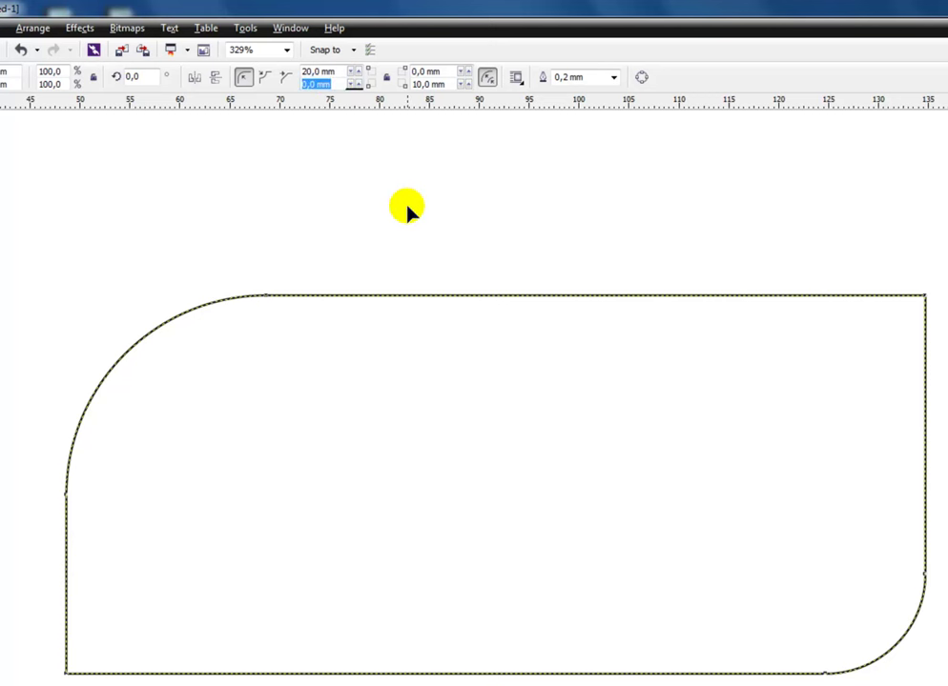
text(5)
key(Return)
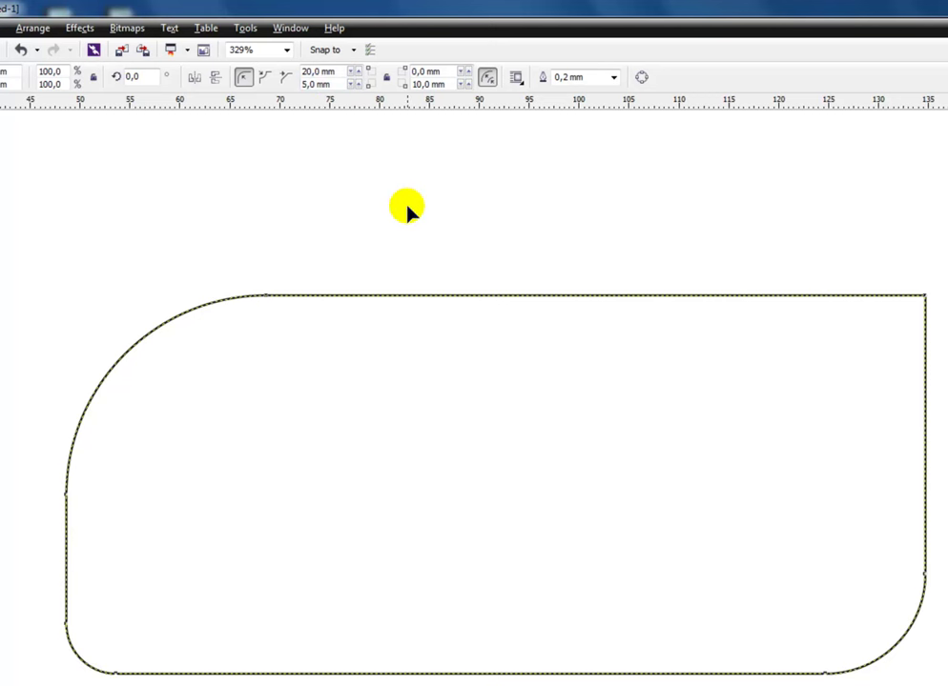
click(443, 70)
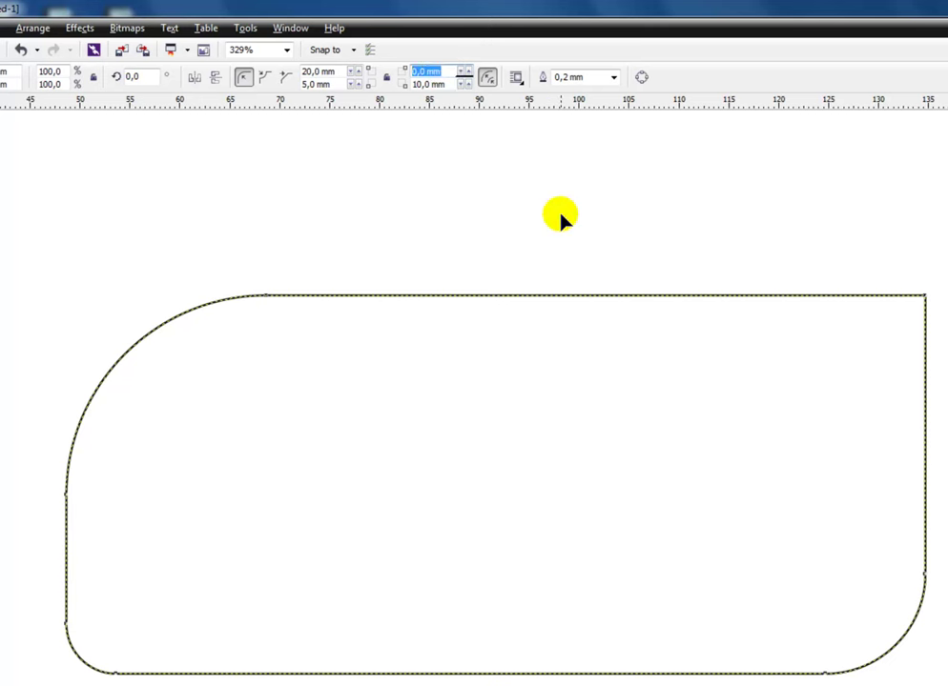
text(15)
key(Return)
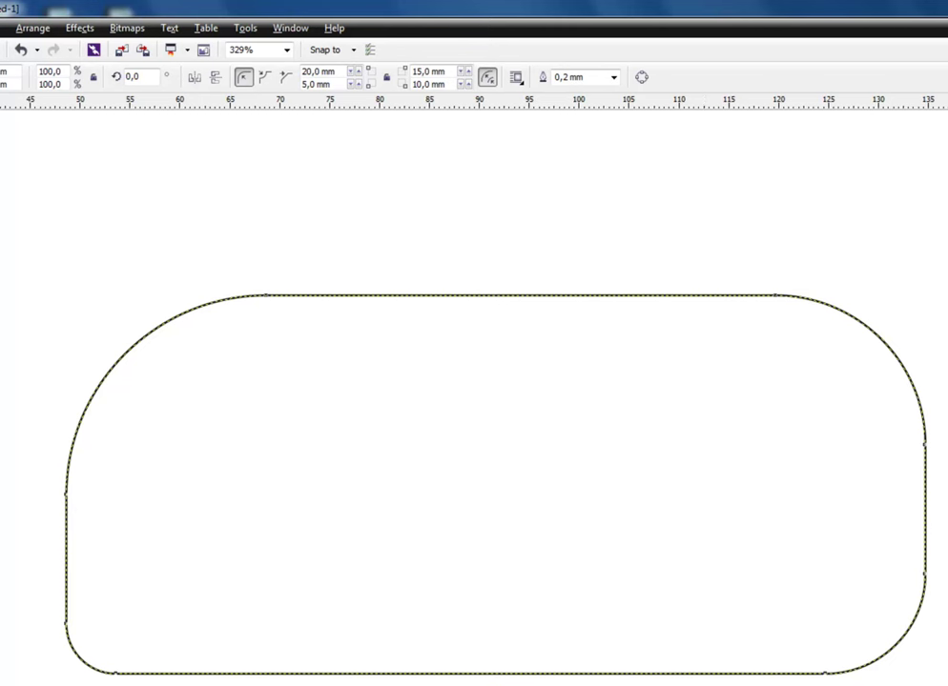
Select the rounded rectangle and undo its four individual corner radius changes
click(415, 415)
click(435, 296)
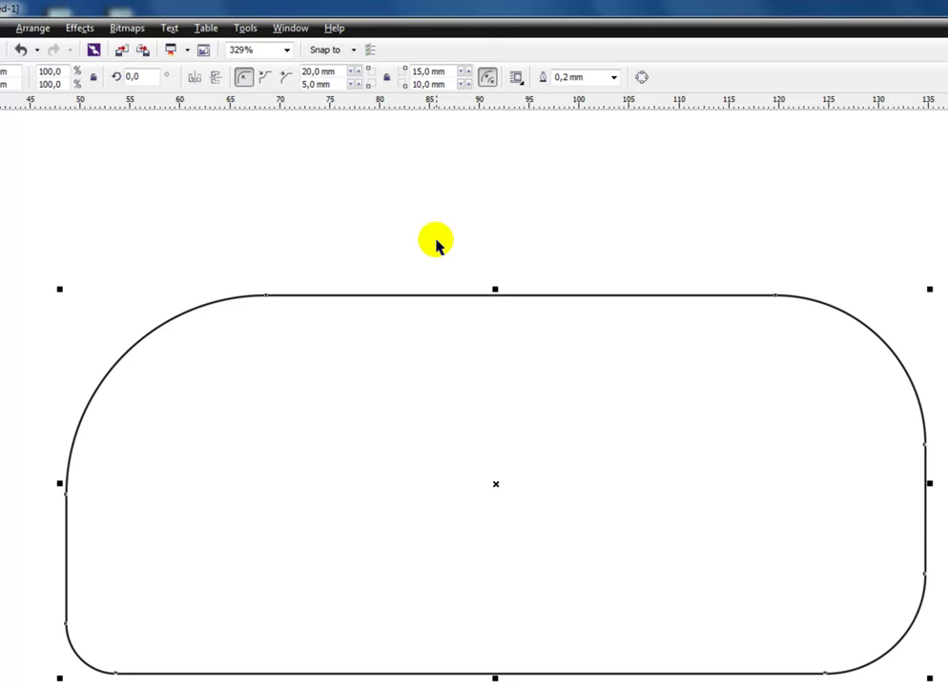
key(ctrl+z)
key(ctrl+z)
key(ctrl+z)
key(ctrl+z)
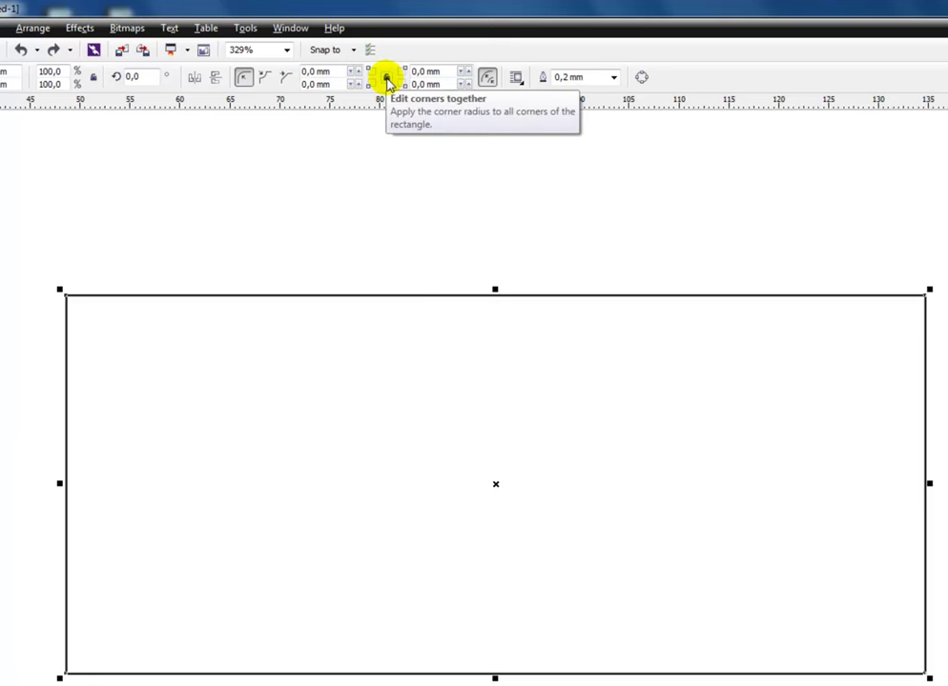
Try editing the corners together with a 10 mm radius on all four, then unlink the corners and undo the rounding
click(386, 77)
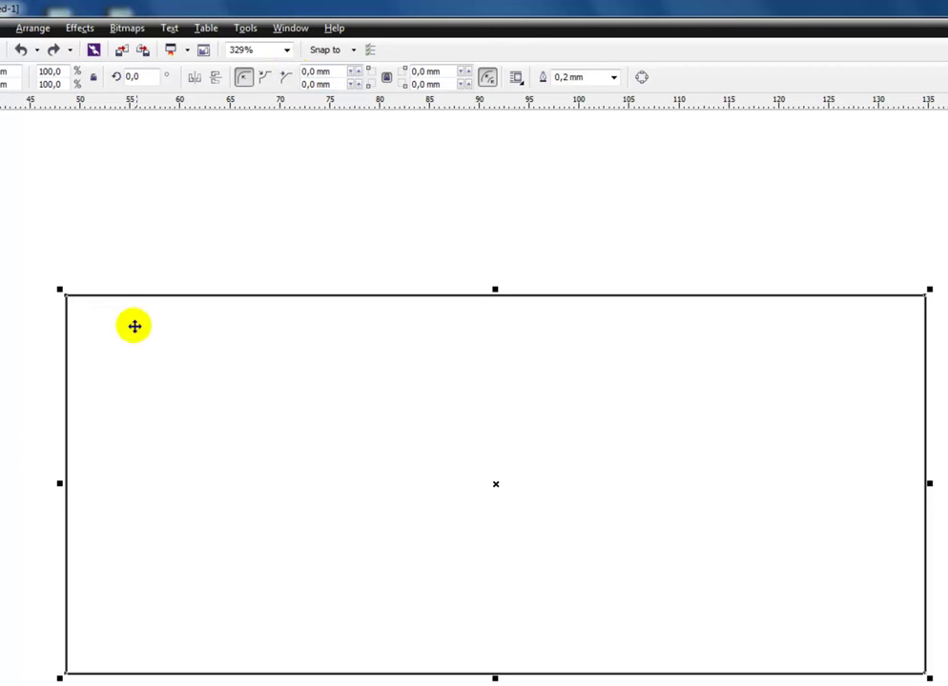
click(339, 70)
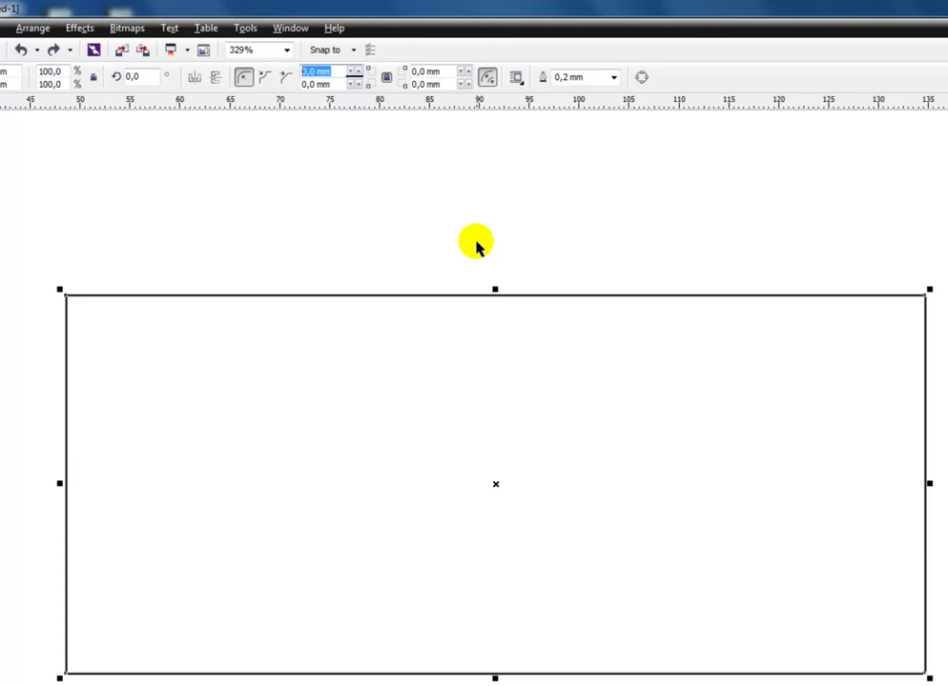
text(10)
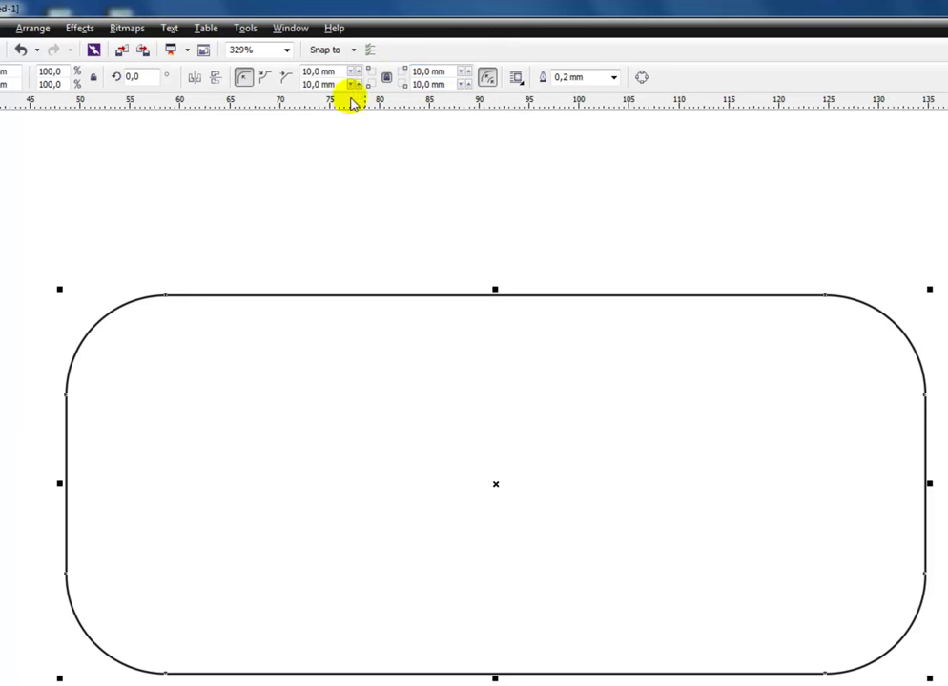
click(386, 77)
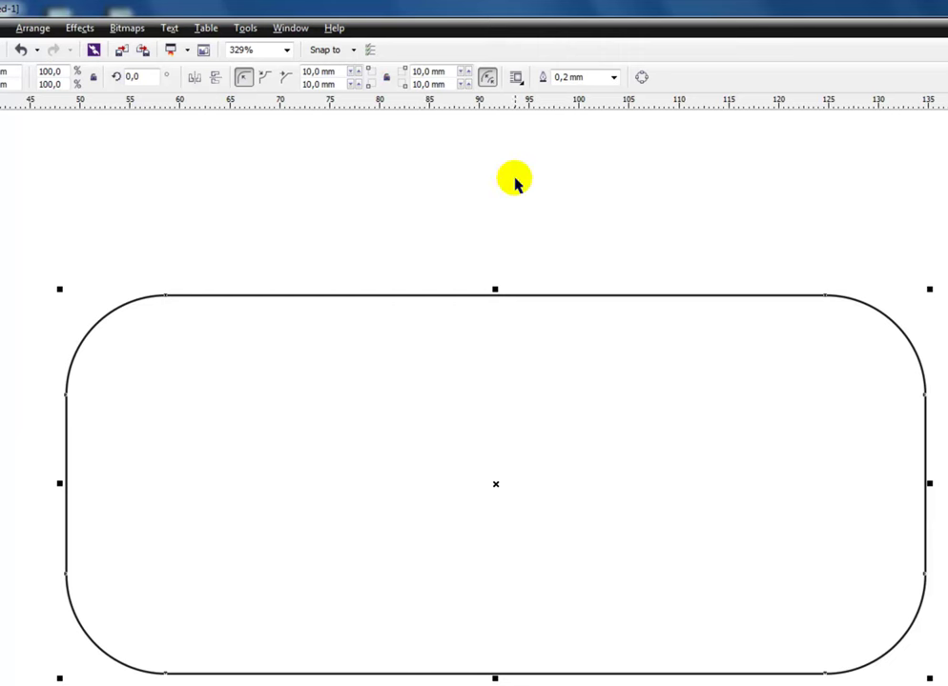
key(ctrl+z)
Reselect the rectangle and convert it to curves
click(493, 190)
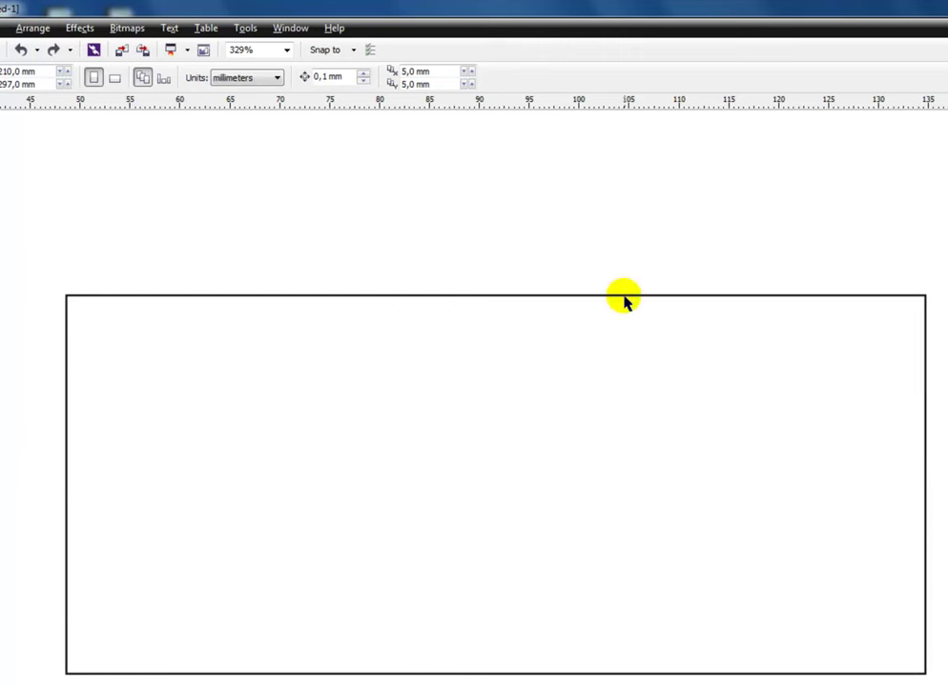
click(625, 297)
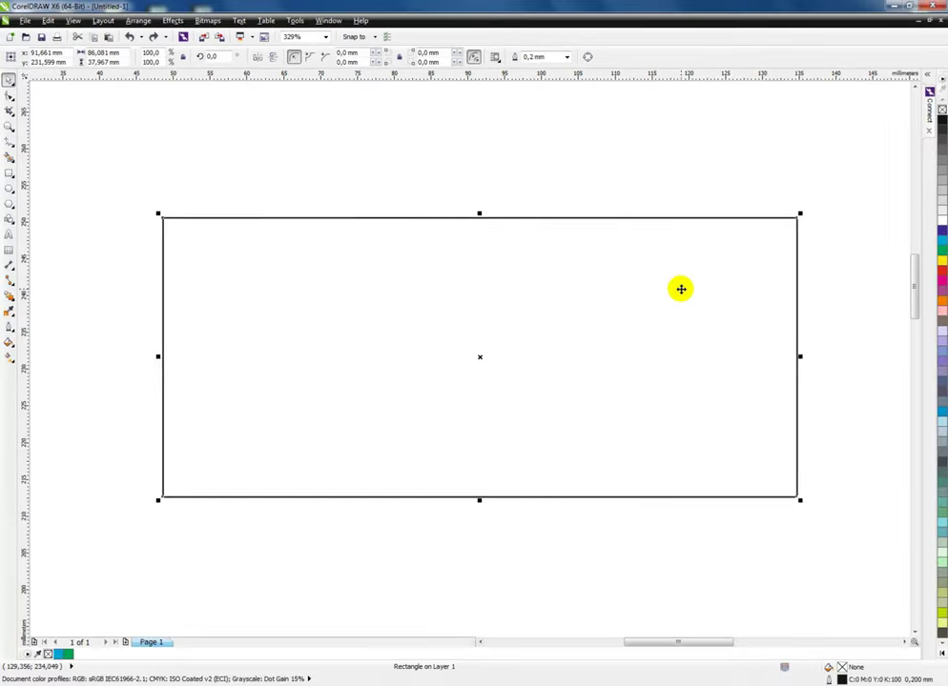
click(587, 59)
key(ctrl+z)
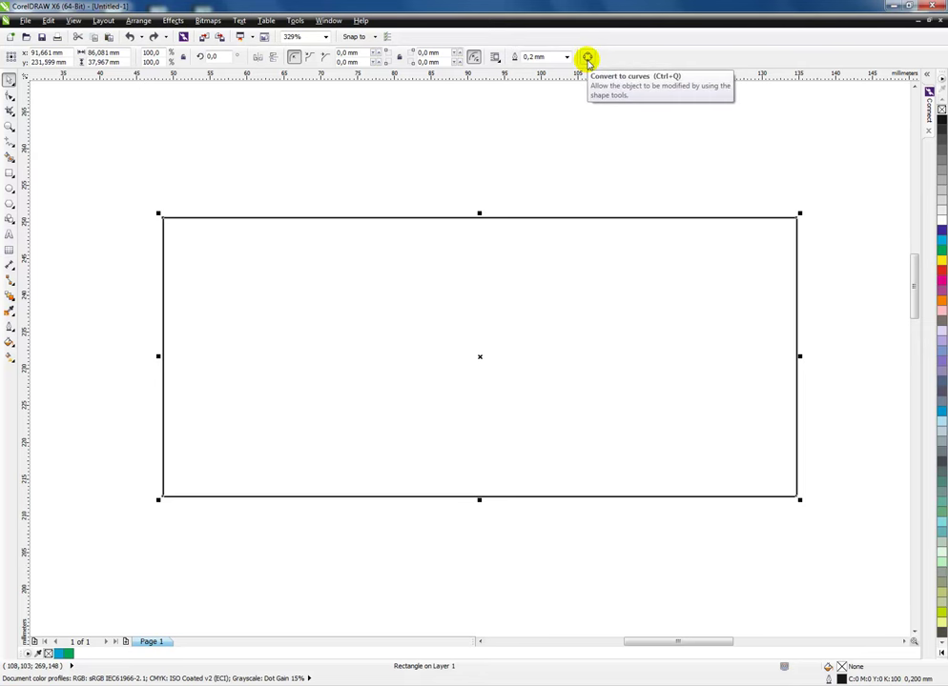
click(139, 20)
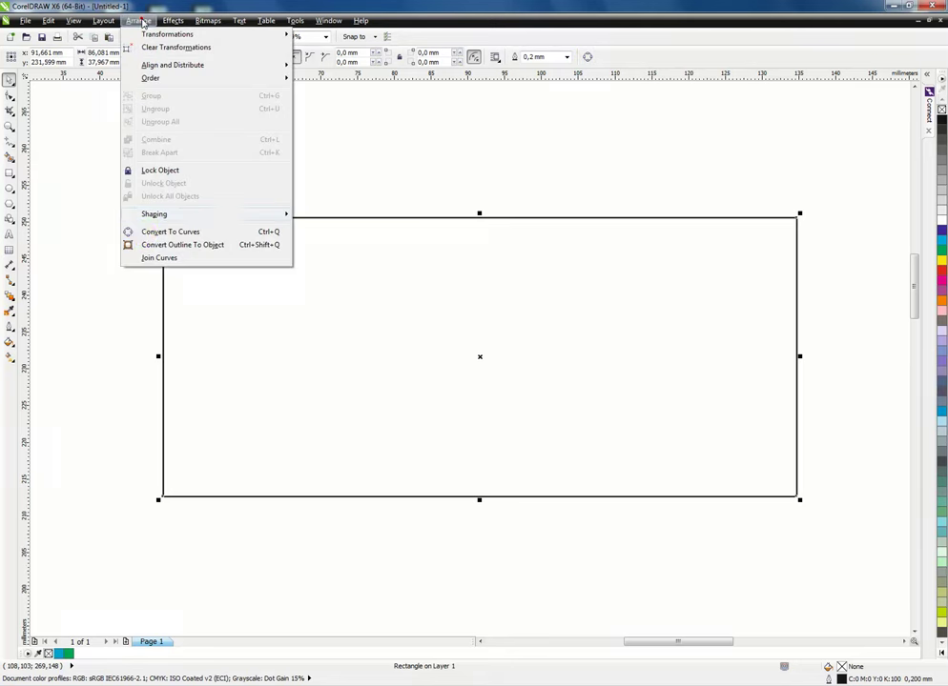
click(168, 235)
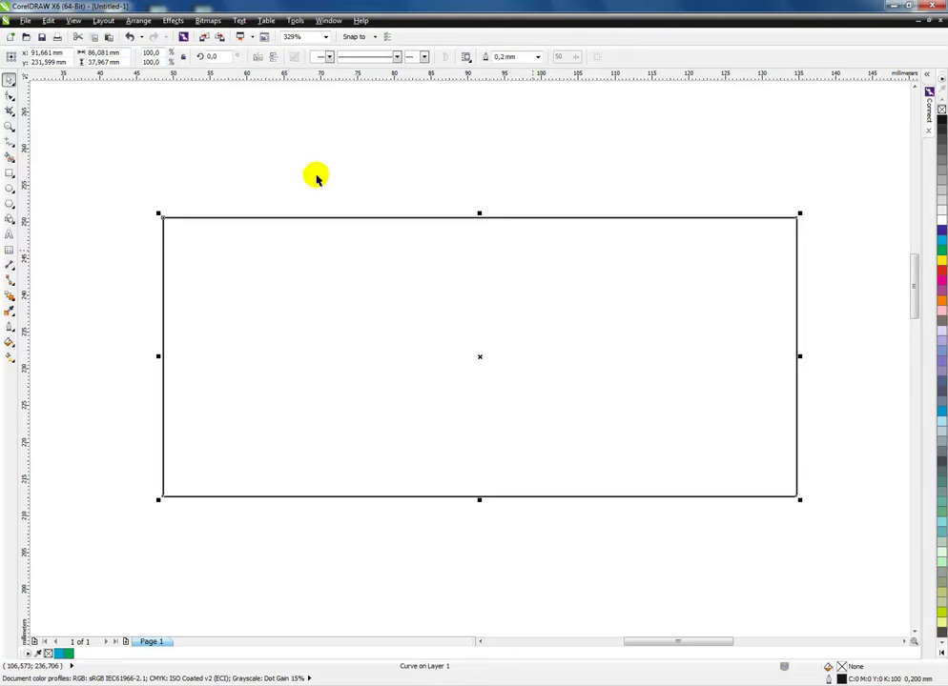
Add a node near the middle of the shape's top edge with the Shape tool
click(10, 96)
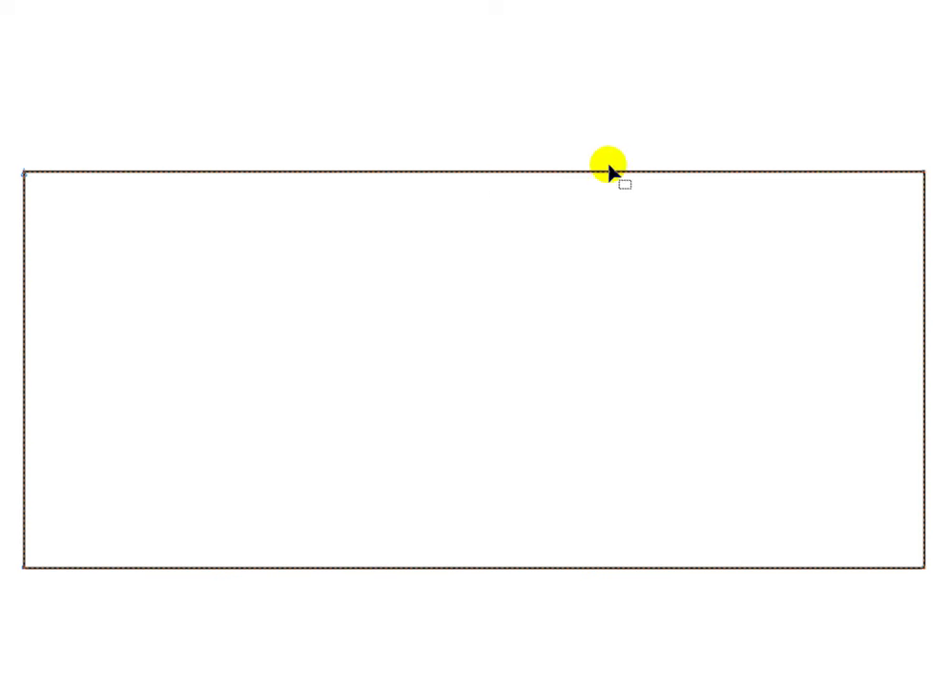
double_click(464, 172)
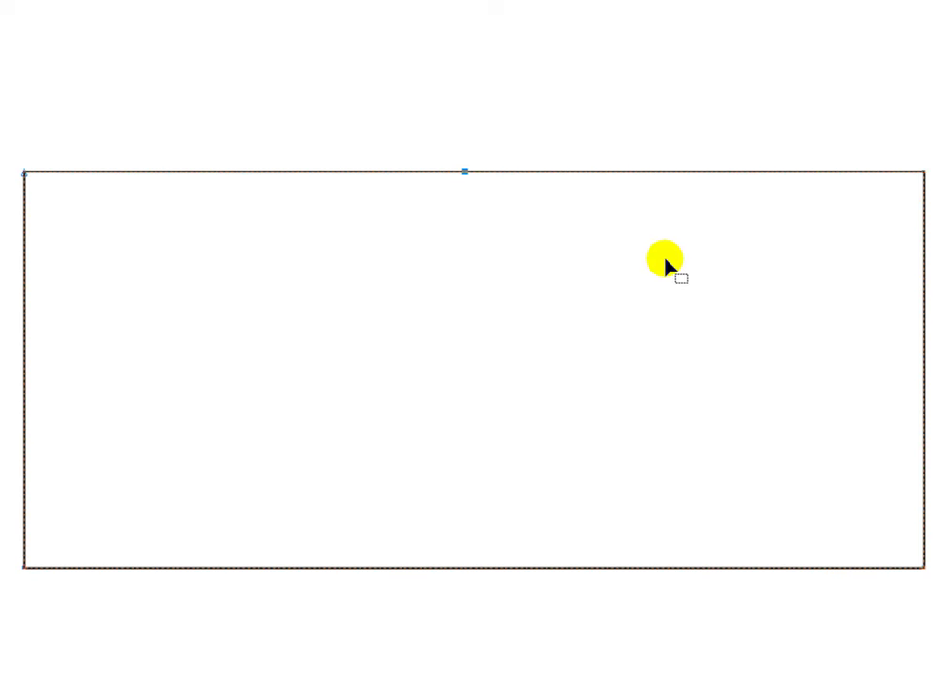
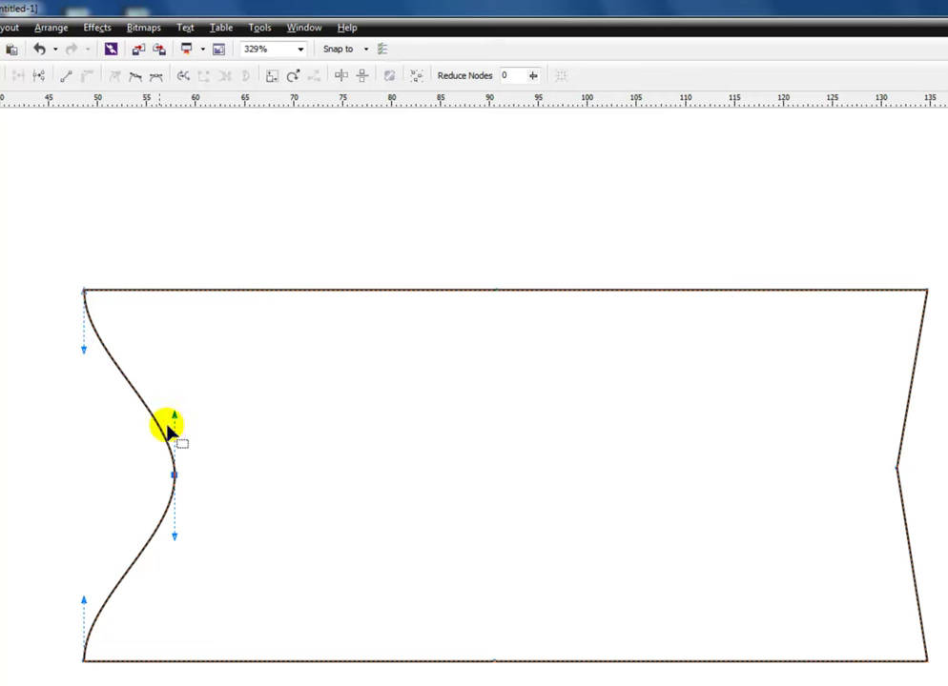
Try lengthening the upper and lower handles of the left edge's middle node separately, then undo both changes
drag(176, 415, 177, 335)
drag(173, 539, 173, 631)
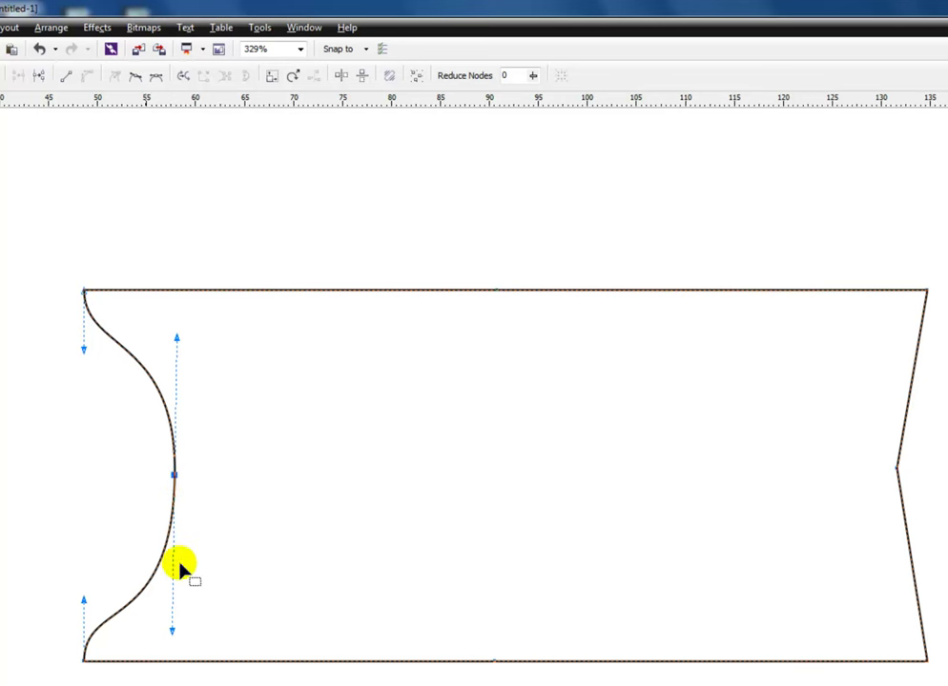
key(ctrl+z)
key(ctrl+z)
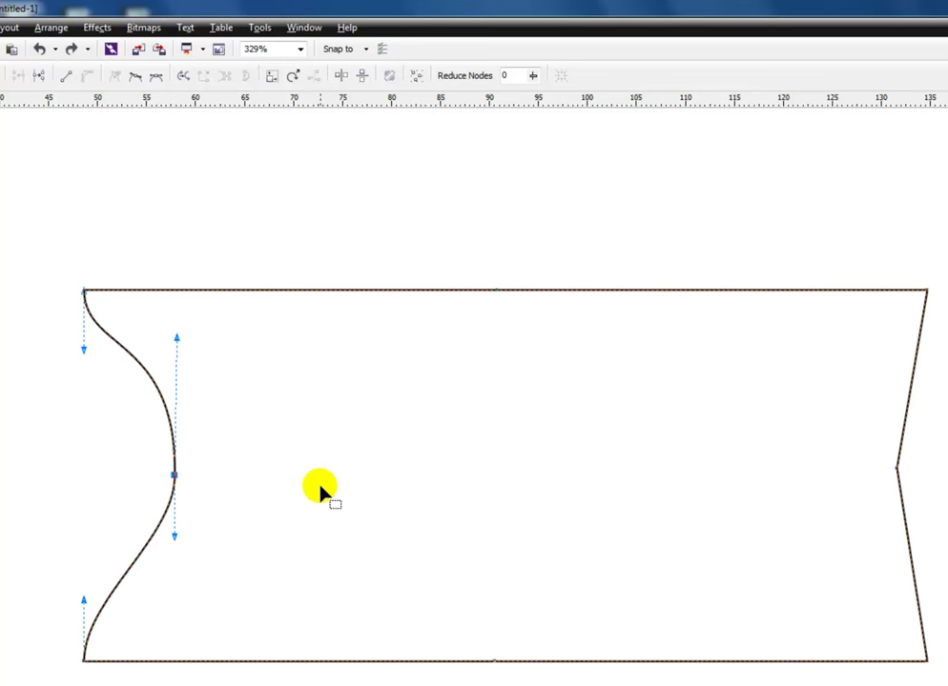
Make the left edge's middle node symmetrical and extend both of its handles together to widen the inward curve
click(173, 475)
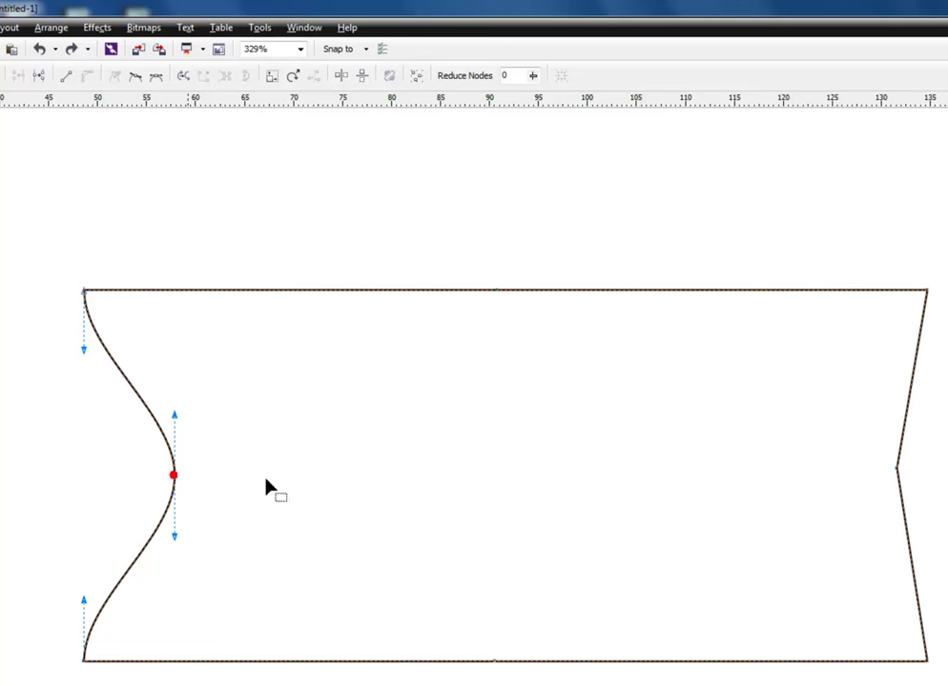
click(155, 78)
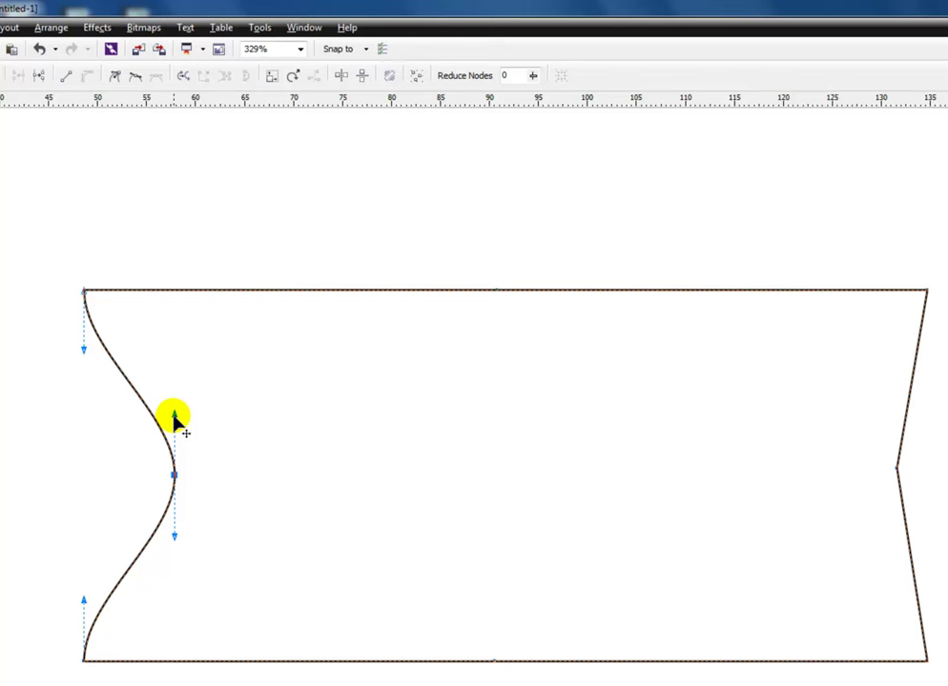
drag(174, 415, 173, 342)
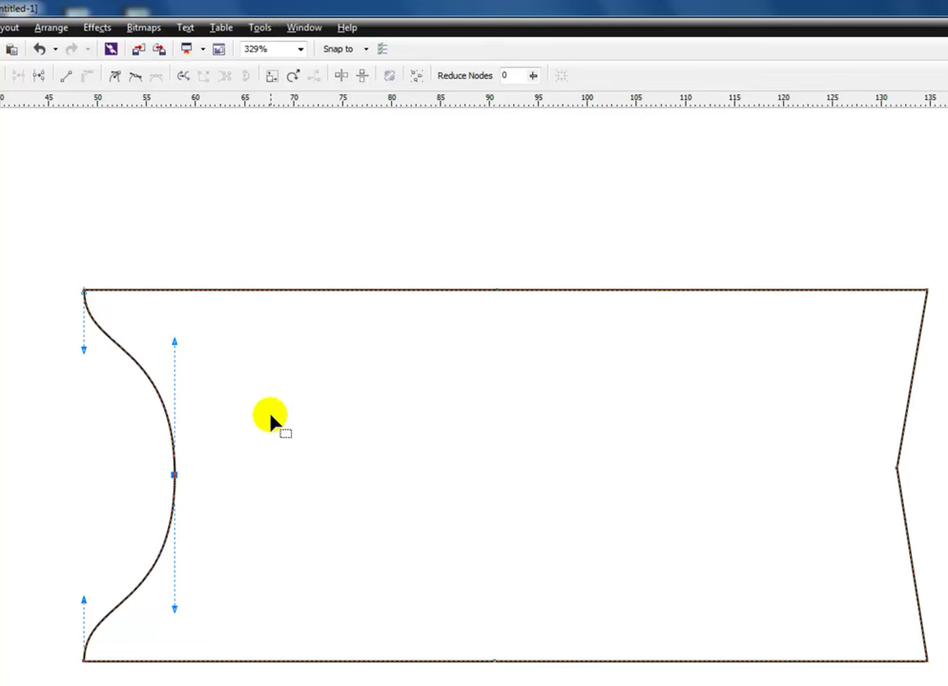
Make the left edge's middle node smooth, angle both left corners' handles inward and shorten the middle node's handles to simplify the curve
click(134, 80)
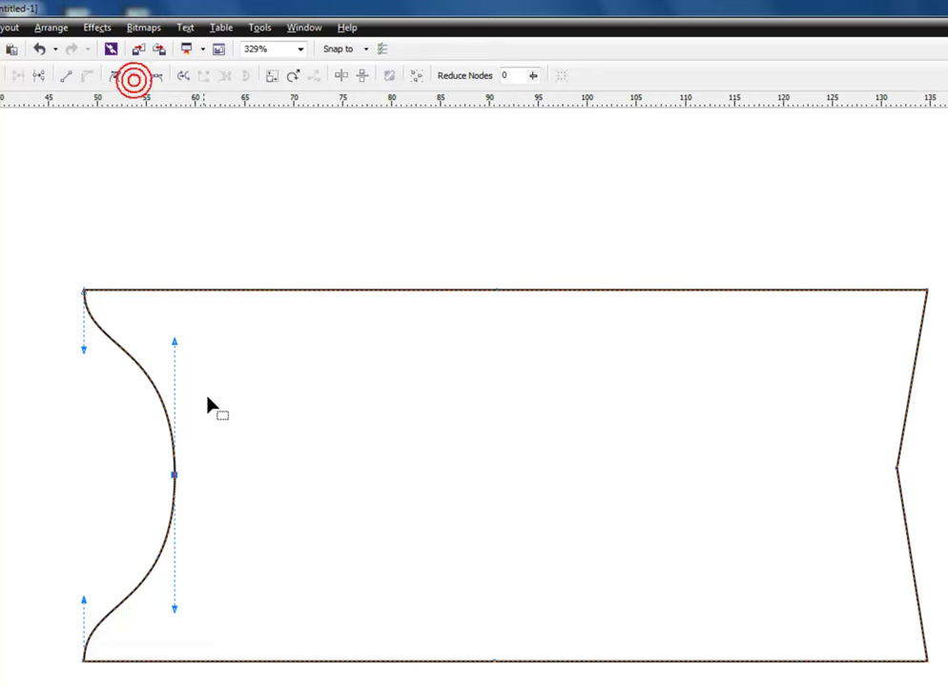
mouse_move(174, 342)
mouse_down()
mouse_move(207, 343)
mouse_move(120, 349)
mouse_move(217, 357)
mouse_move(143, 359)
mouse_move(209, 361)
mouse_move(163, 362)
mouse_move(180, 361)
mouse_move(182, 302)
mouse_move(171, 321)
mouse_move(172, 403)
mouse_move(173, 301)
mouse_move(174, 417)
mouse_move(175, 297)
mouse_move(175, 410)
mouse_move(177, 312)
mouse_move(175, 340)
mouse_up()
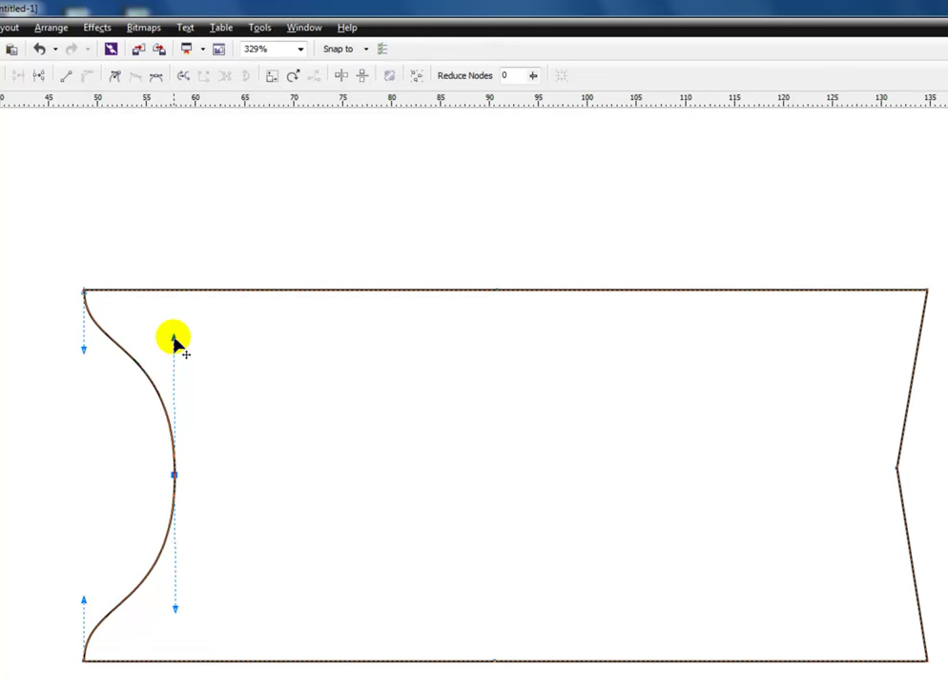
drag(174, 340, 174, 337)
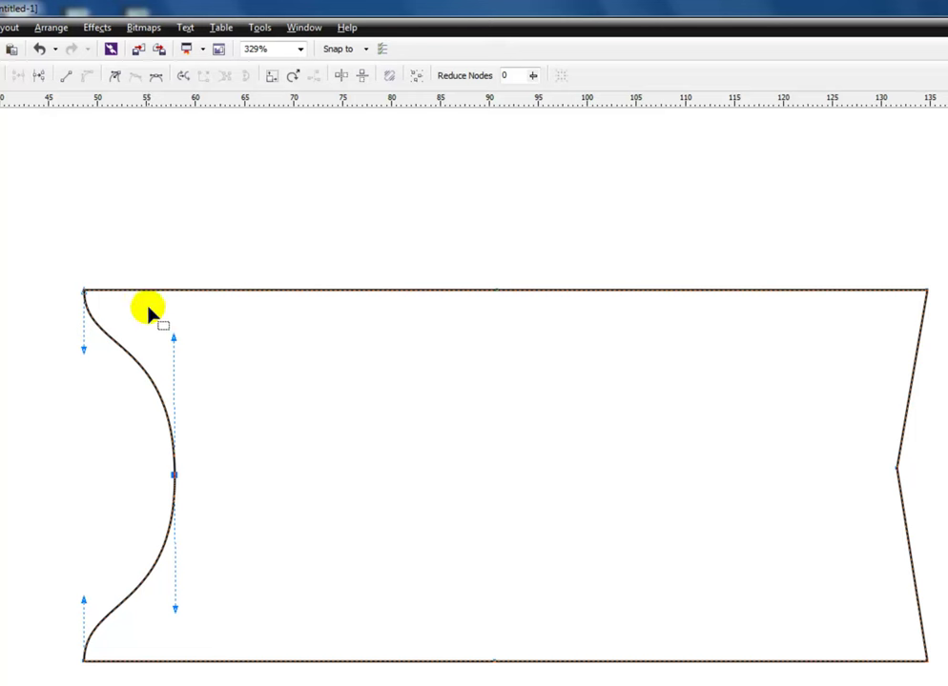
drag(84, 350, 138, 340)
click(84, 658)
drag(84, 604, 175, 581)
drag(174, 337, 174, 370)
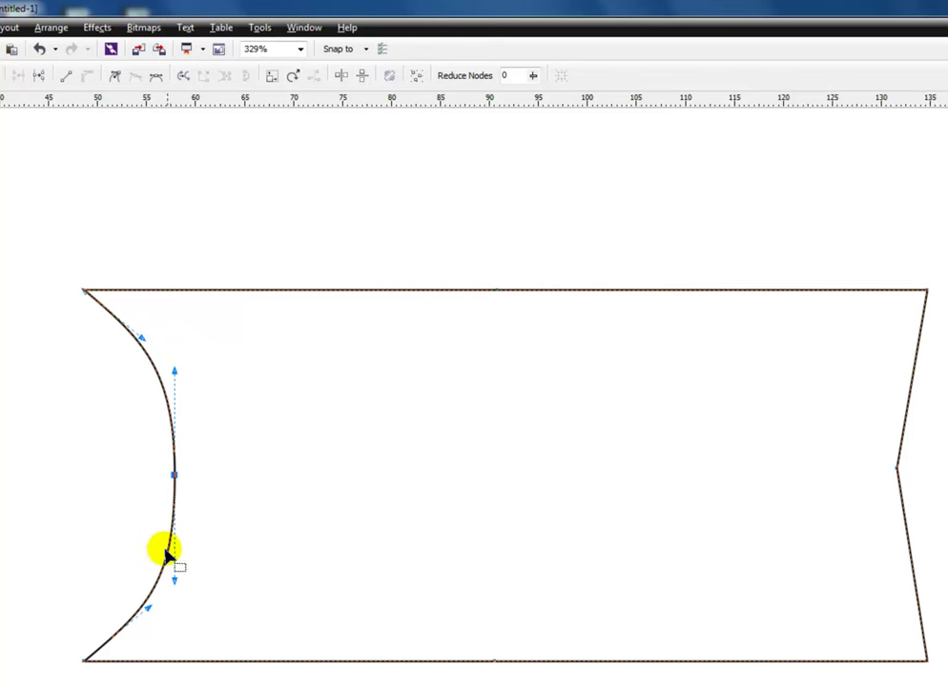
key(space)
click(47, 180)
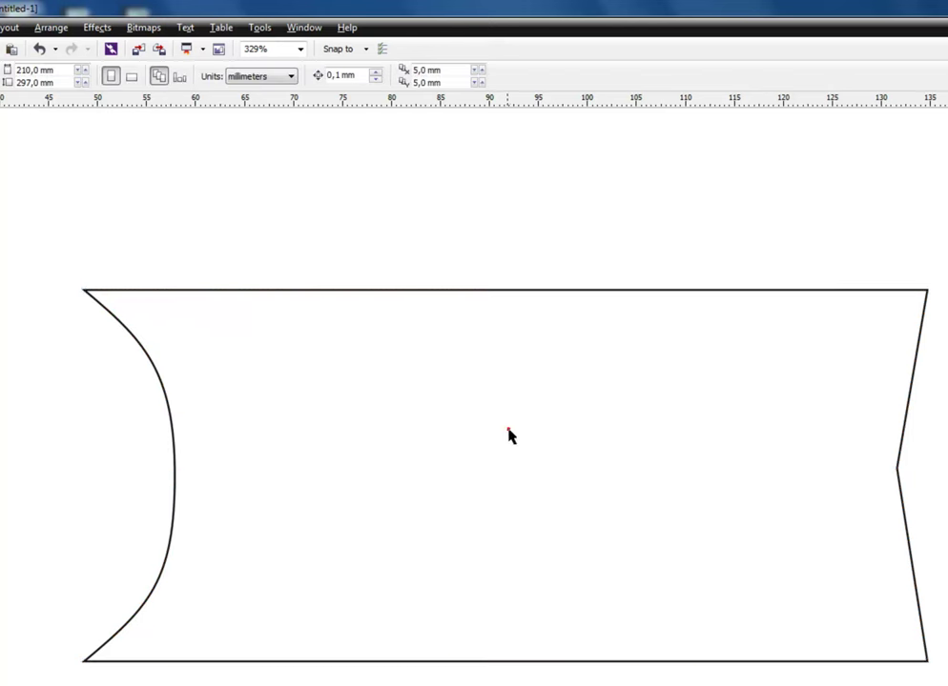
Break the shape apart at the top edge's middle node and pull the two loose ends away from each other
click(508, 429)
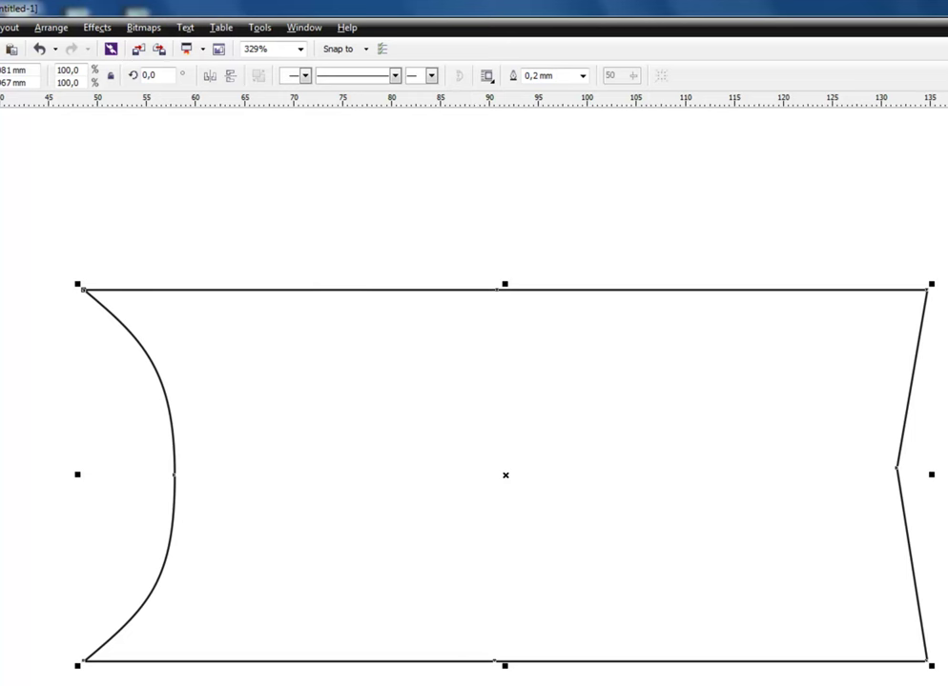
key(F10)
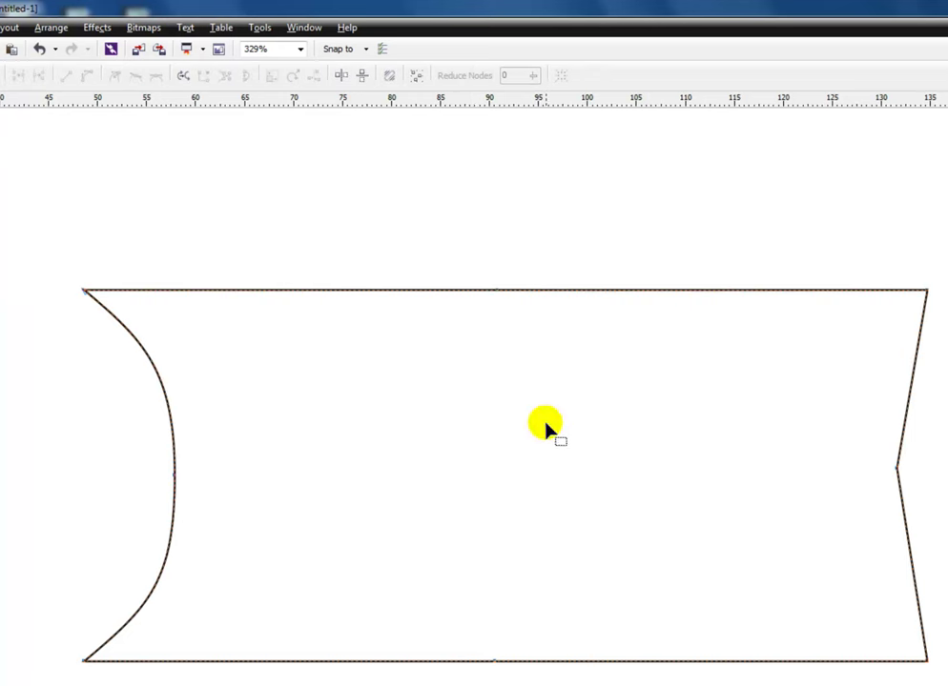
click(927, 289)
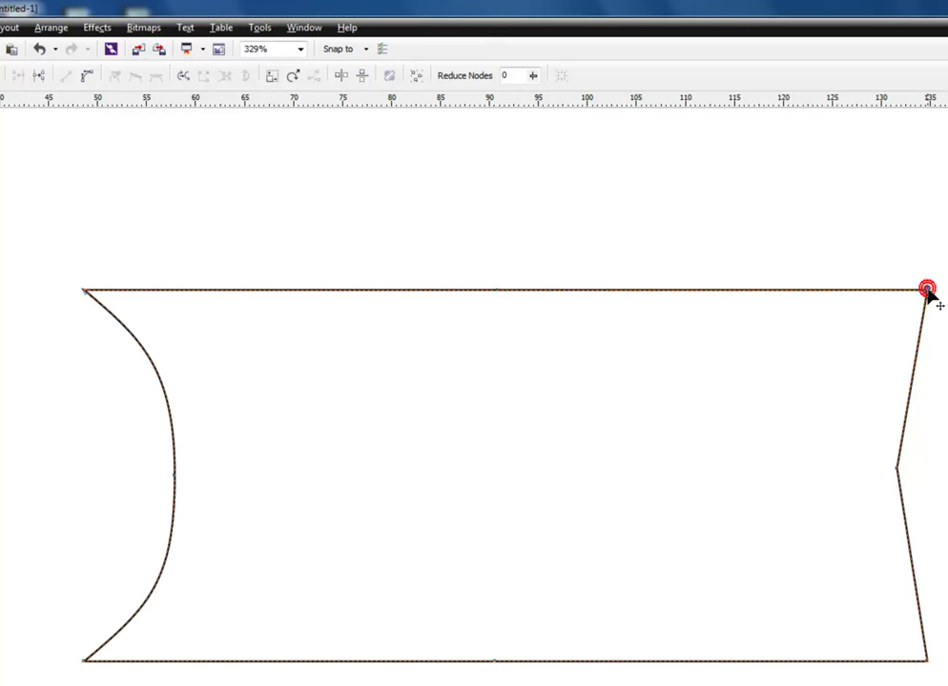
click(496, 290)
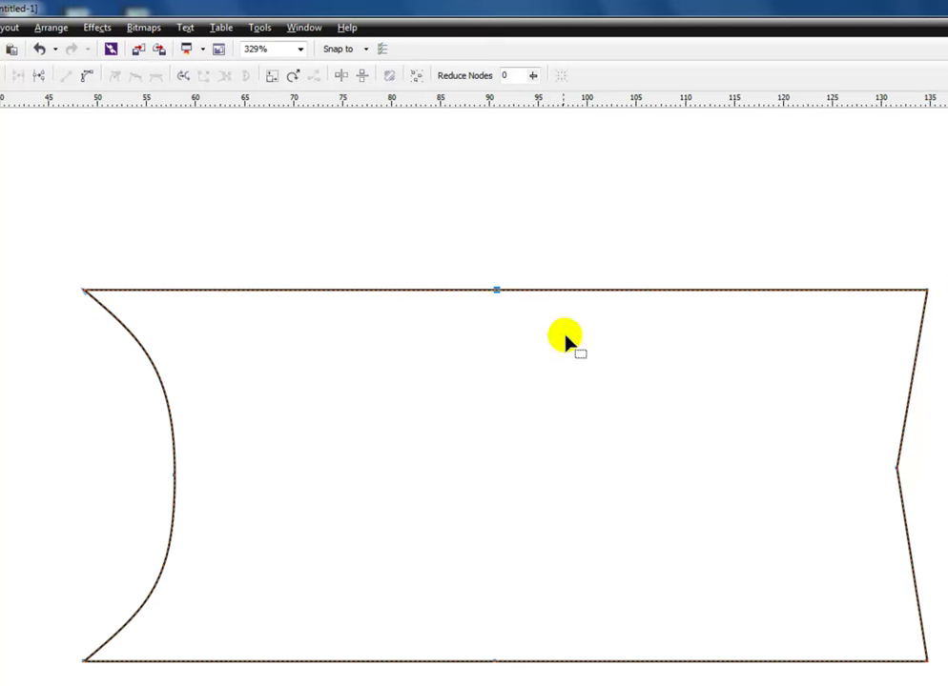
click(41, 78)
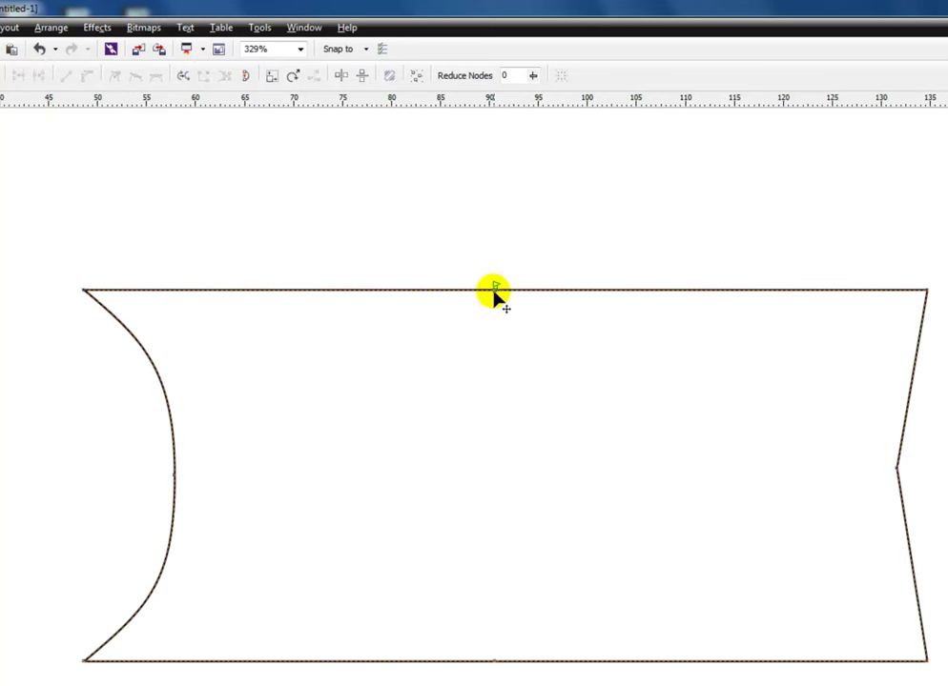
drag(495, 289, 633, 402)
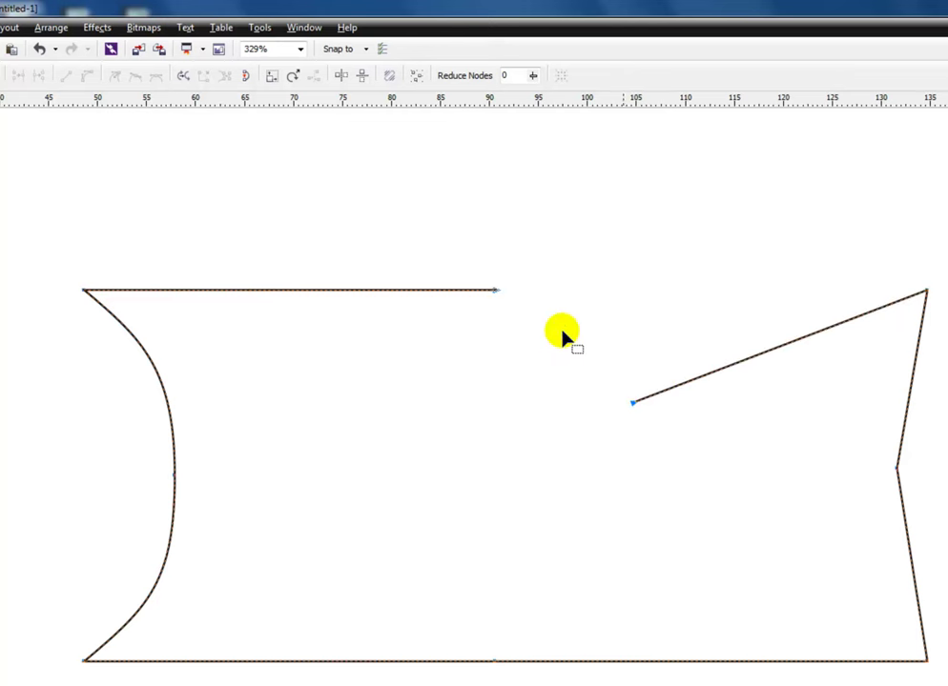
drag(495, 290, 302, 188)
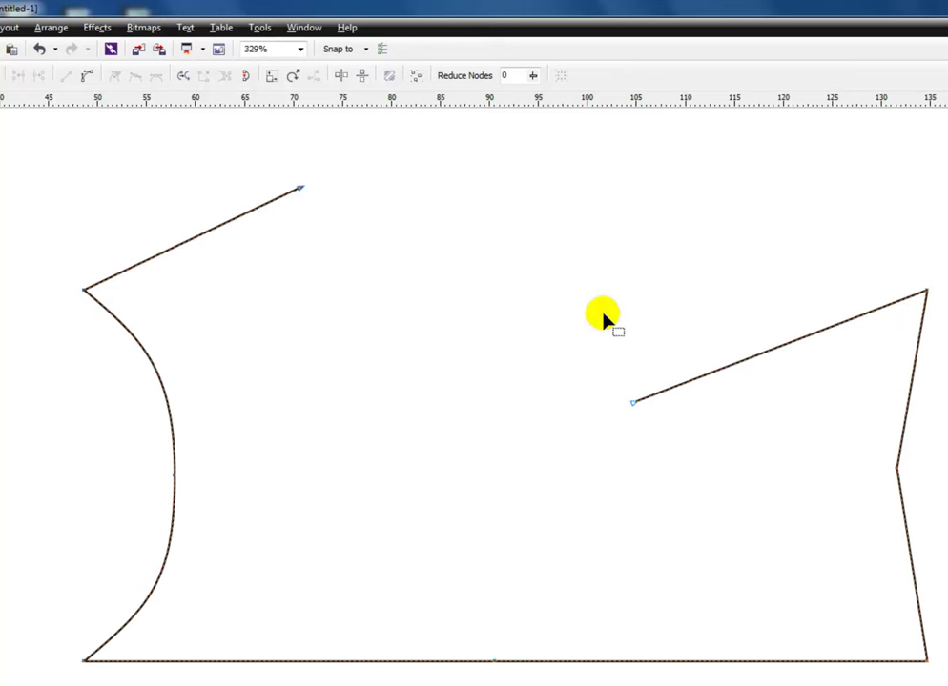
Undo the moves of the loose ends and the break in the top edge, and reselect the shape
key(space)
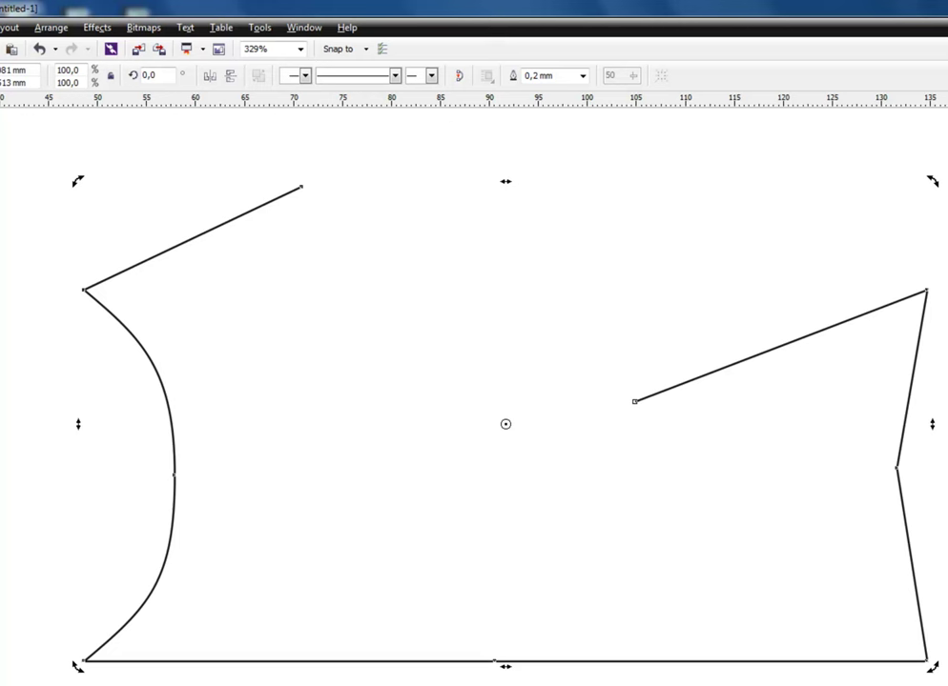
click(670, 212)
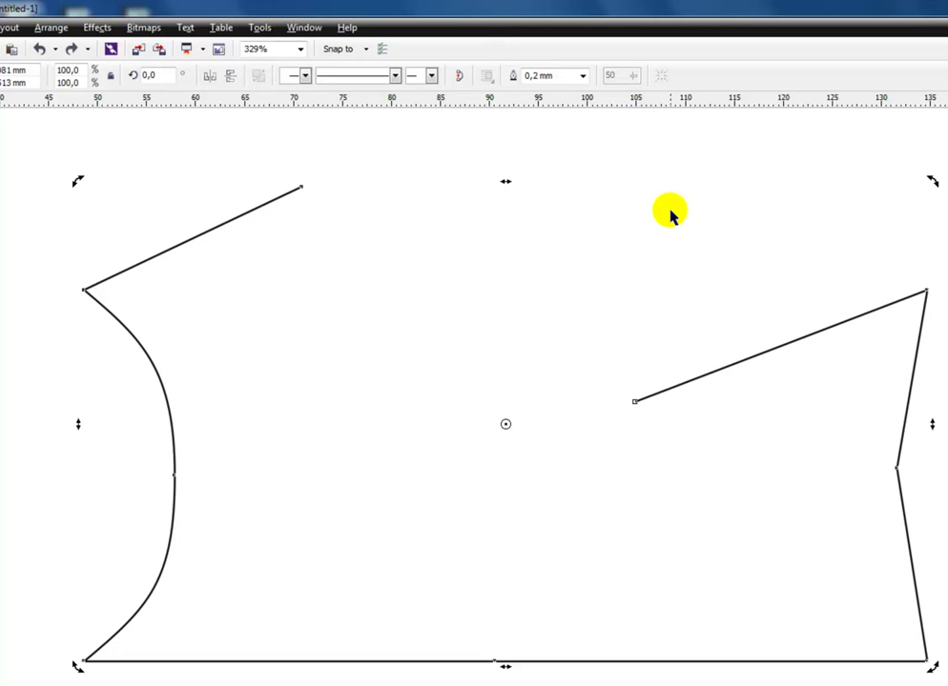
key(ctrl+z)
key(ctrl+z)
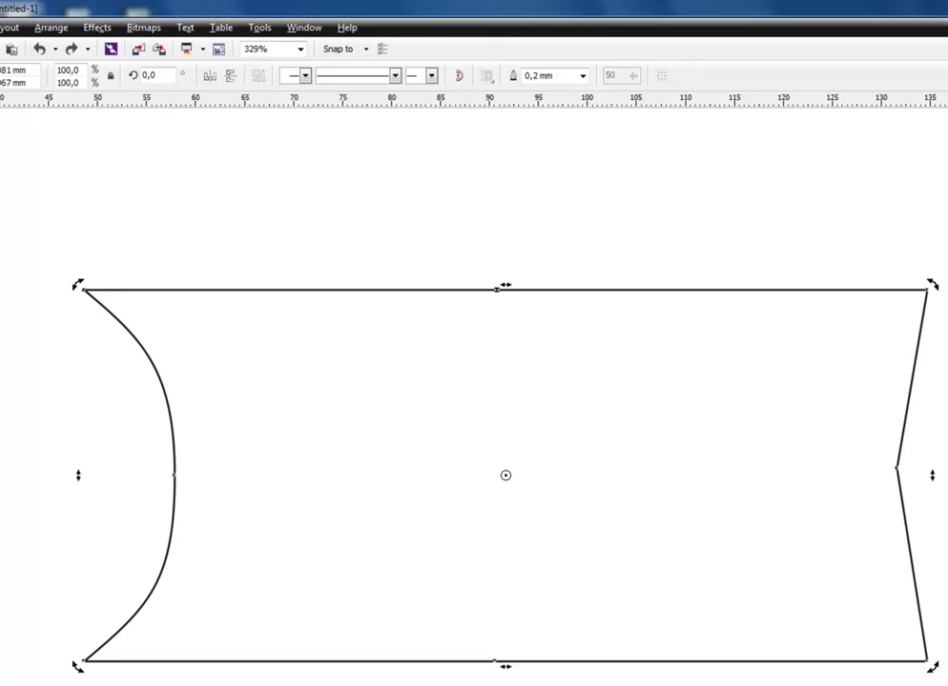
click(700, 375)
click(645, 289)
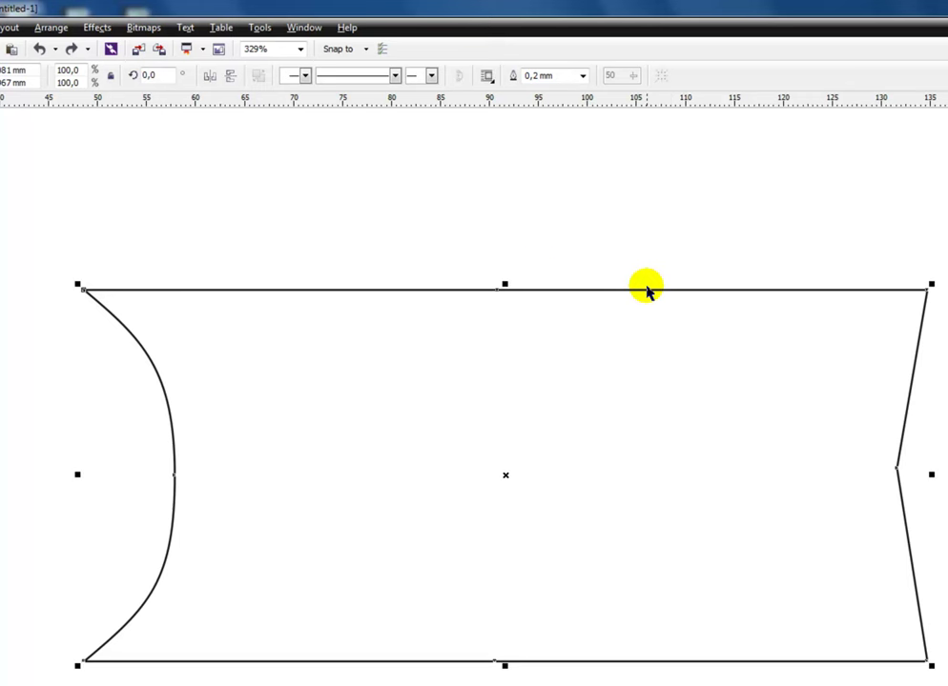
click(550, 439)
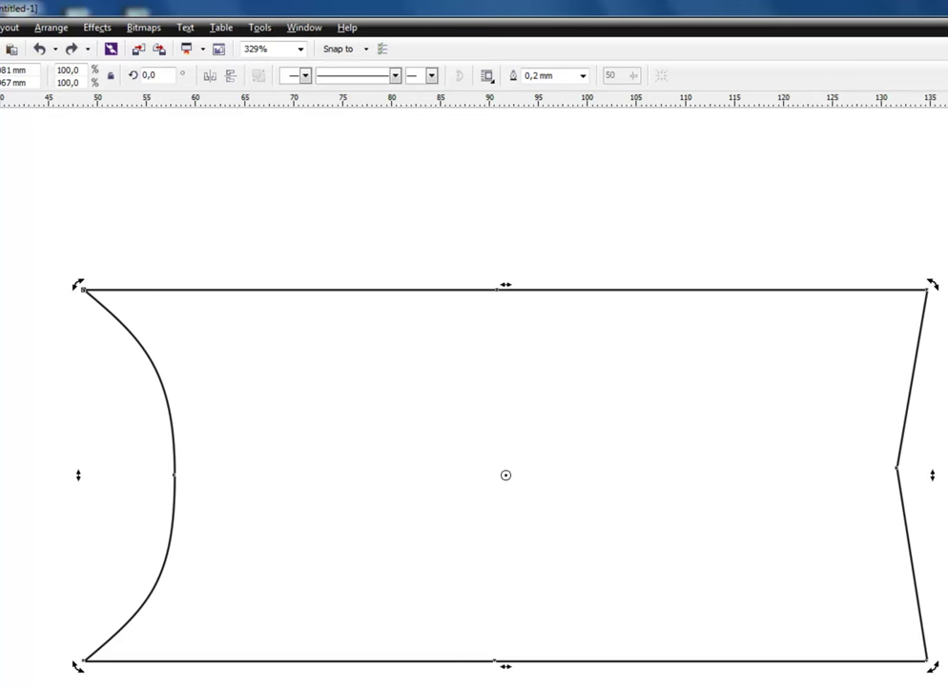
Convert both segments of the top edge to curves and pull its middle node down into the shape
key(F10)
click(497, 290)
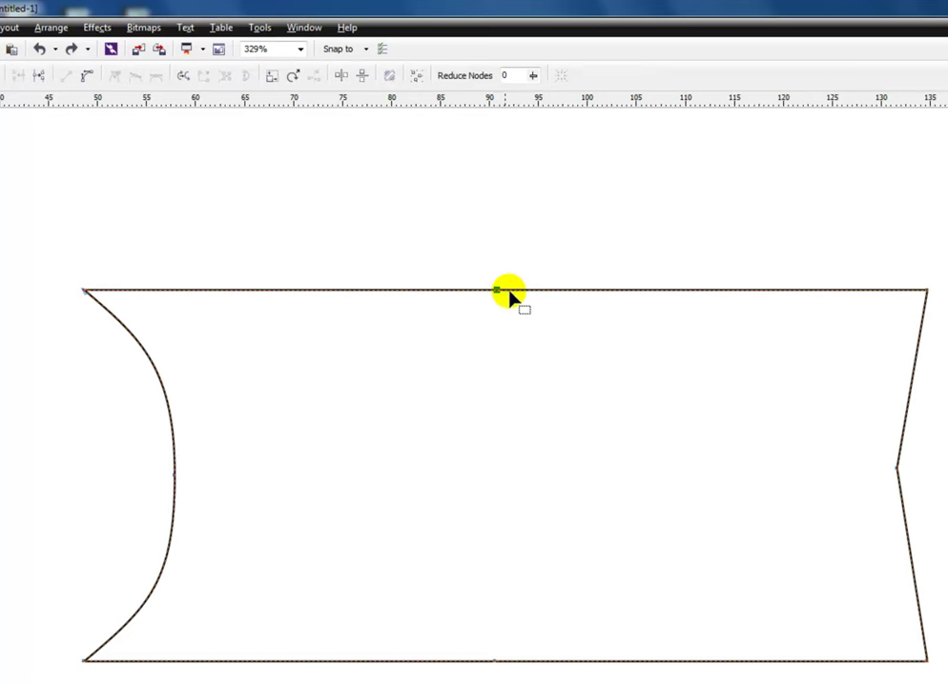
click(498, 291)
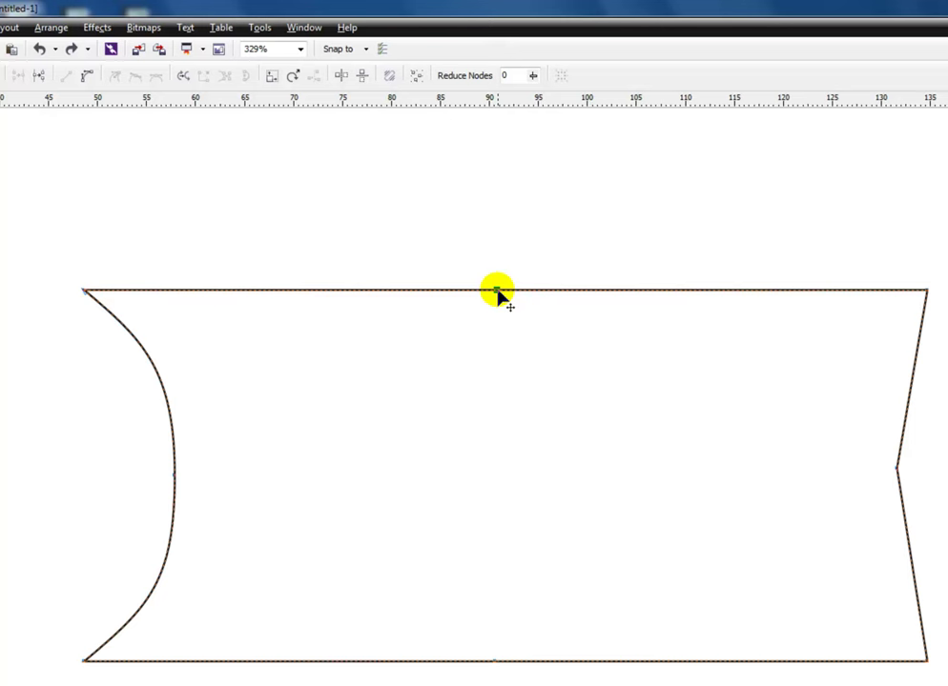
click(615, 249)
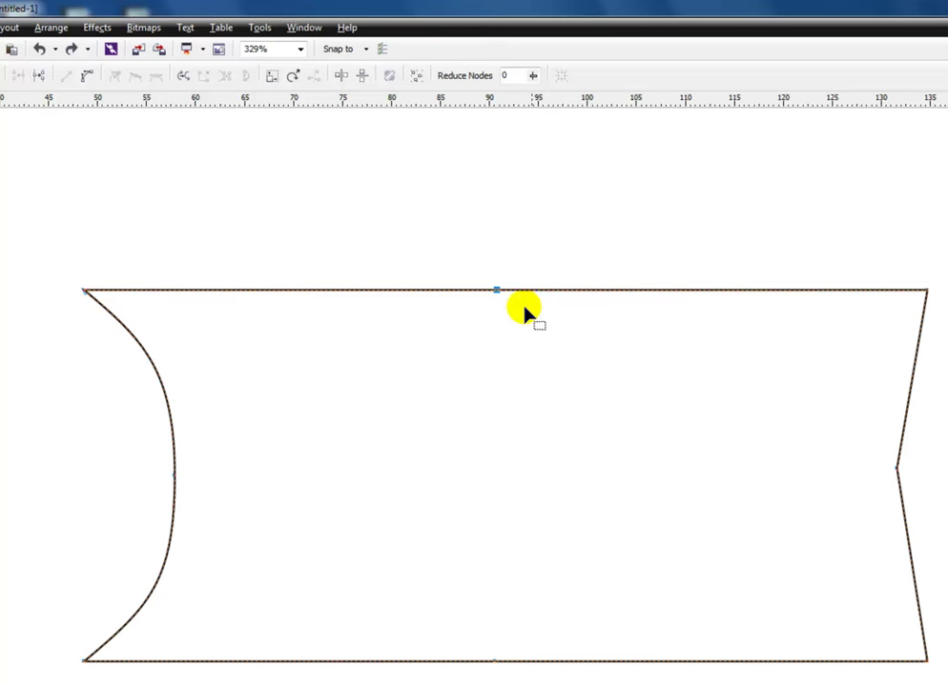
right_click(495, 290)
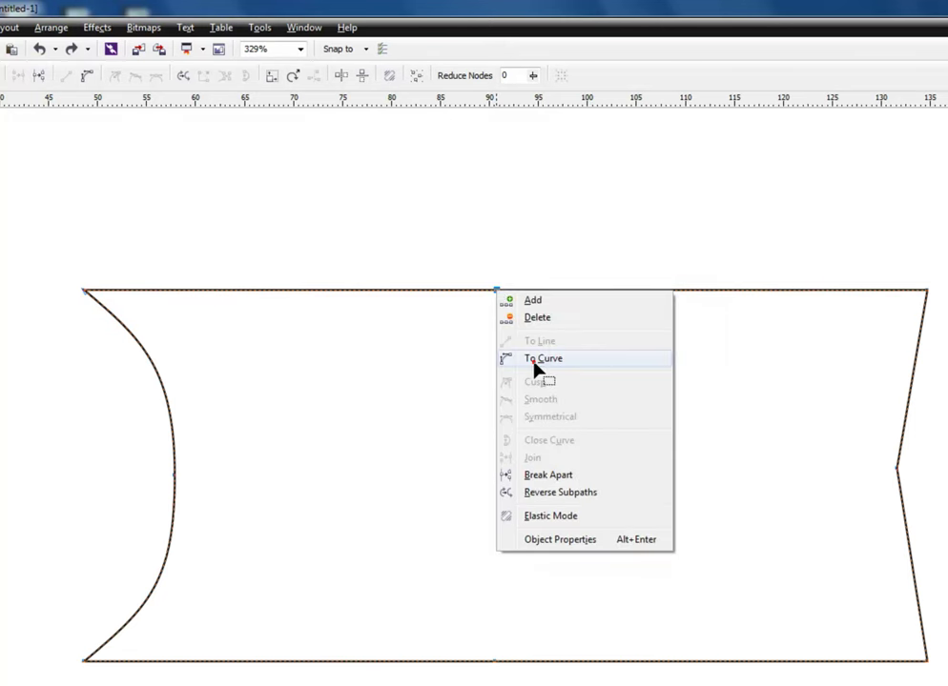
click(534, 363)
click(925, 290)
right_click(925, 289)
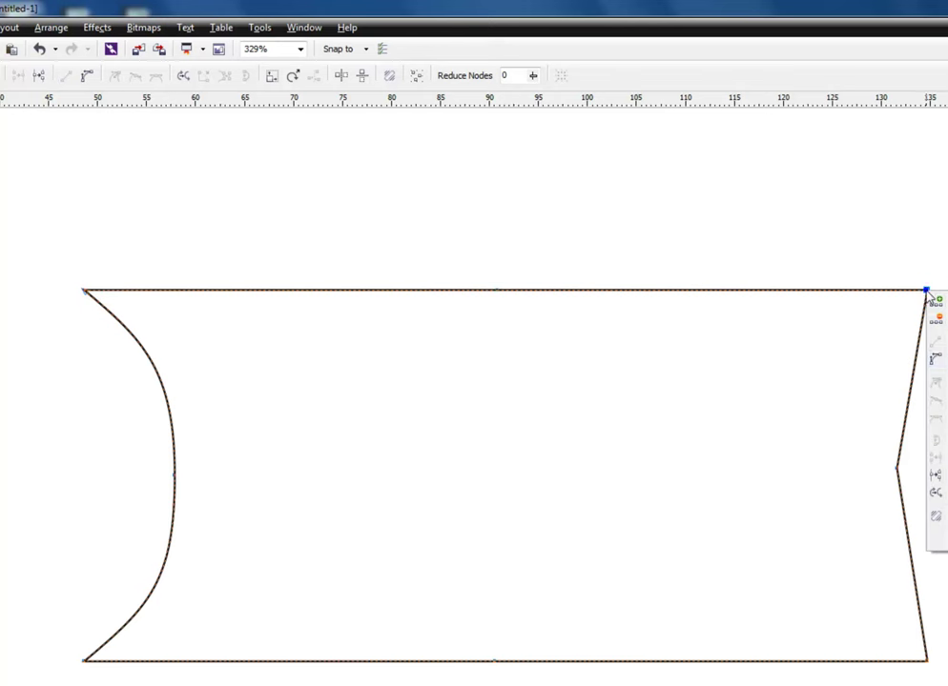
click(562, 291)
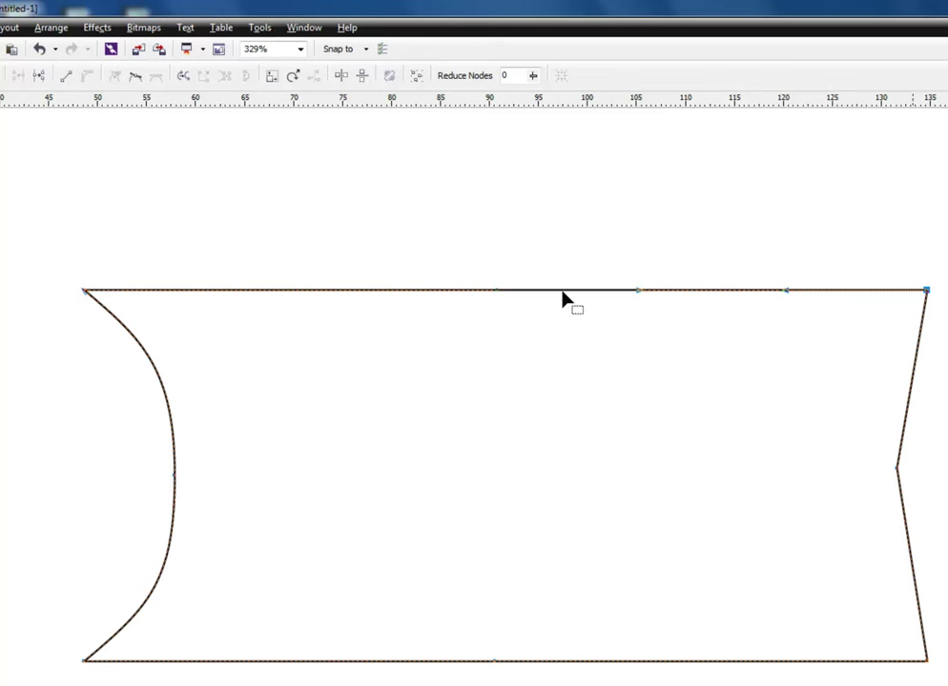
drag(497, 291, 488, 412)
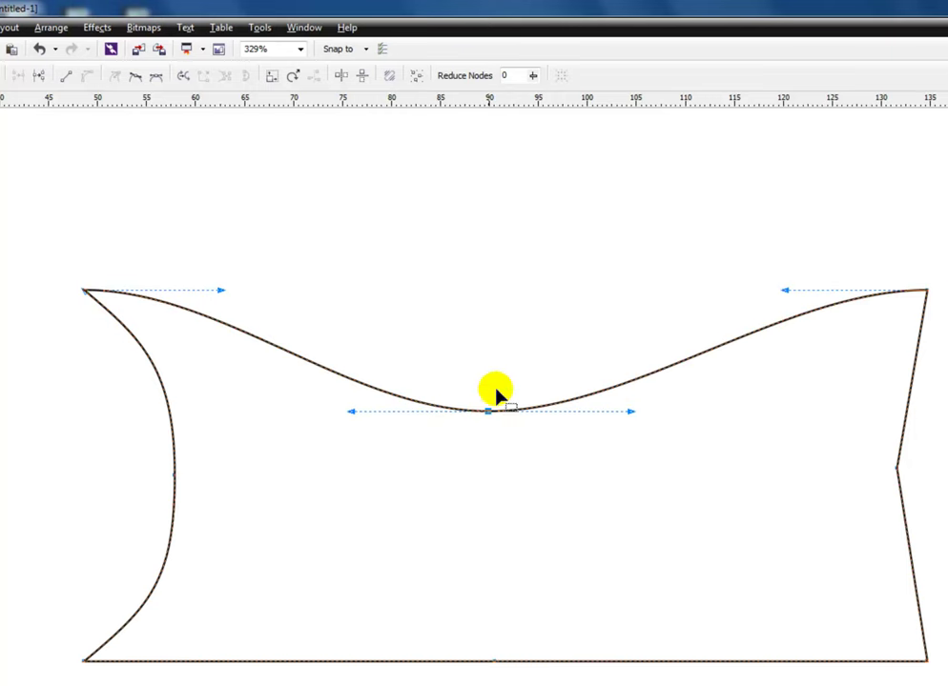
Try the top edge's middle node as symmetrical and as smooth by moving its right handle, undoing each handle move
click(156, 78)
mouse_move(628, 413)
mouse_down()
mouse_move(617, 464)
mouse_move(615, 362)
mouse_move(623, 431)
mouse_move(757, 406)
mouse_move(622, 391)
mouse_move(641, 400)
mouse_move(643, 426)
mouse_up()
key(ctrl+z)
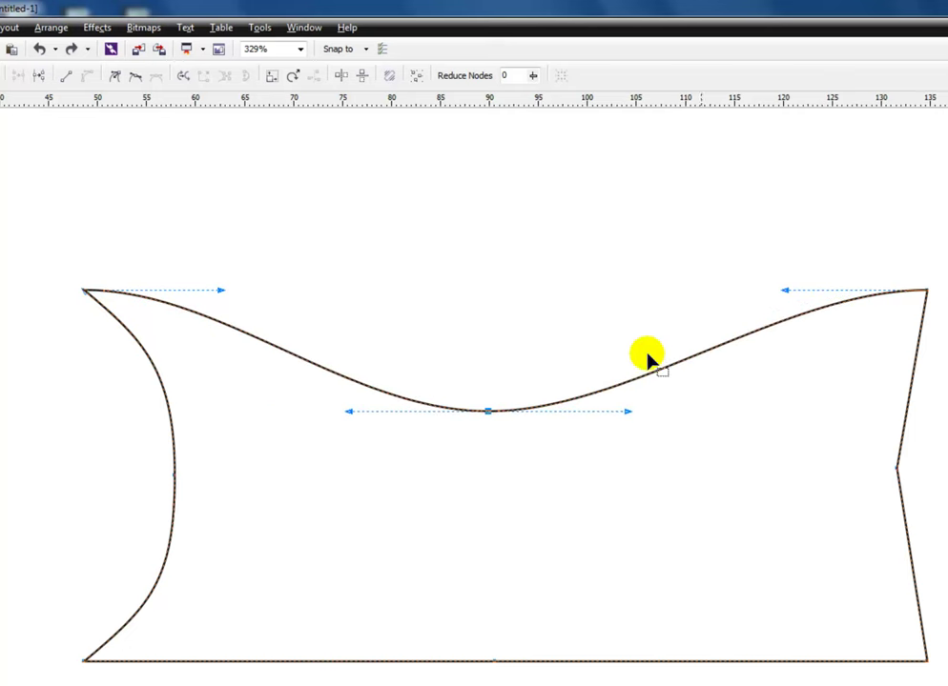
click(134, 76)
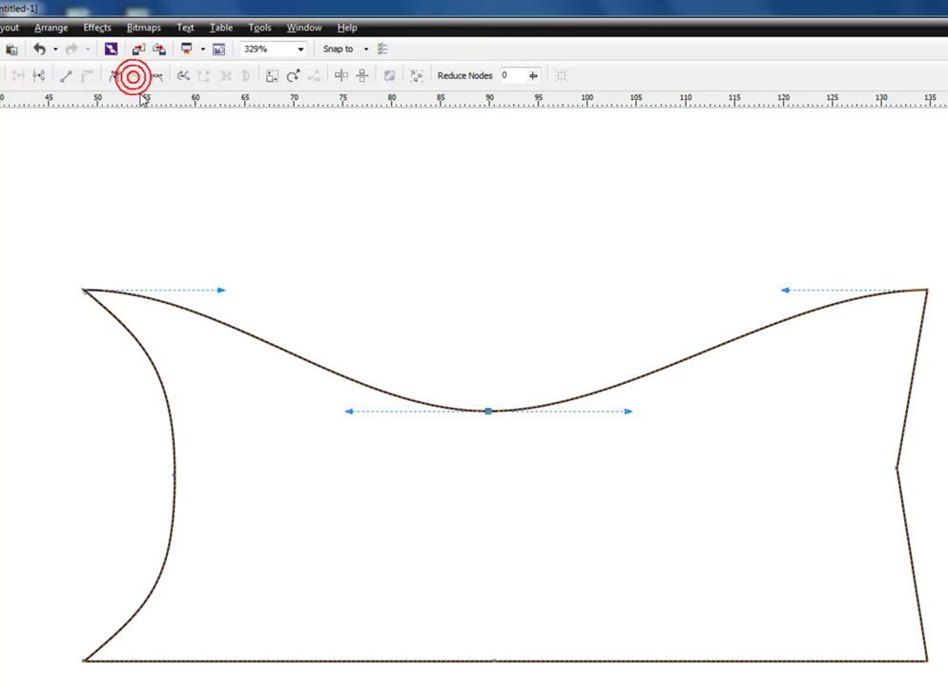
drag(629, 413, 651, 428)
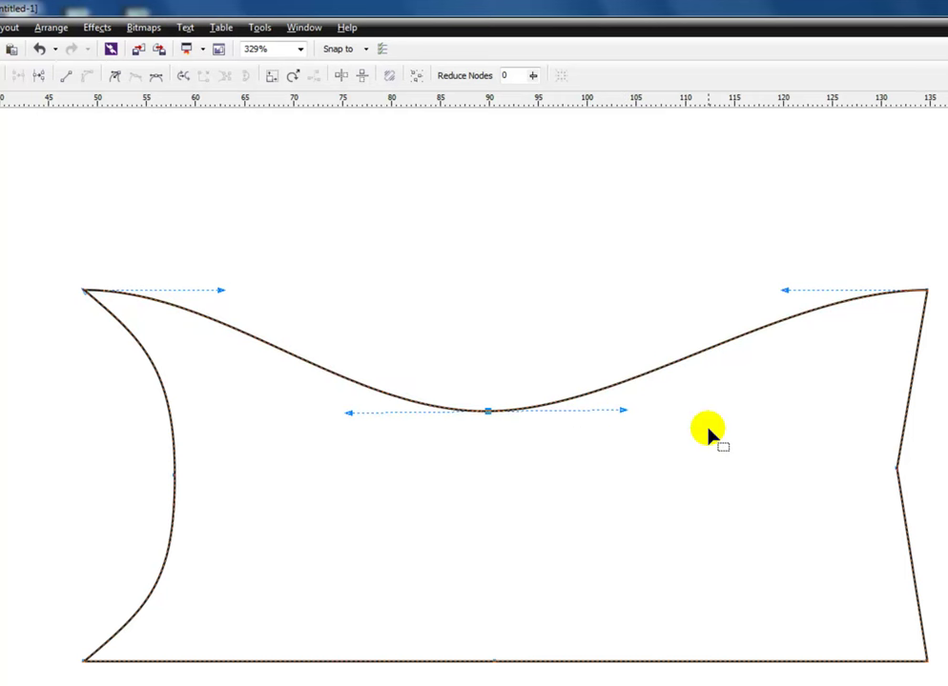
click(487, 412)
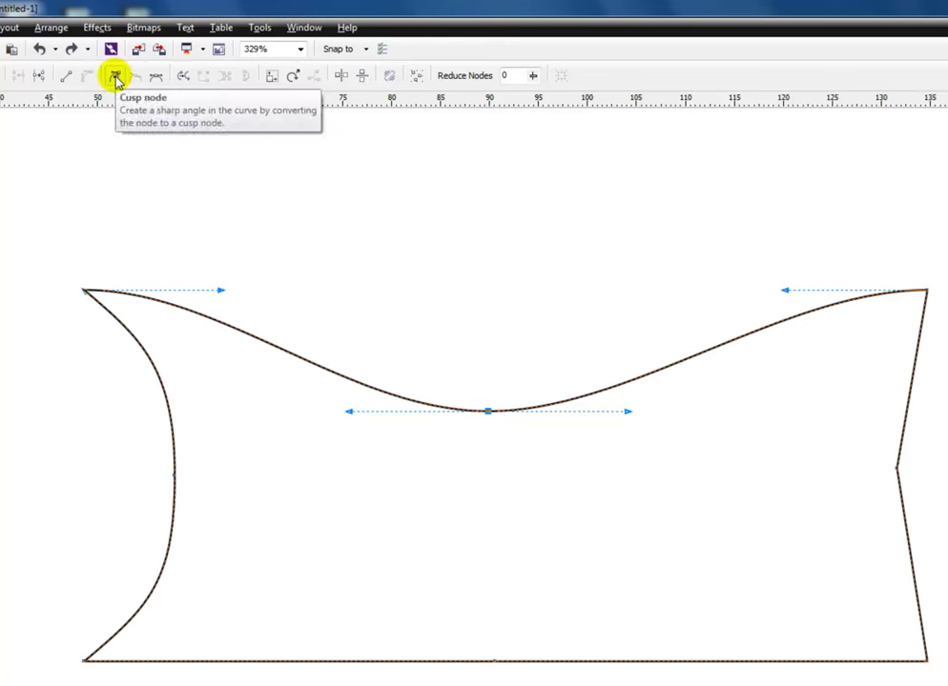
Make the top edge's middle node a cusp and swing both of its handles upward to form a sharp V-shaped notch
click(115, 78)
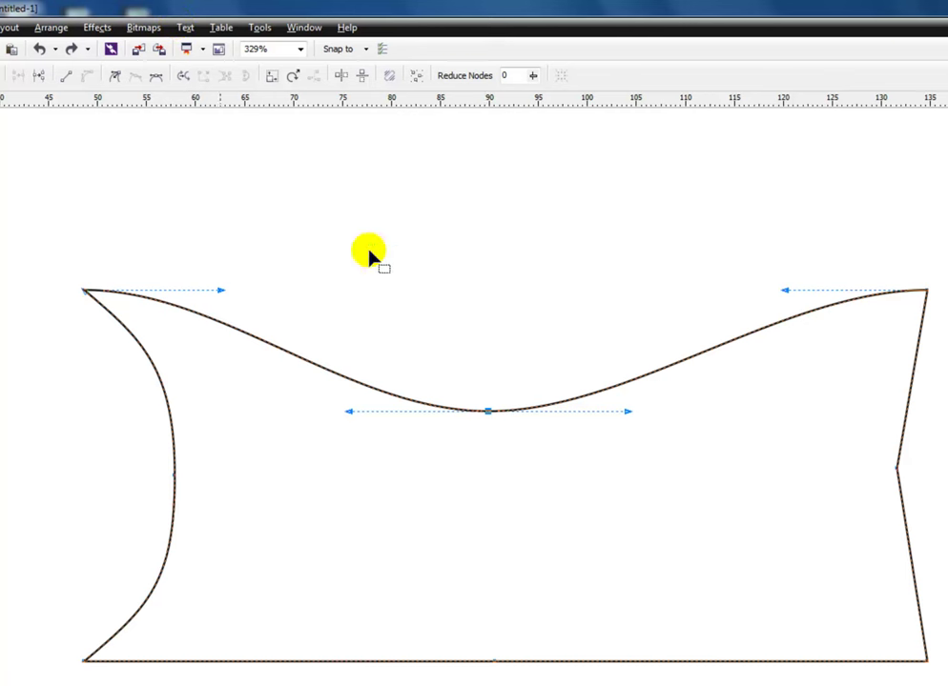
click(114, 75)
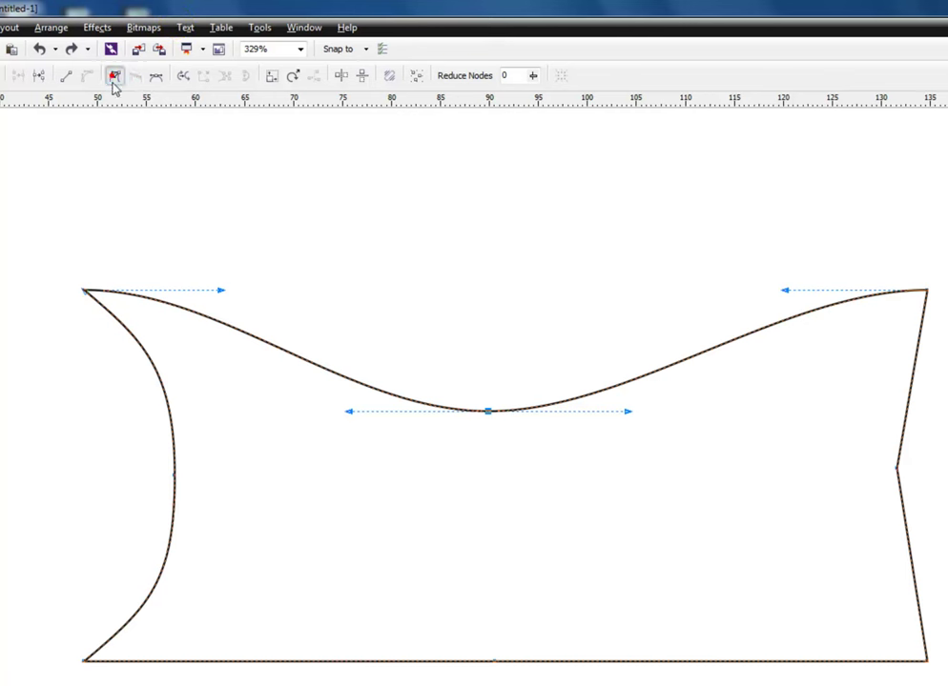
drag(627, 413, 585, 263)
drag(347, 413, 383, 258)
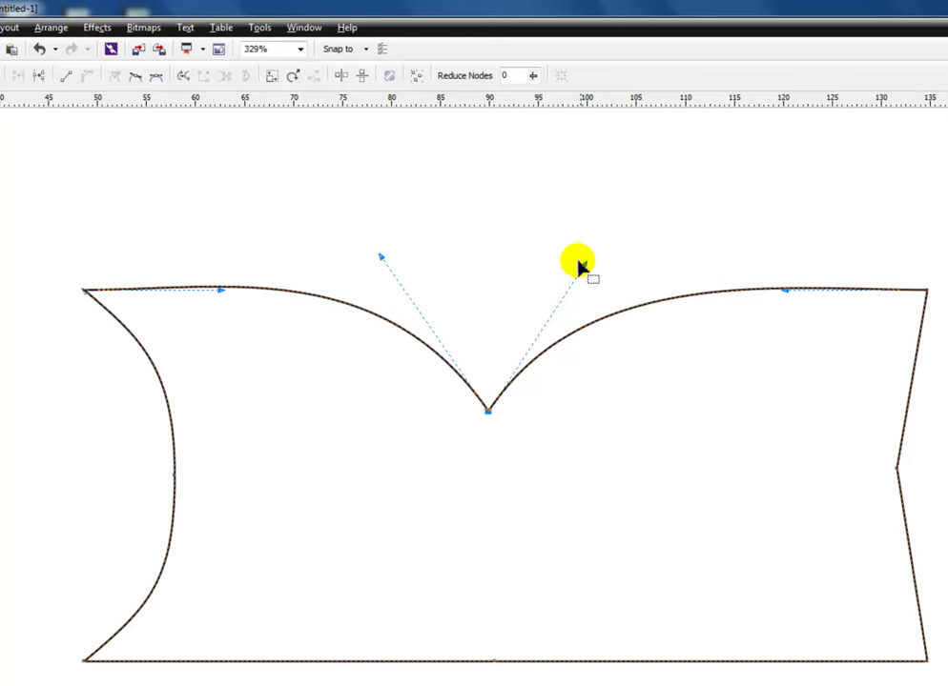
drag(585, 263, 584, 251)
key(space)
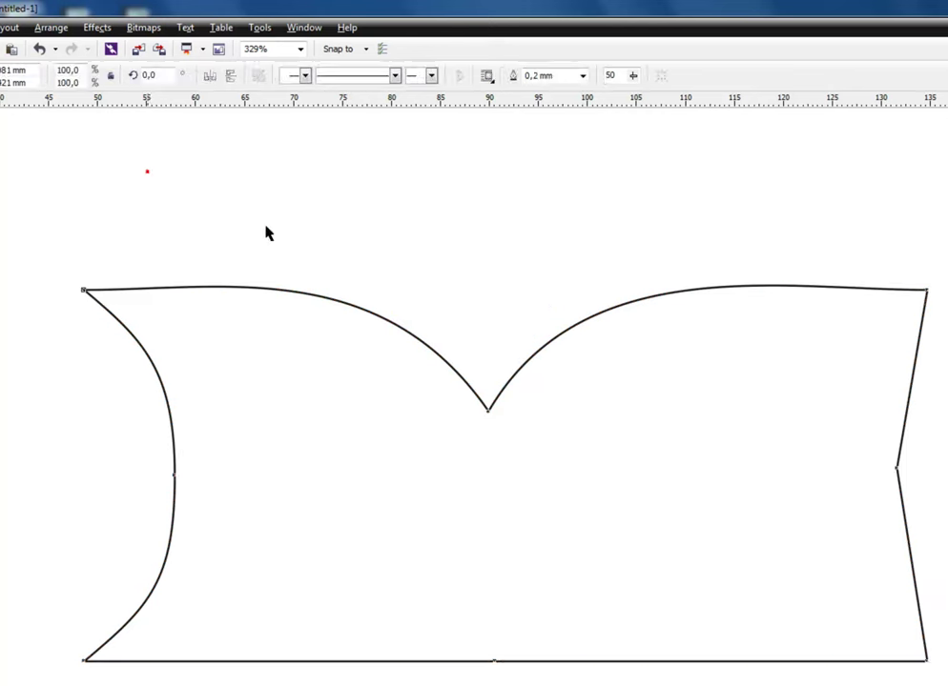
Move the whole shape up the page until its upper edge slightly crosses the page's top border, and deselect it
click(145, 171)
scroll(619, 450, down, 2)
scroll(619, 450, down, 1)
drag(662, 470, 652, 376)
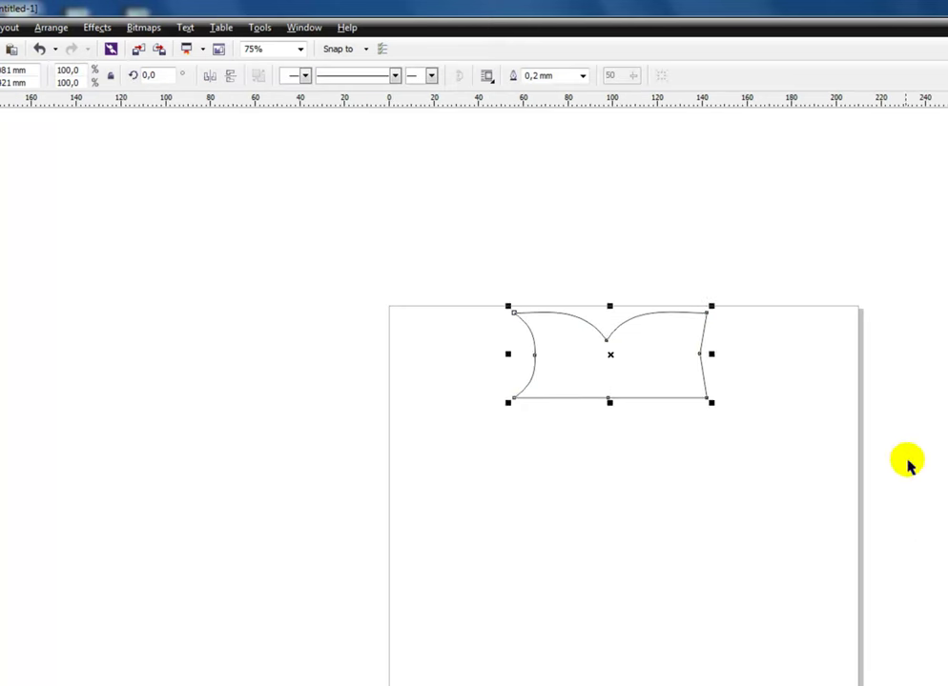
click(906, 460)
scroll(620, 401, down, 3)
key(z)
drag(350, 142, 896, 410)
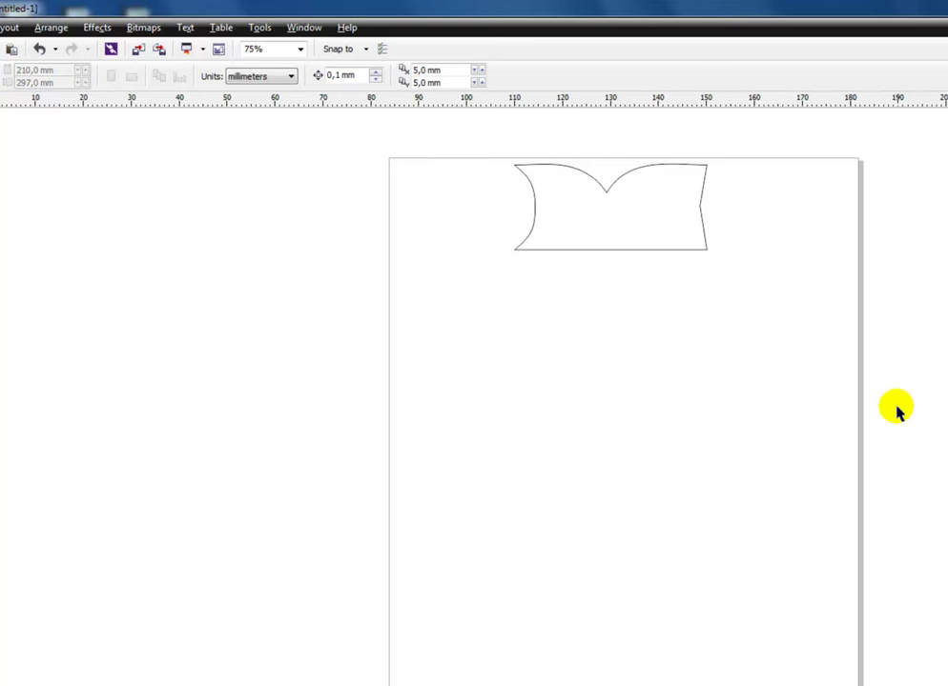
drag(563, 370, 579, 347)
click(788, 476)
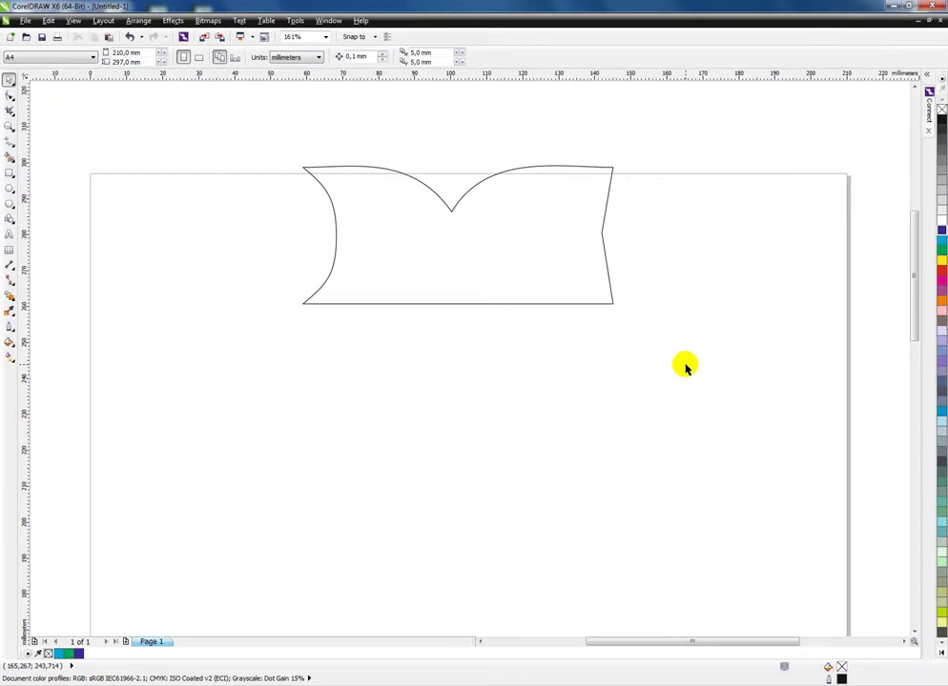
Move the notched shape down inside the page's top border and delete it
drag(535, 247, 530, 258)
click(700, 320)
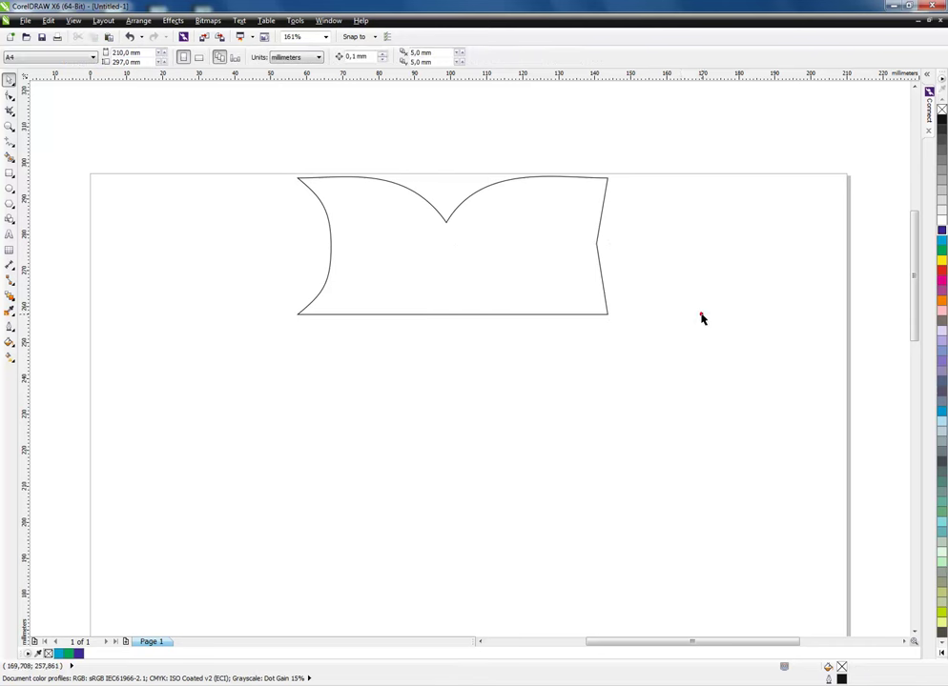
click(540, 266)
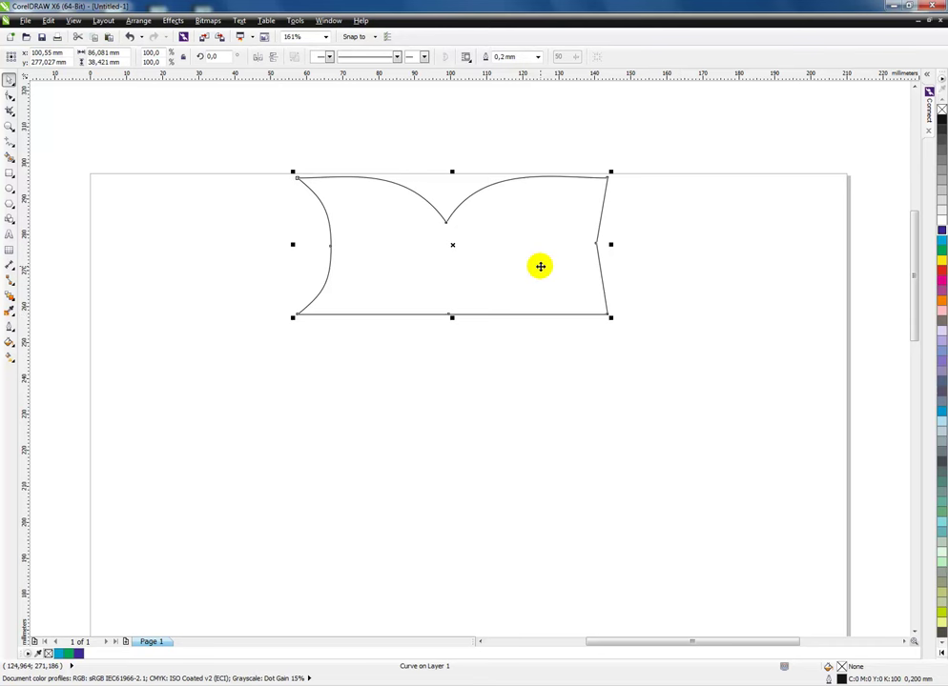
key(Delete)
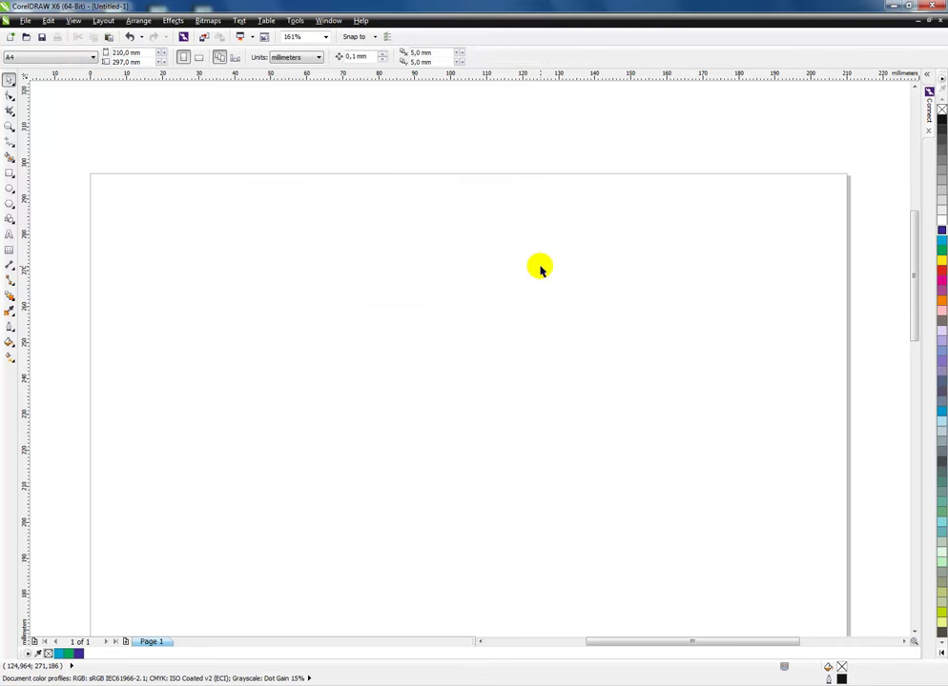
Draw a rectangle about 65 by 24 mm near the page's top and round all four corners to about 5.9 mm
click(10, 173)
drag(300, 253, 539, 338)
click(9, 96)
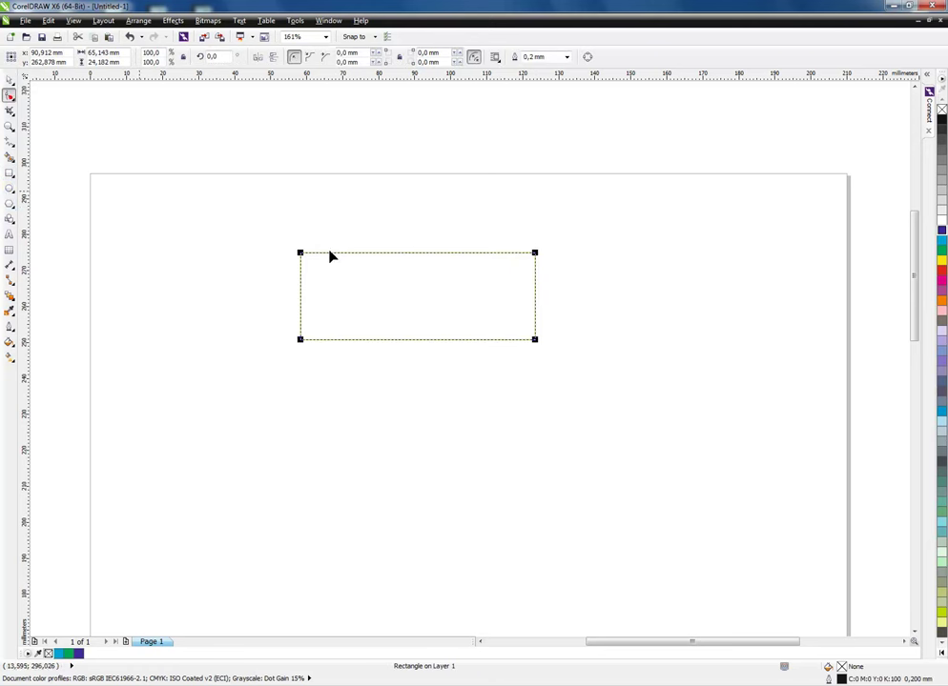
drag(300, 254, 318, 274)
click(11, 78)
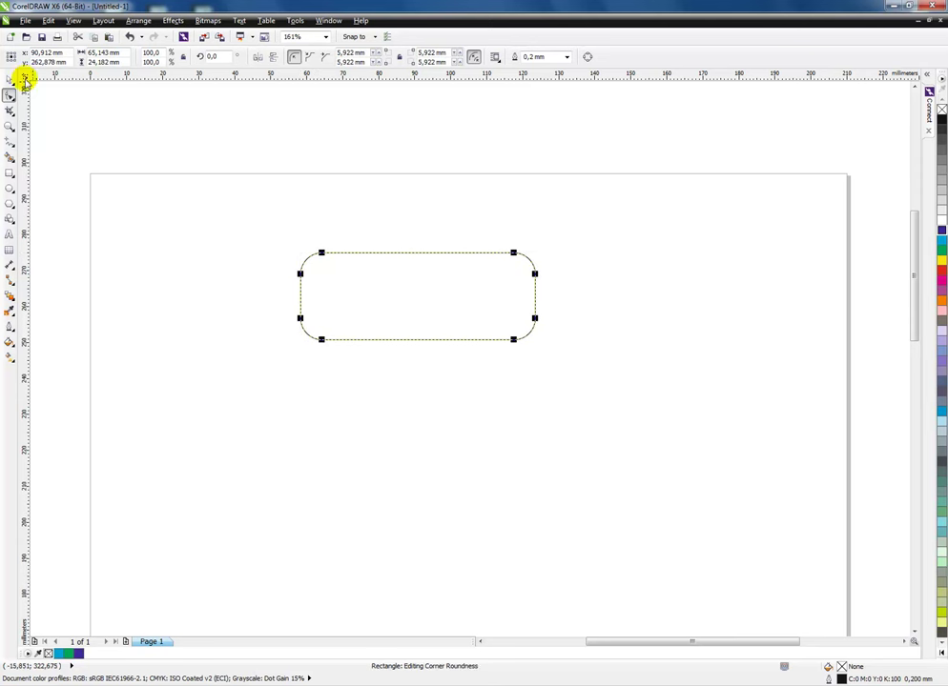
Convert the rounded rectangle to curves and add two nodes near the right end of its bottom edge
key(ctrl+q)
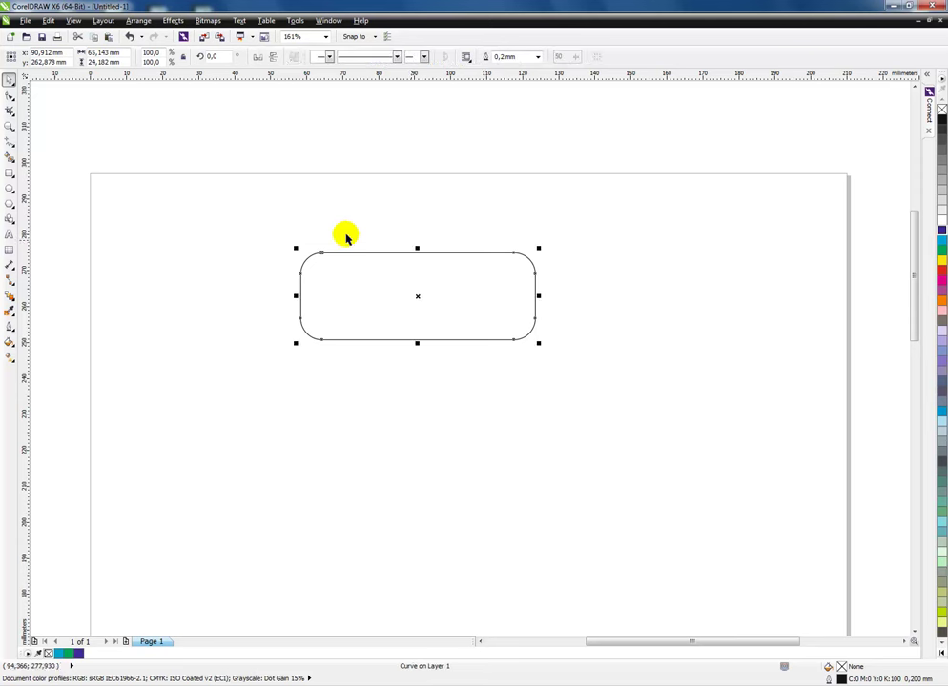
drag(292, 258, 531, 324)
click(10, 95)
click(749, 474)
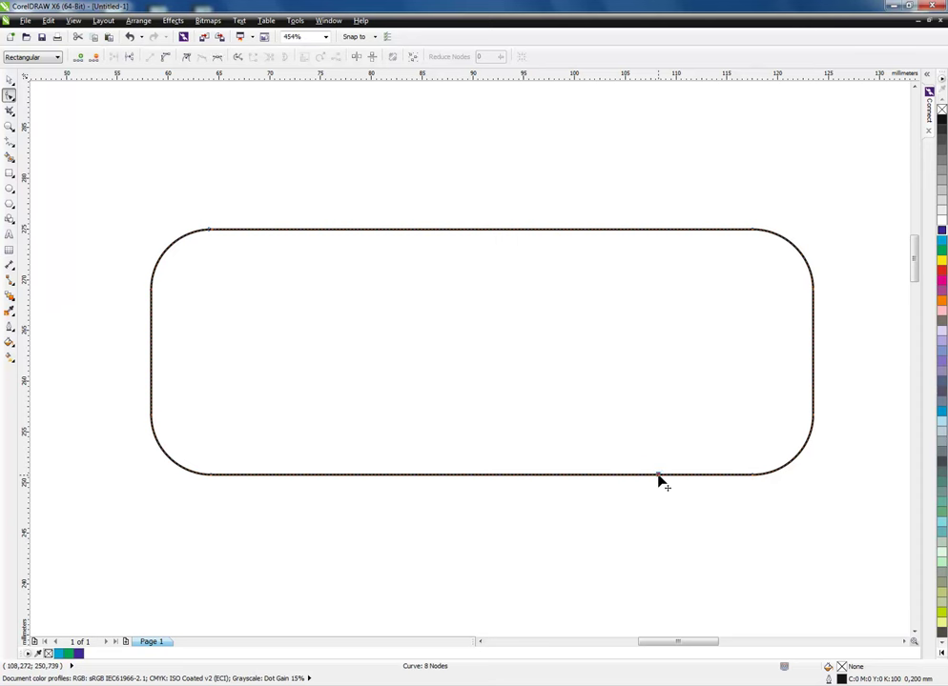
double_click(706, 475)
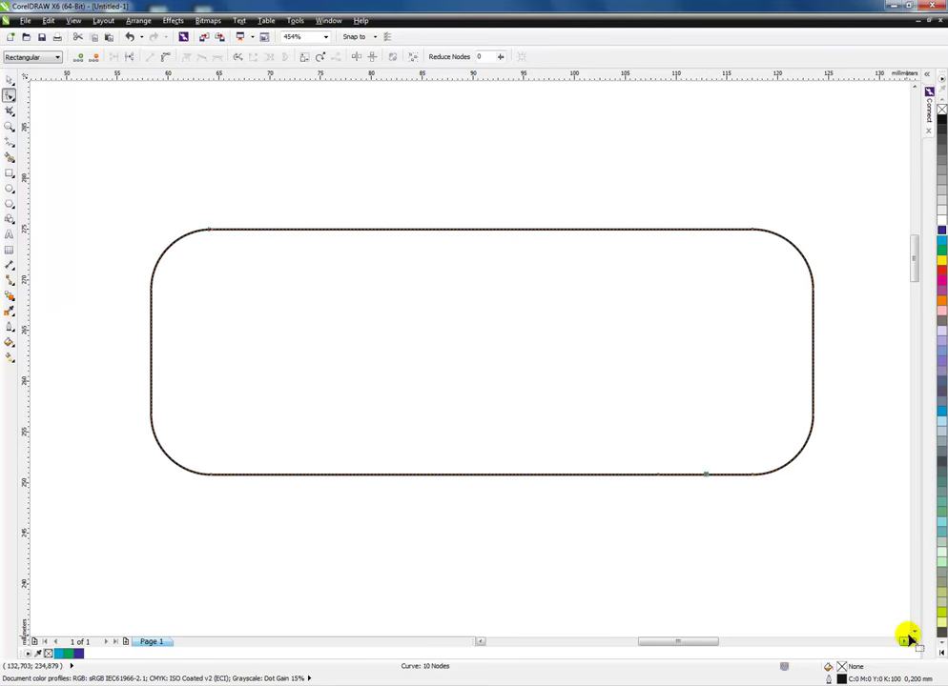
Pull the added node nearest the bottom-right corner down about 12 mm to form a pointed speech-bubble tail, and deselect the shape
scroll(829, 471, down, 3)
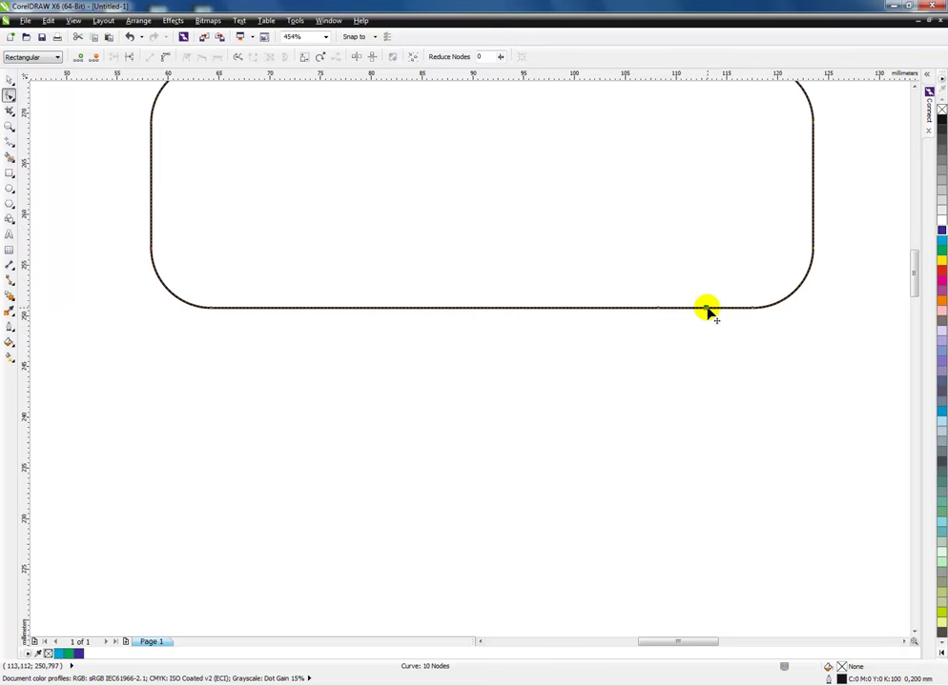
drag(706, 311, 710, 428)
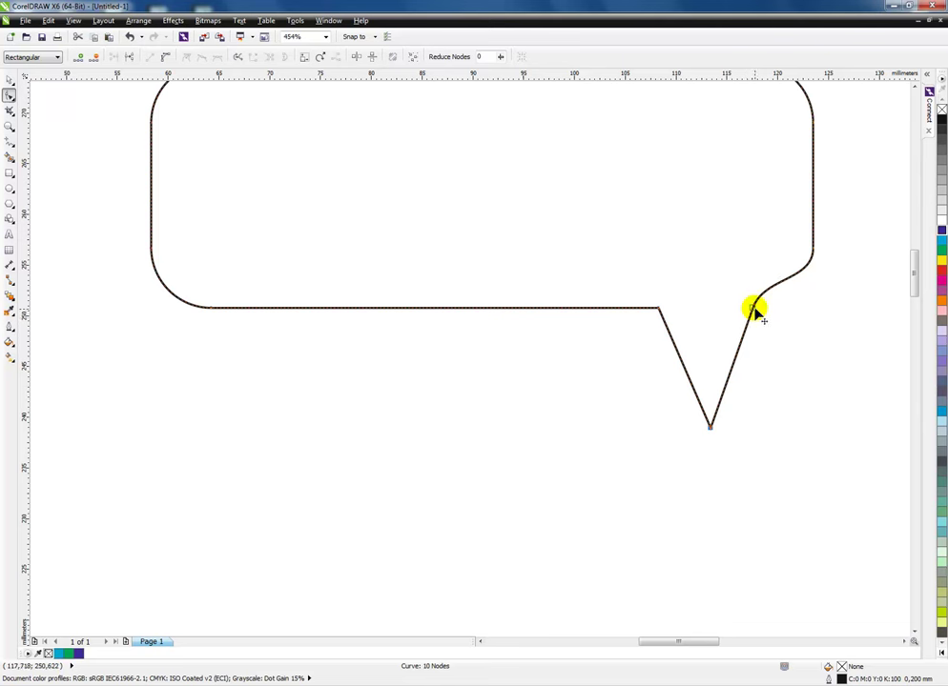
click(10, 80)
click(408, 440)
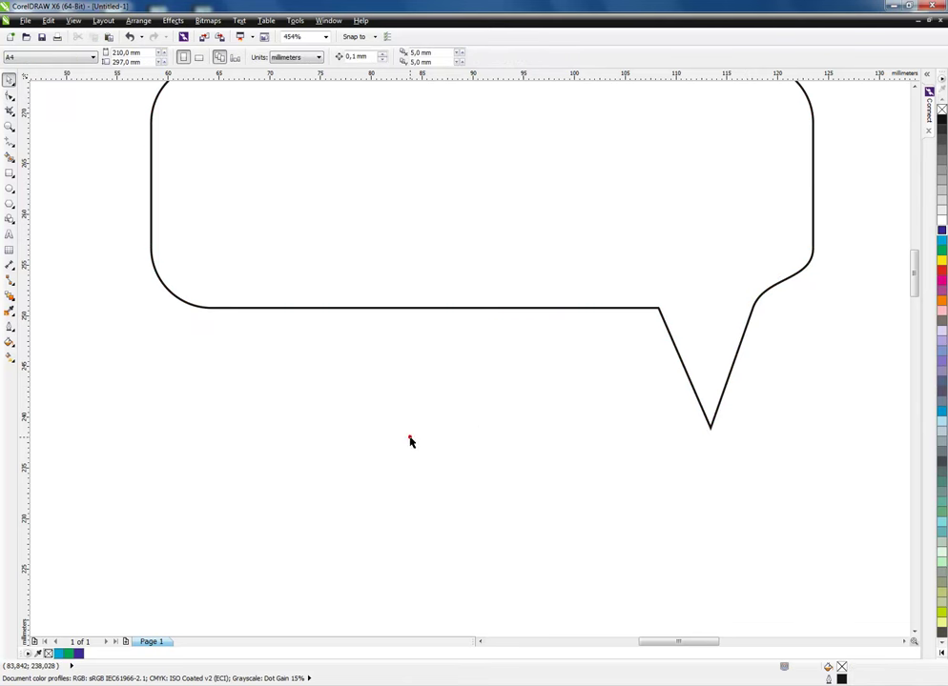
scroll(408, 440, down, 3)
Move the speech bubble slightly up and to the right on the page and fill it with dark blue (C100 M100)
click(577, 298)
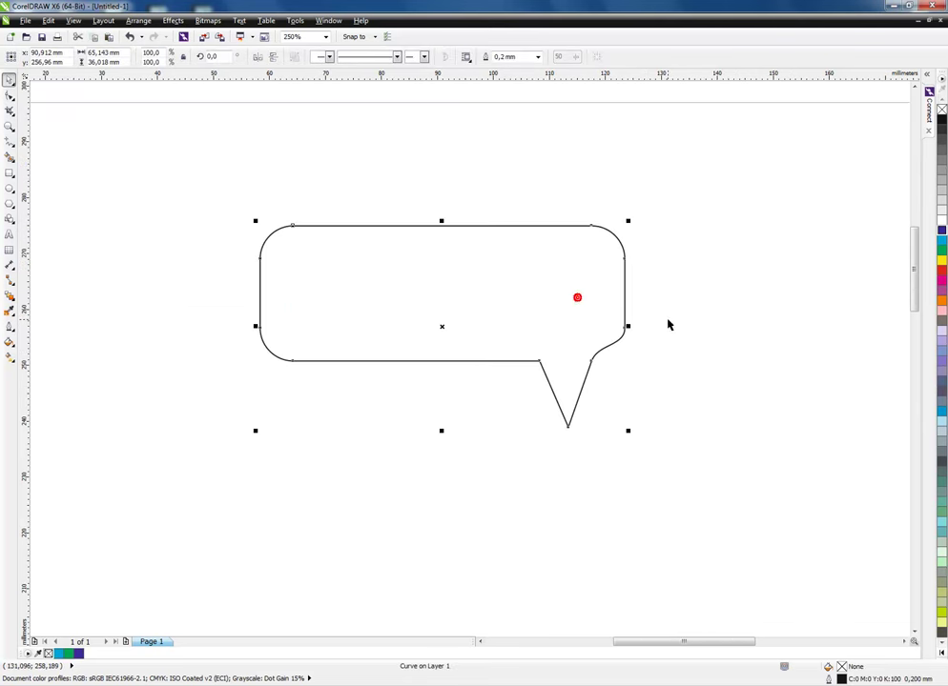
scroll(667, 325, down, 3)
drag(590, 281, 308, 140)
click(494, 164)
drag(359, 191, 570, 288)
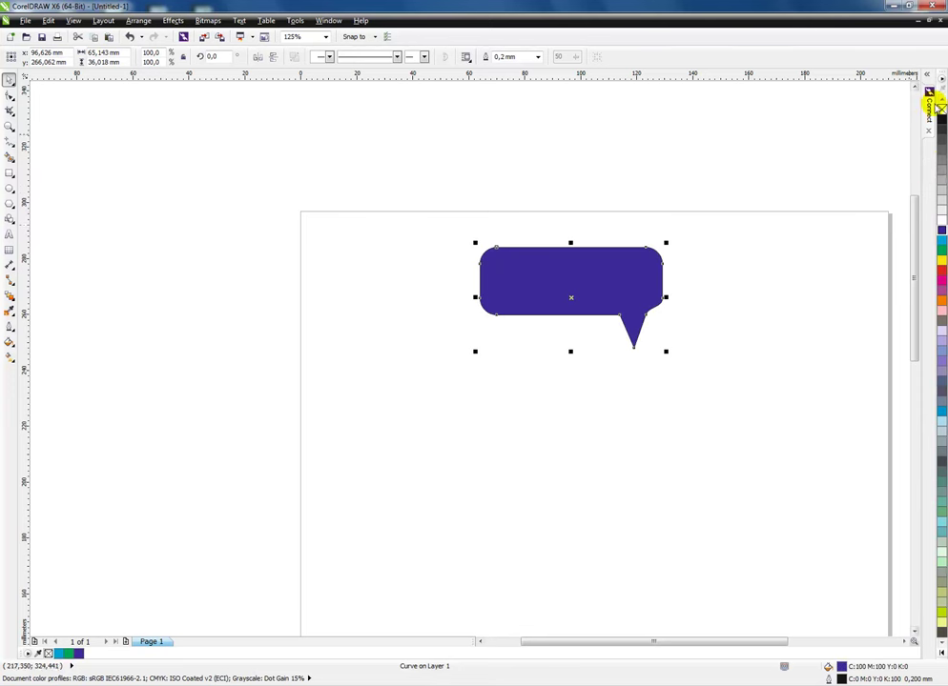
click(690, 329)
Change the speech bubble's fill to cyan (C100)
key(z)
drag(418, 211, 724, 392)
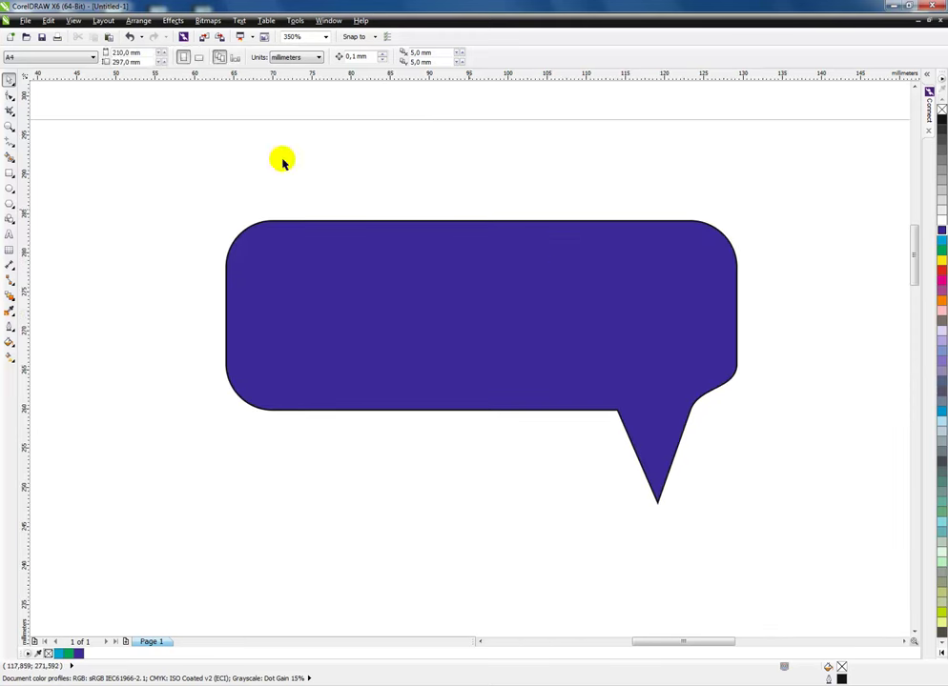
click(418, 299)
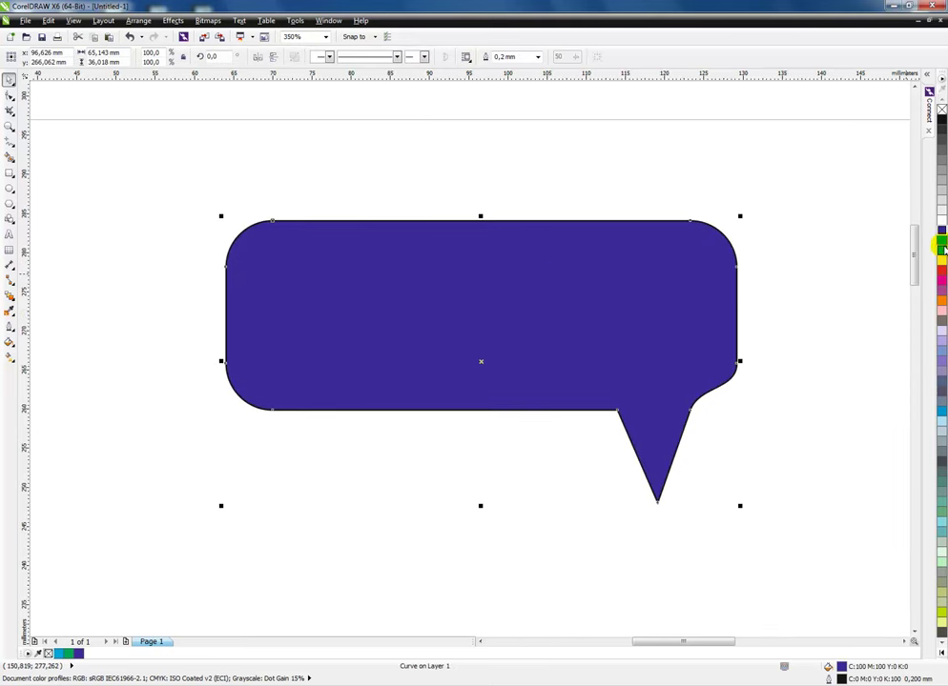
click(9, 115)
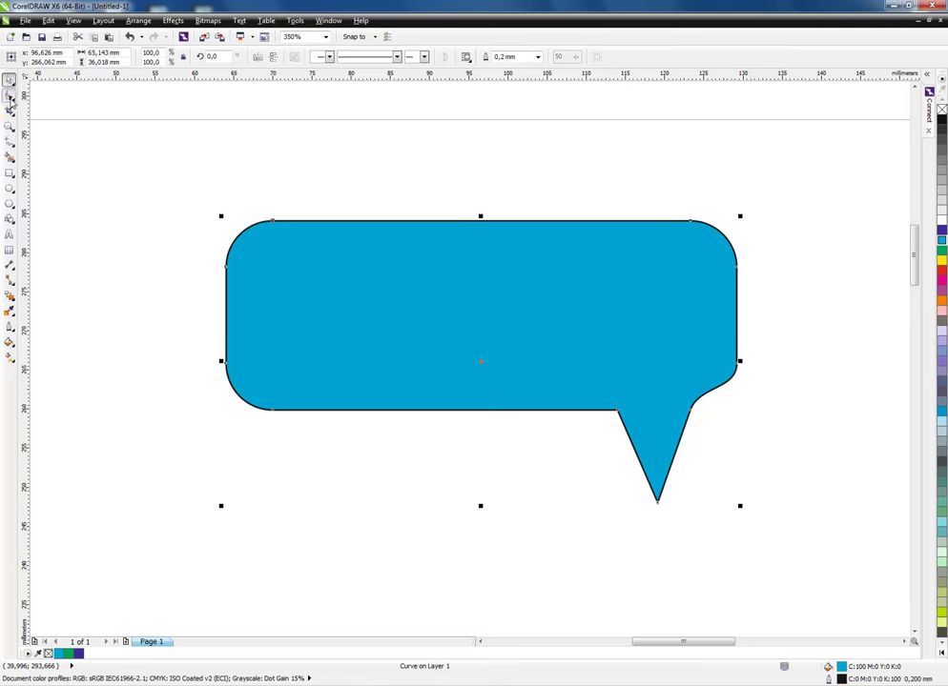
Activate the Smudge Brush, try a 20 mm nib size, and settle on a 10 mm nib
click(11, 99)
click(63, 109)
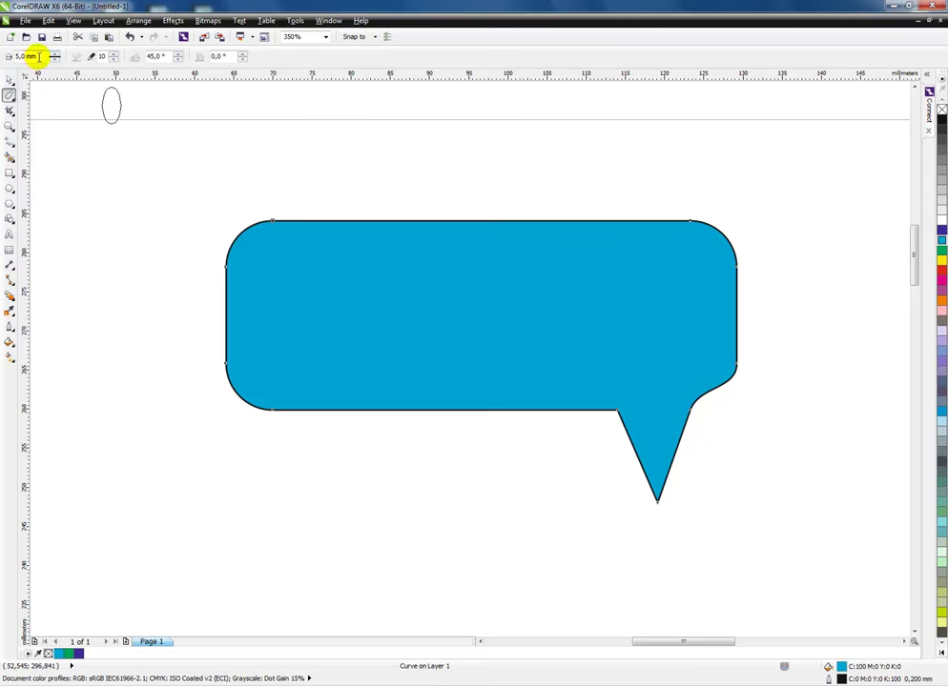
click(142, 154)
text(0)
key(Return)
click(28, 57)
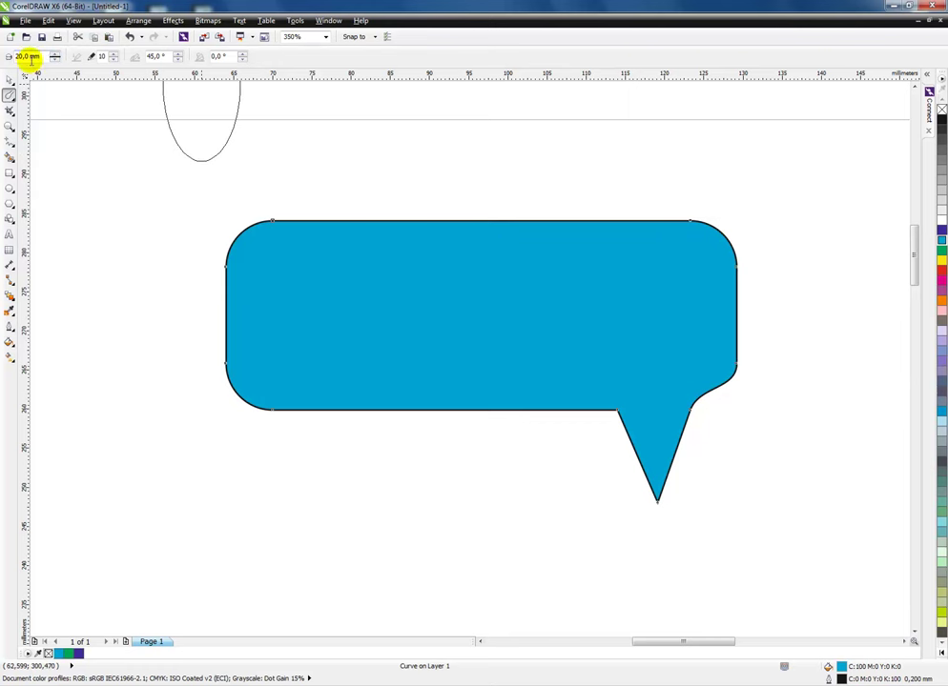
double_click(40, 55)
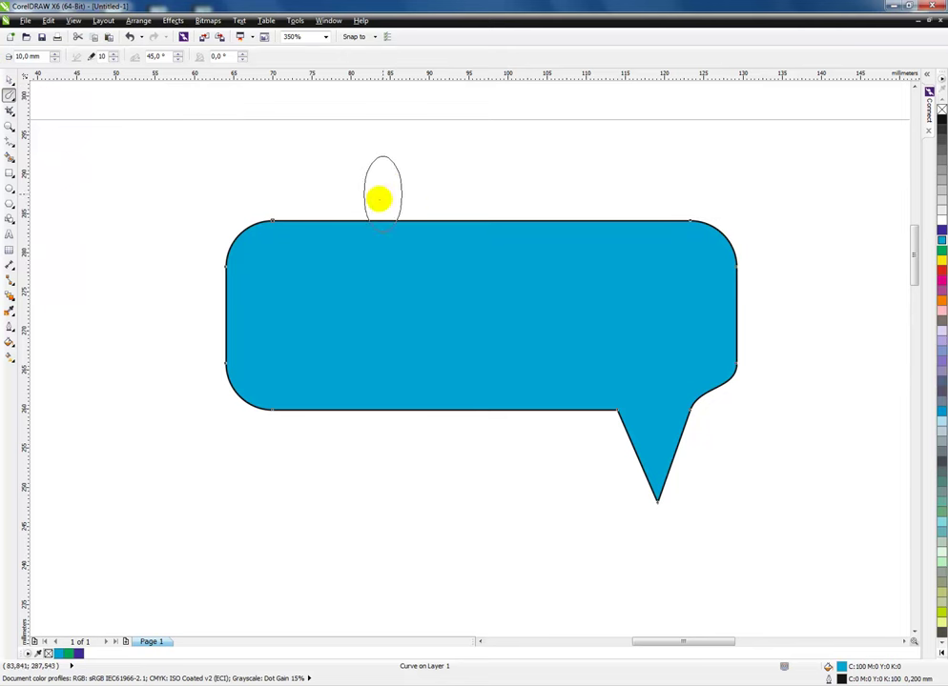
Try a Smudge Brush bearing of 45° and reset it to 0°
double_click(222, 56)
text(45)
key(Return)
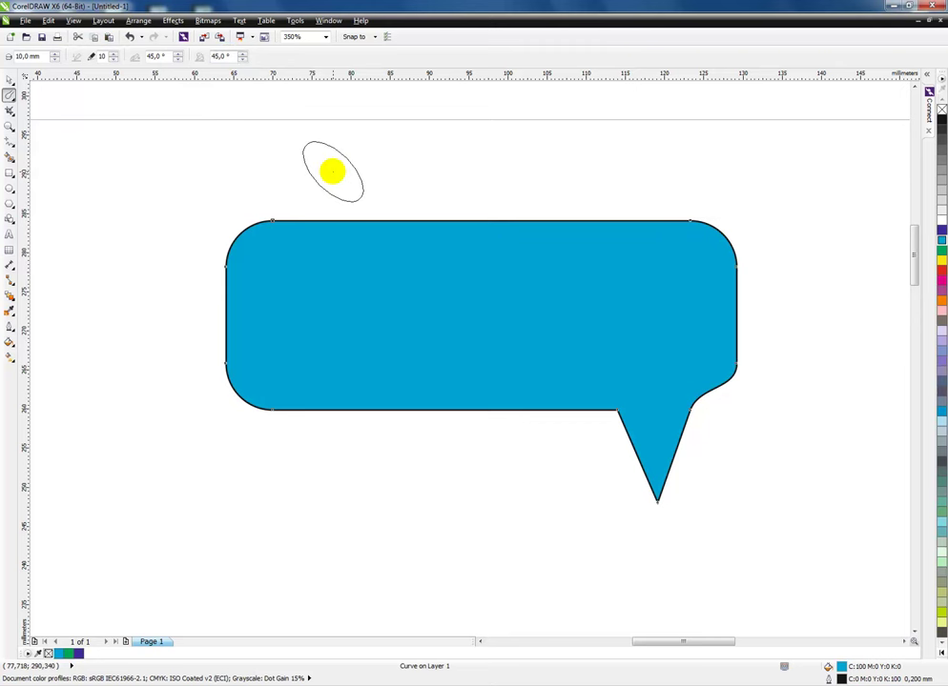
double_click(221, 56)
text(0)
key(Return)
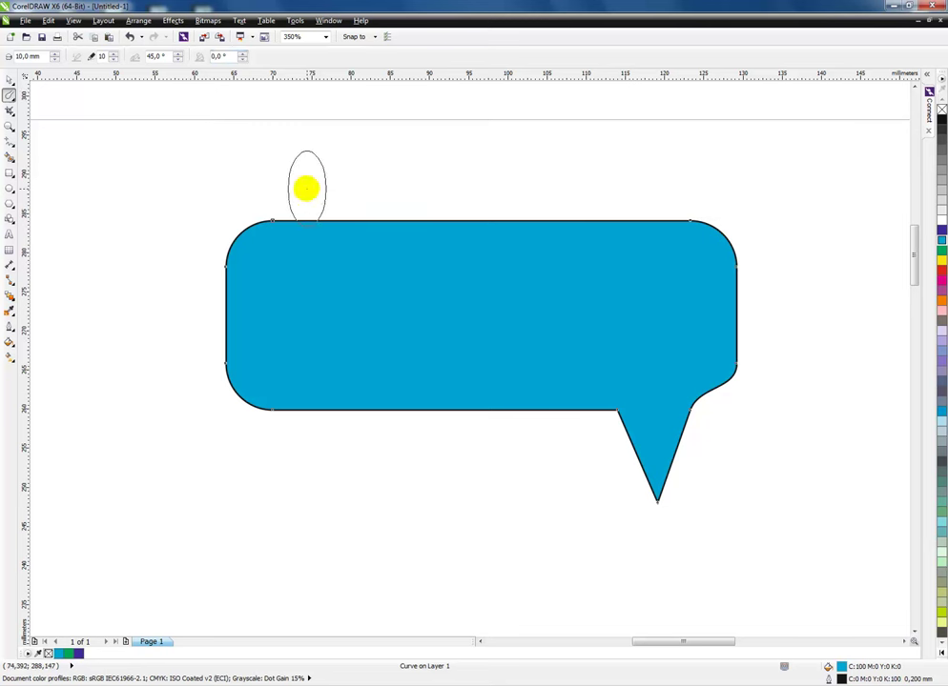
Try a Smudge Brush tilt of 15° and settle on a tilt of 60°
double_click(156, 56)
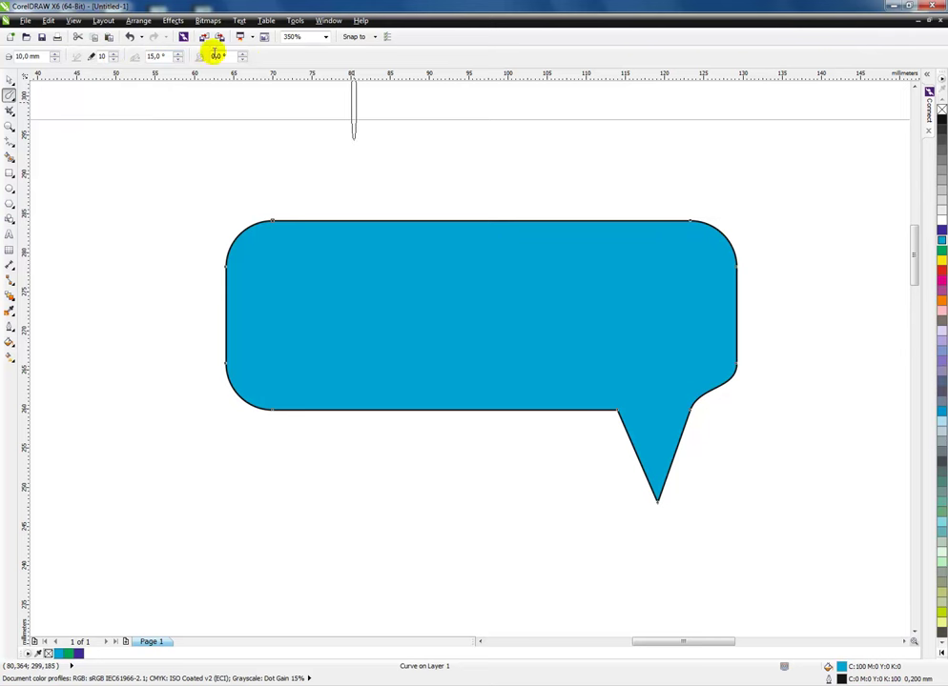
double_click(169, 56)
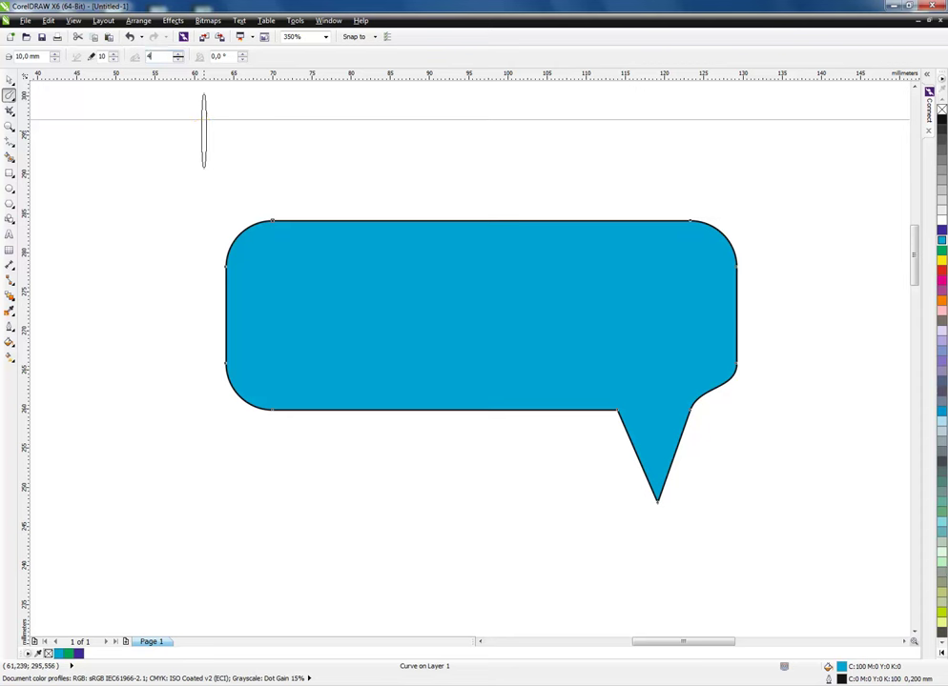
click(203, 131)
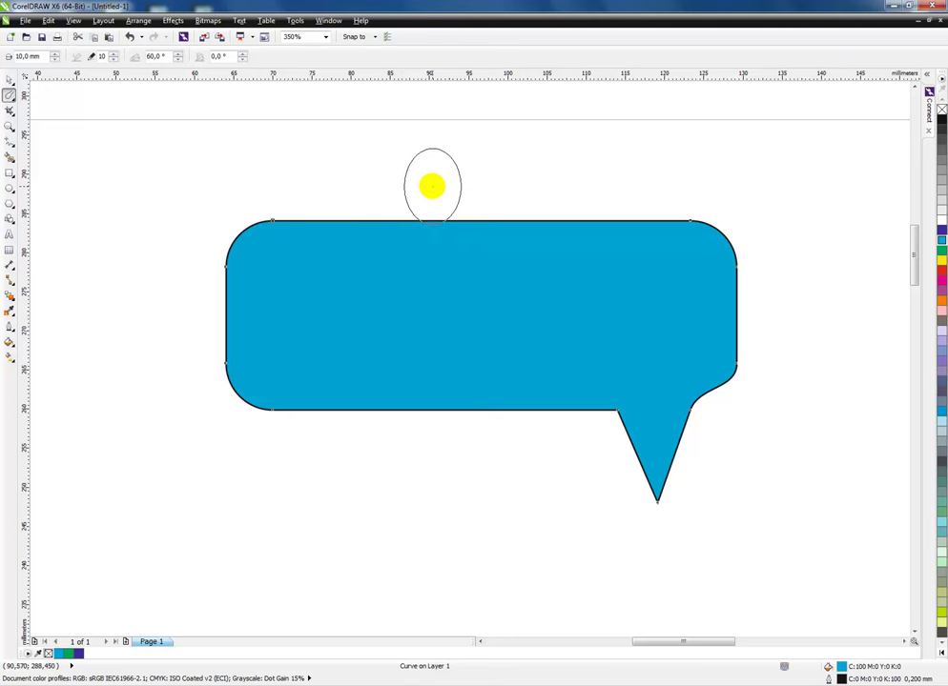
Smudge the middle of the bubble's left edge outward about 5 mm into a pointed spike
mouse_move(267, 288)
mouse_down()
mouse_move(329, 296)
mouse_move(279, 328)
mouse_move(251, 310)
mouse_move(259, 310)
mouse_move(183, 314)
mouse_up()
mouse_move(374, 384)
mouse_down()
mouse_move(324, 345)
mouse_move(186, 313)
mouse_up()
drag(262, 316, 174, 317)
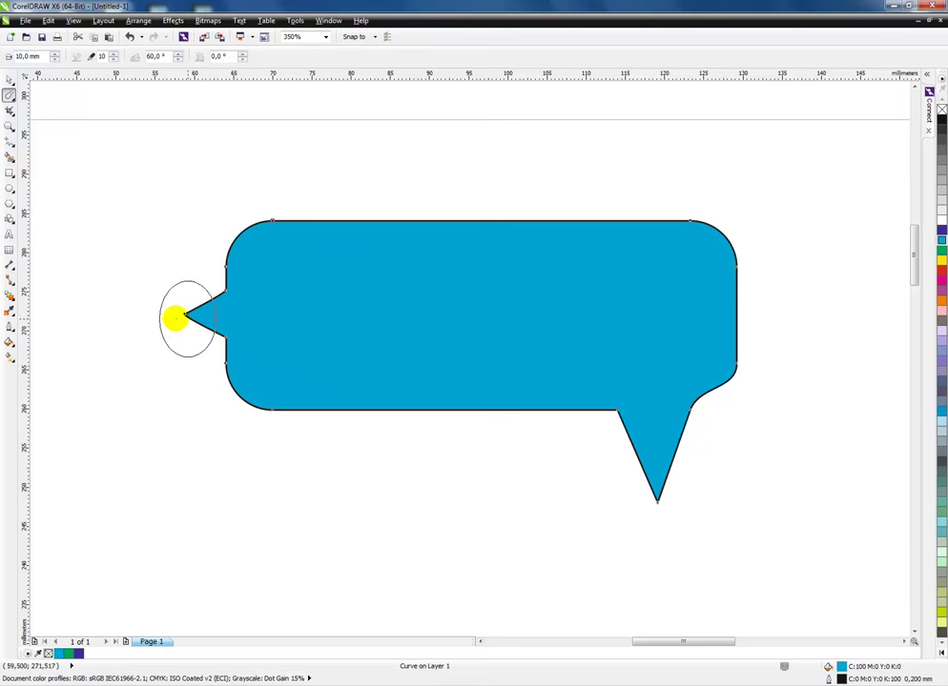
Set the brush dryout to 0 and smudge the bubble's right edge outward about 18 mm into a long rounded arm
click(312, 242)
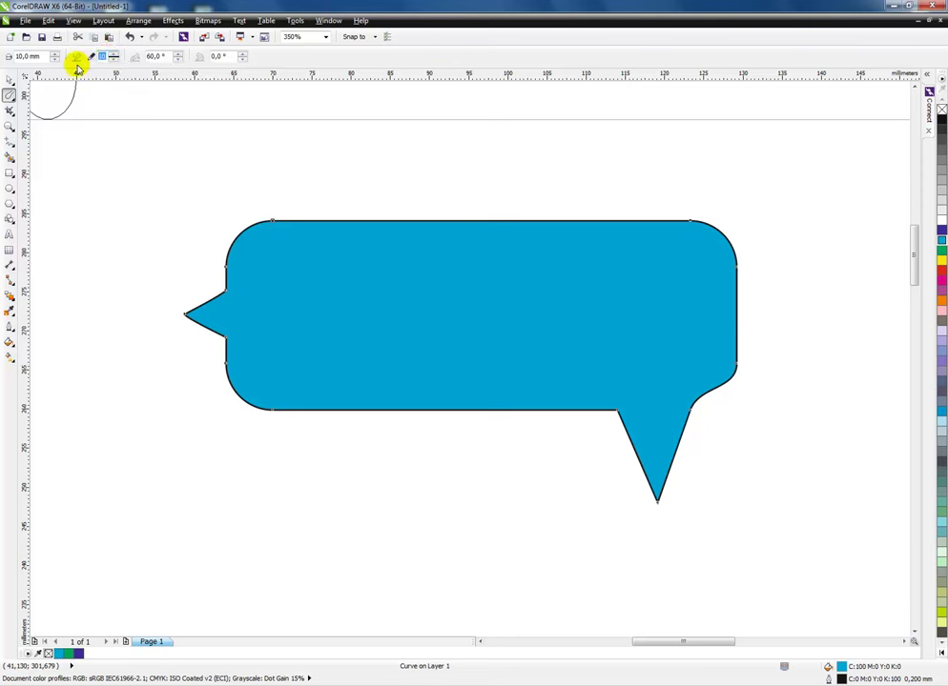
mouse_move(453, 257)
mouse_down()
mouse_move(401, 337)
mouse_move(490, 314)
mouse_move(661, 296)
mouse_move(712, 315)
mouse_move(679, 312)
mouse_move(687, 288)
mouse_move(677, 286)
mouse_move(695, 318)
mouse_move(711, 304)
mouse_move(699, 306)
mouse_move(694, 280)
mouse_move(685, 339)
mouse_move(694, 306)
mouse_move(703, 307)
mouse_move(528, 360)
mouse_move(453, 400)
mouse_move(447, 326)
mouse_move(553, 324)
mouse_move(486, 339)
mouse_move(454, 363)
mouse_move(456, 351)
mouse_move(694, 314)
mouse_move(477, 317)
mouse_move(358, 344)
mouse_move(345, 360)
mouse_move(614, 307)
mouse_move(644, 311)
mouse_move(612, 327)
mouse_move(688, 312)
mouse_up()
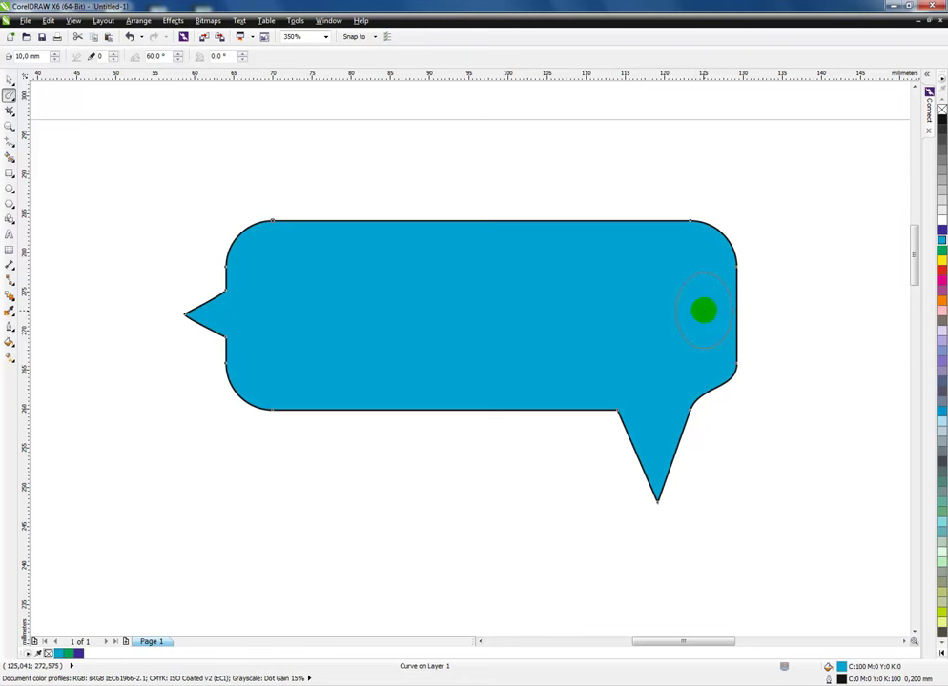
mouse_move(702, 310)
mouse_down()
mouse_move(442, 358)
mouse_move(437, 369)
mouse_move(446, 348)
mouse_move(574, 289)
mouse_move(681, 309)
mouse_up()
mouse_move(699, 310)
mouse_down()
mouse_move(847, 307)
mouse_move(838, 330)
mouse_move(846, 361)
mouse_move(755, 436)
mouse_move(505, 520)
mouse_up()
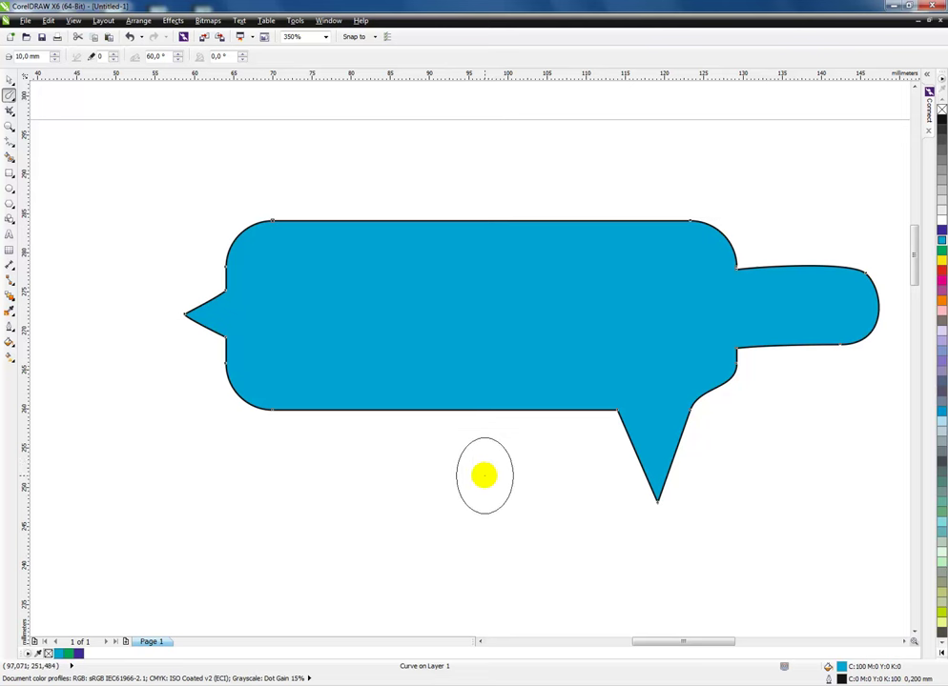
Try smudging several rounded bumps down from the bubble's bottom edge and undo all of these strokes
drag(483, 474, 482, 336)
drag(552, 436, 533, 349)
drag(415, 398, 415, 403)
drag(345, 338, 364, 488)
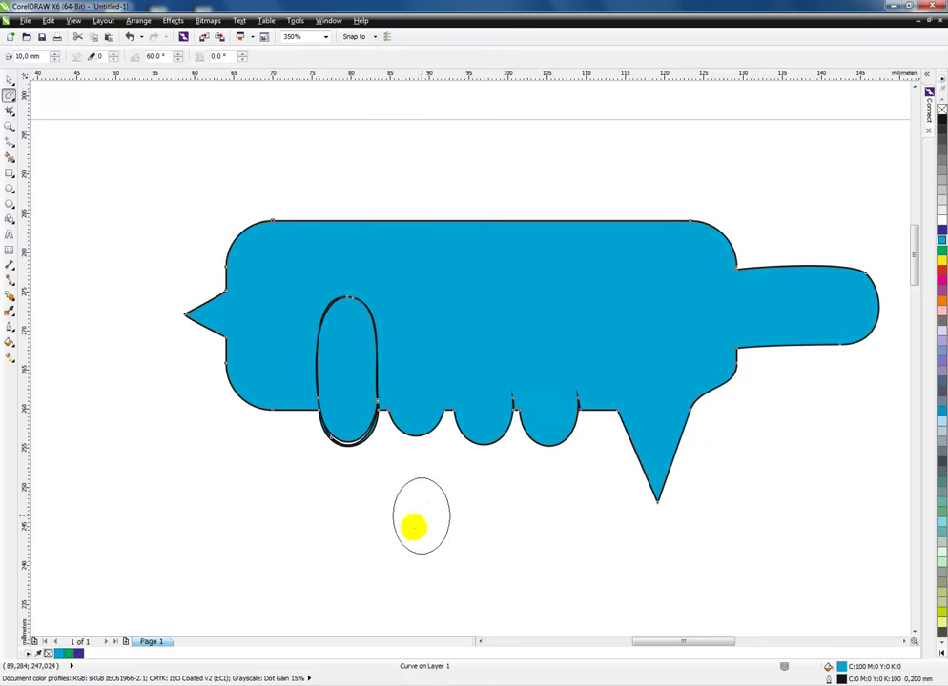
key(ctrl+z)
key(ctrl+z)
key(ctrl+z)
key(ctrl+z)
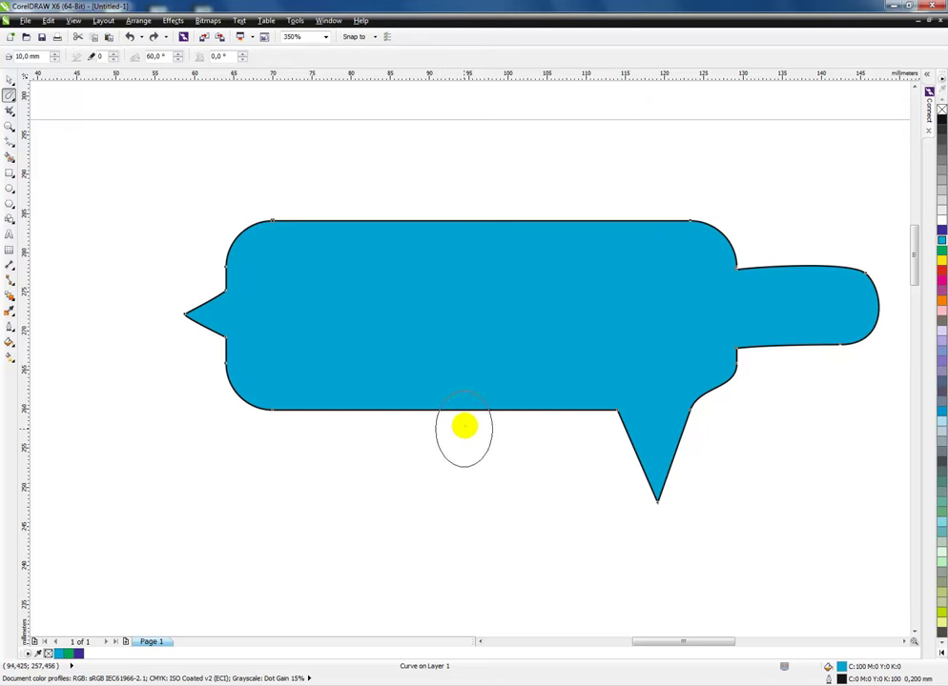
Smudge a deep rounded slot up into the bottom edge's middle, and with a negative dryout pull a widening bulb down from its left part
mouse_move(474, 413)
mouse_down()
mouse_move(471, 304)
mouse_move(497, 295)
mouse_up()
mouse_move(383, 331)
mouse_down()
mouse_move(324, 328)
mouse_move(276, 250)
mouse_up()
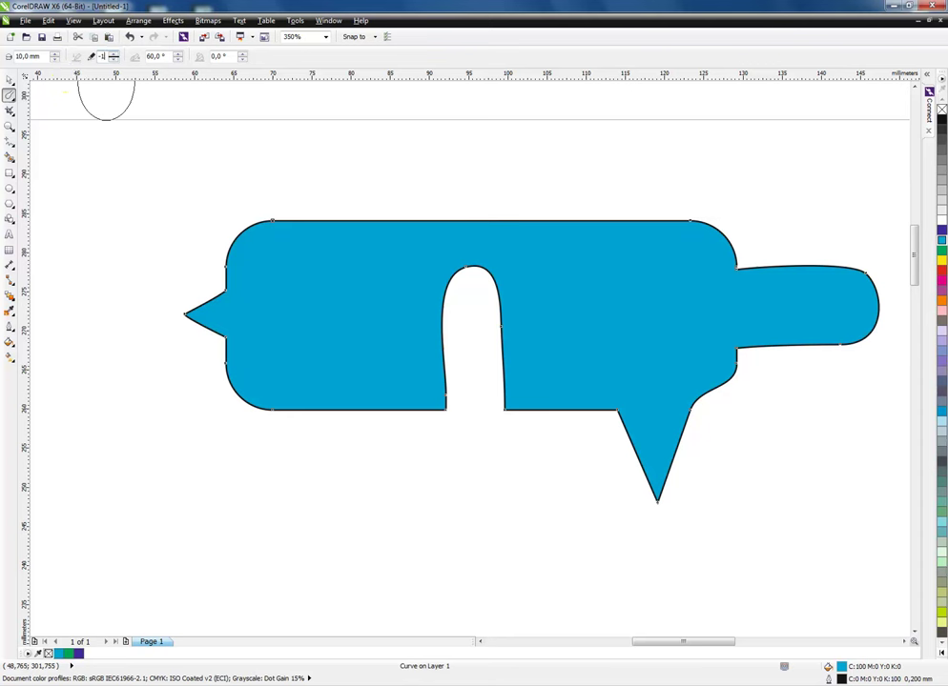
mouse_move(307, 383)
mouse_down()
mouse_move(340, 358)
mouse_move(332, 354)
mouse_move(330, 502)
mouse_up()
click(234, 245)
Set the brush dryout to 10, smudge a small peak out of the top edge's right part, and return to the Pick tool
click(106, 55)
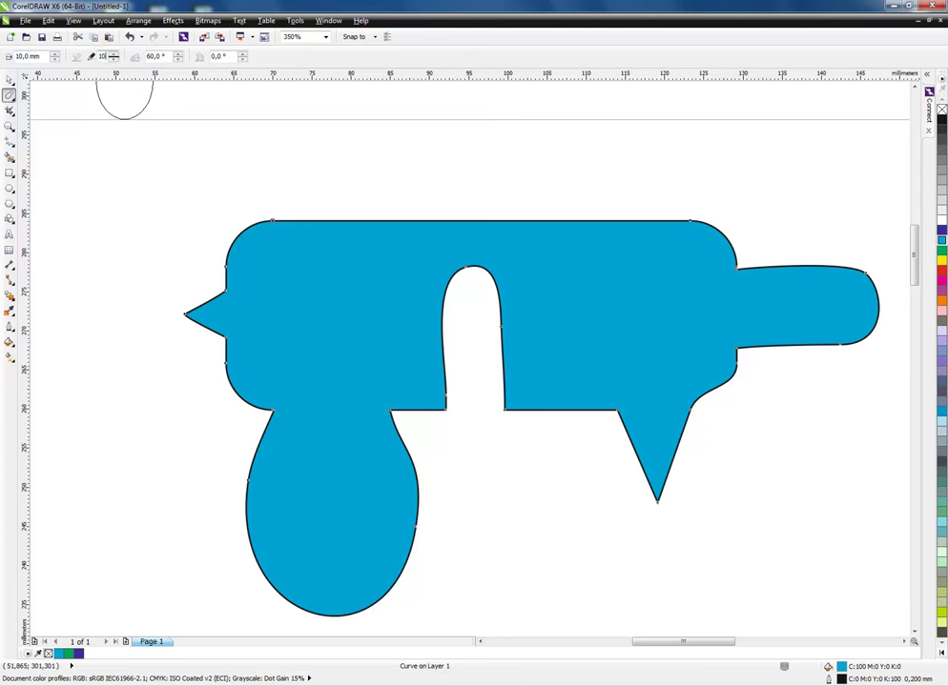
drag(602, 228, 592, 260)
drag(591, 208, 596, 319)
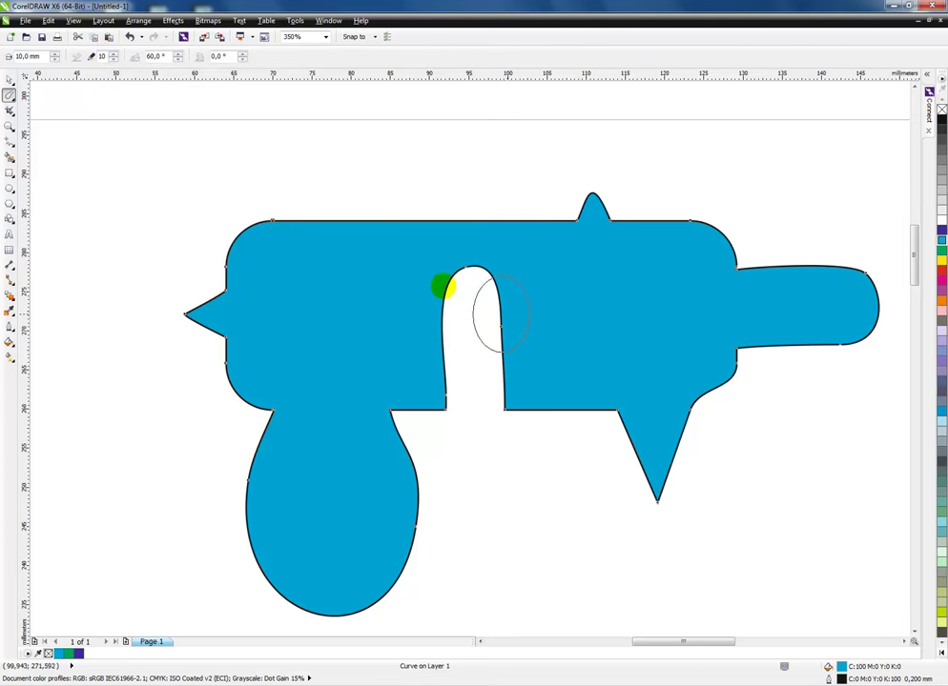
click(10, 82)
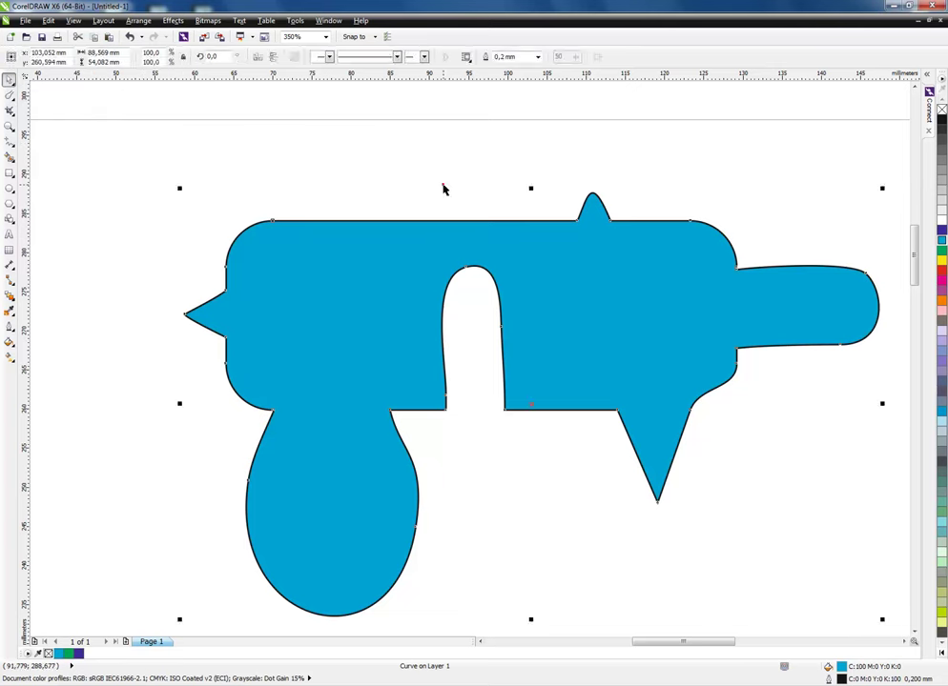
scroll(620, 295, down, 3)
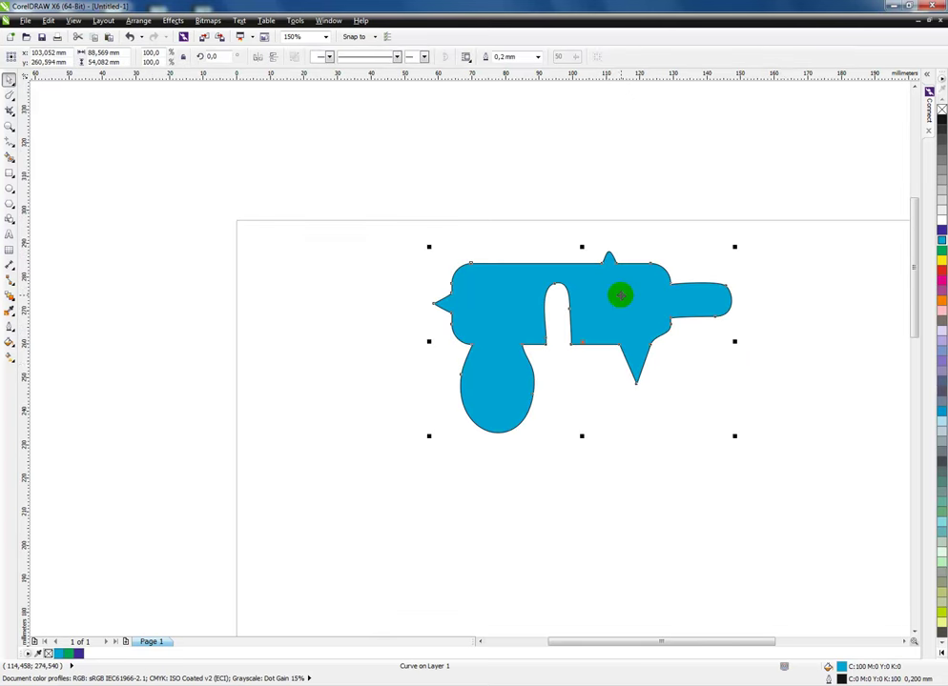
click(793, 249)
drag(800, 235, 397, 437)
click(763, 369)
click(903, 642)
drag(706, 237, 317, 374)
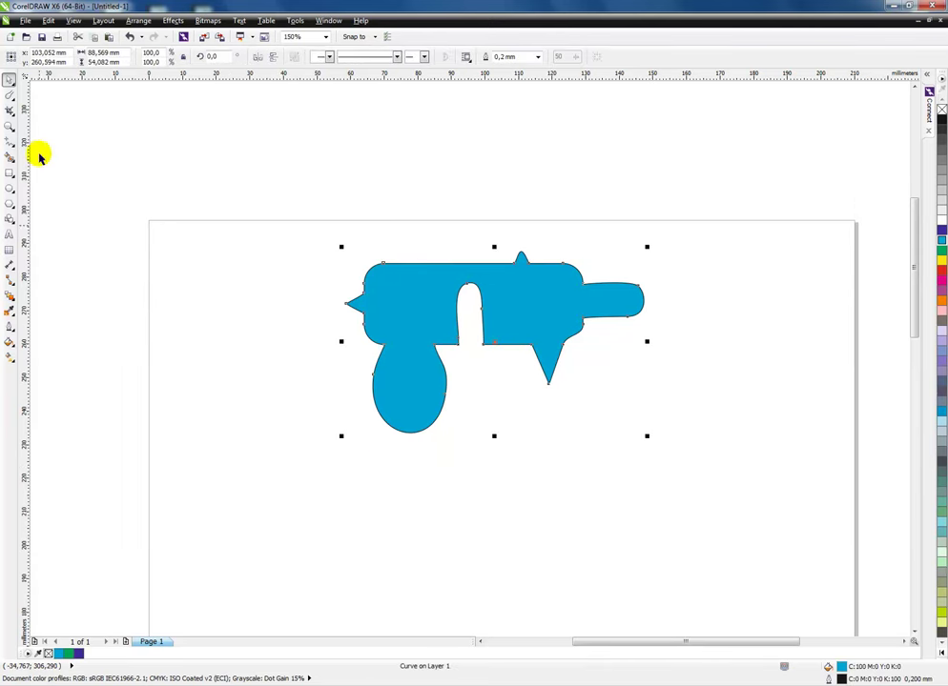
Activate the Roughen Brush and set its nib size to 10 mm
click(9, 97)
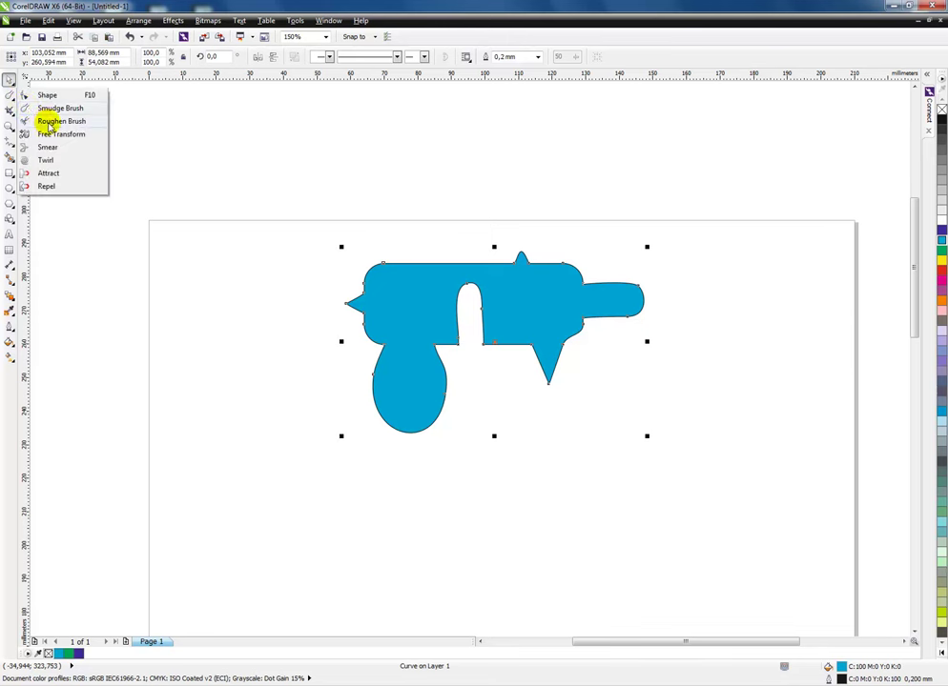
click(57, 121)
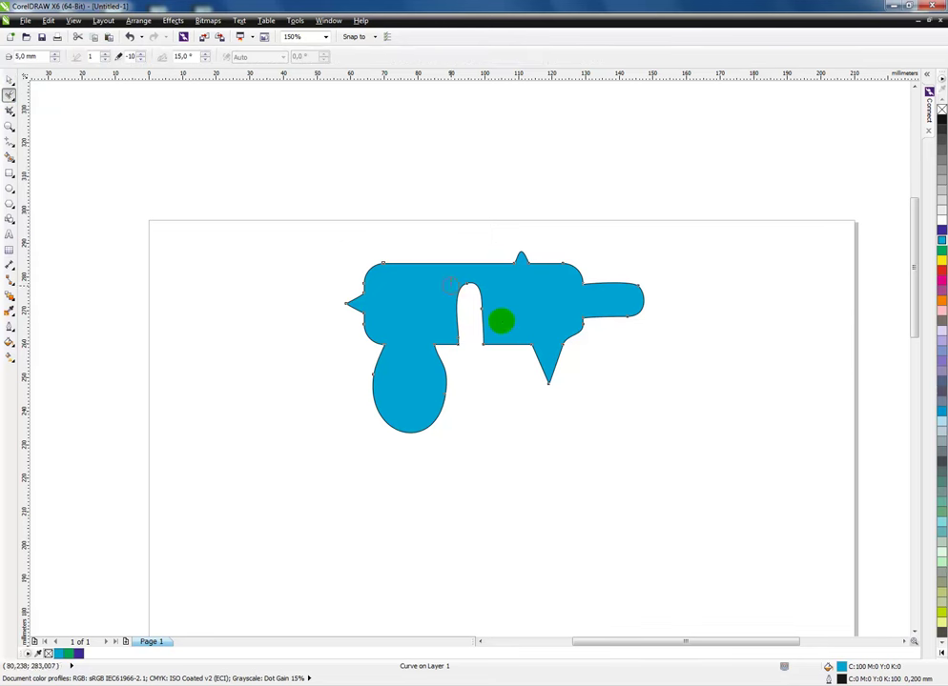
key(z)
drag(302, 237, 678, 427)
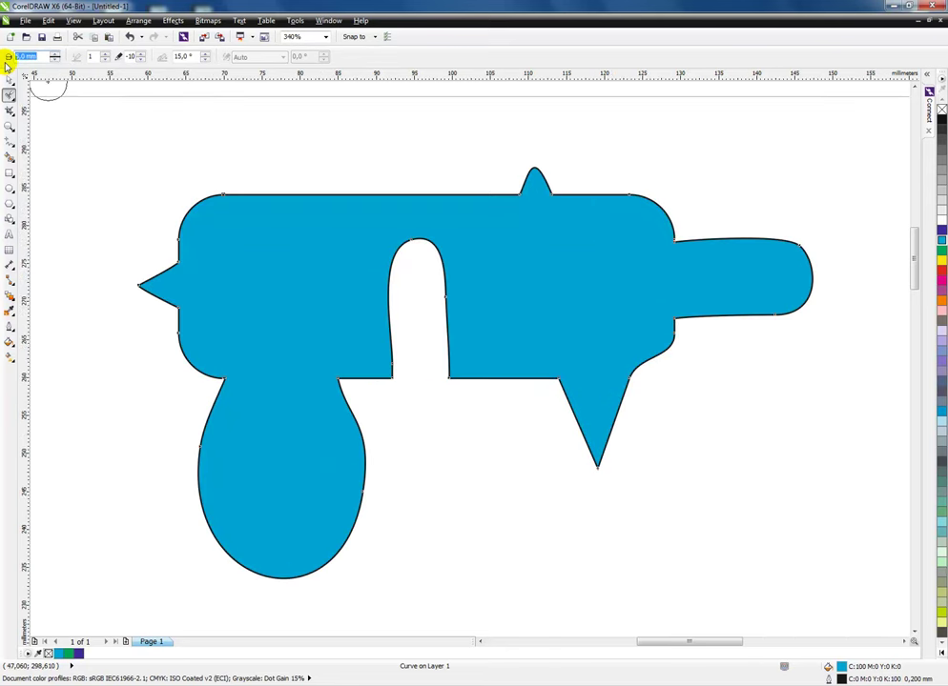
text(10)
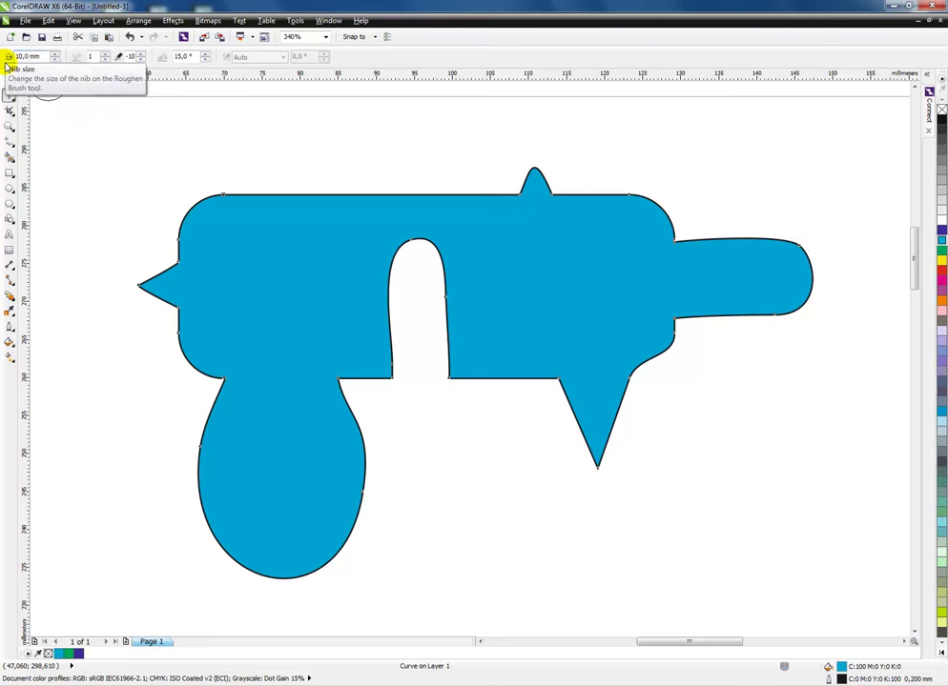
mouse_move(305, 232)
mouse_down()
mouse_move(312, 238)
mouse_move(255, 204)
mouse_move(272, 191)
mouse_up()
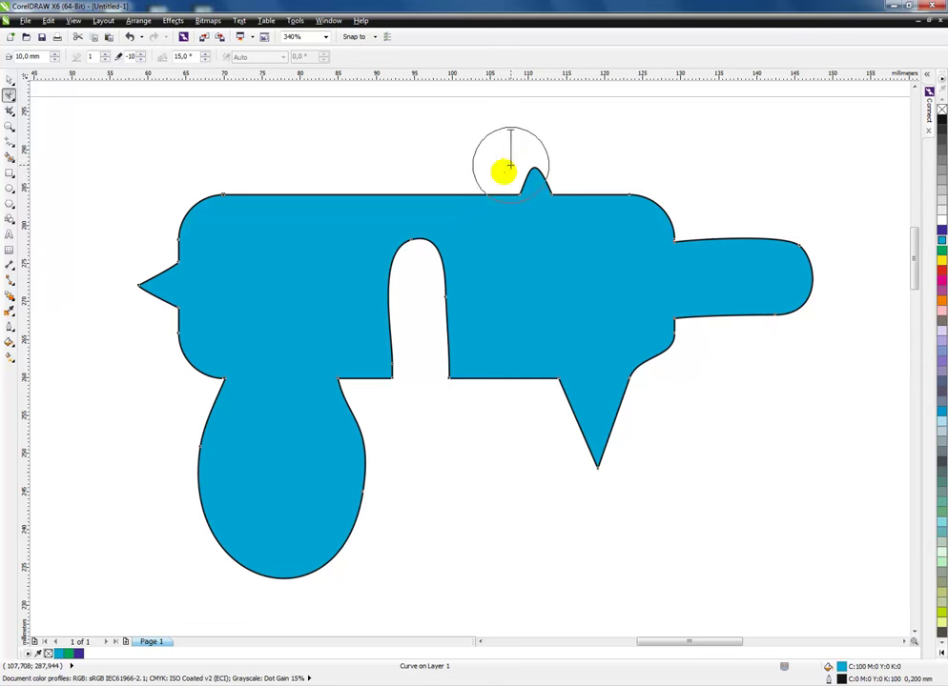
mouse_move(341, 179)
mouse_down()
mouse_move(315, 191)
mouse_move(320, 179)
mouse_move(330, 195)
mouse_move(190, 205)
mouse_move(157, 251)
mouse_up()
mouse_move(277, 224)
mouse_down()
mouse_move(377, 198)
mouse_move(656, 256)
mouse_move(541, 423)
mouse_up()
mouse_move(662, 394)
mouse_down()
mouse_move(771, 225)
mouse_move(486, 195)
mouse_move(377, 190)
mouse_move(295, 203)
mouse_move(322, 184)
mouse_move(283, 194)
mouse_up()
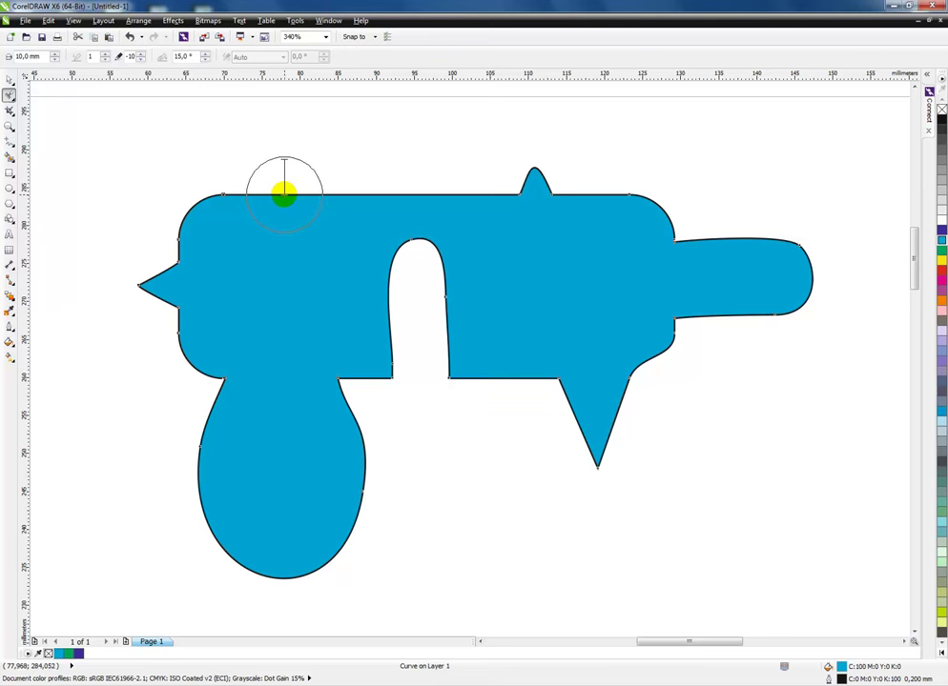
drag(283, 194, 209, 87)
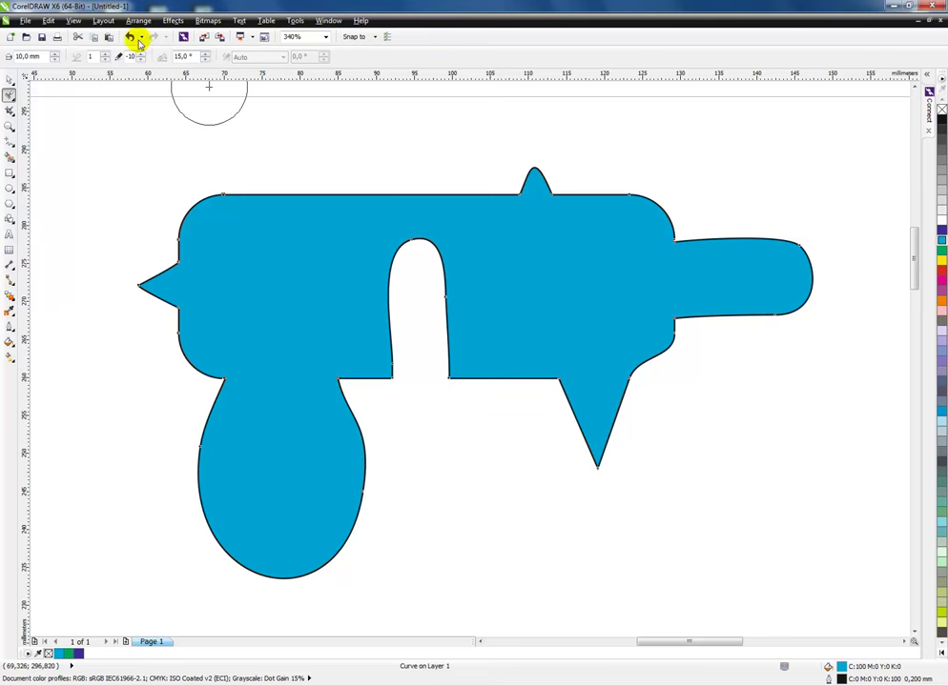
Set the brush dryout to 0 and tilt to 45°, and roughen the bubble's top edge from its left corner to the small peak
click(133, 56)
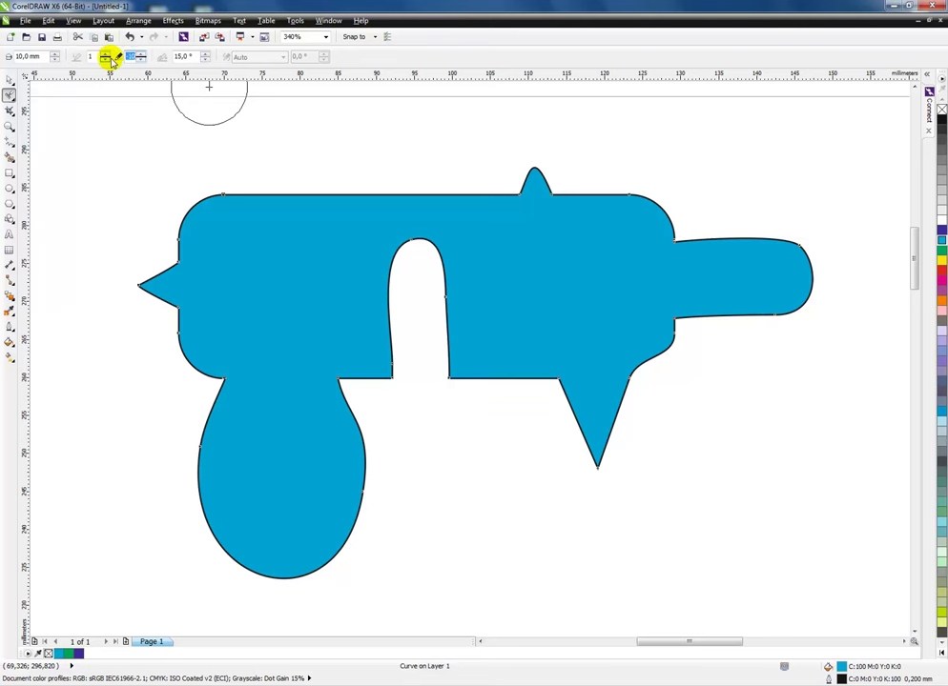
drag(277, 193, 270, 196)
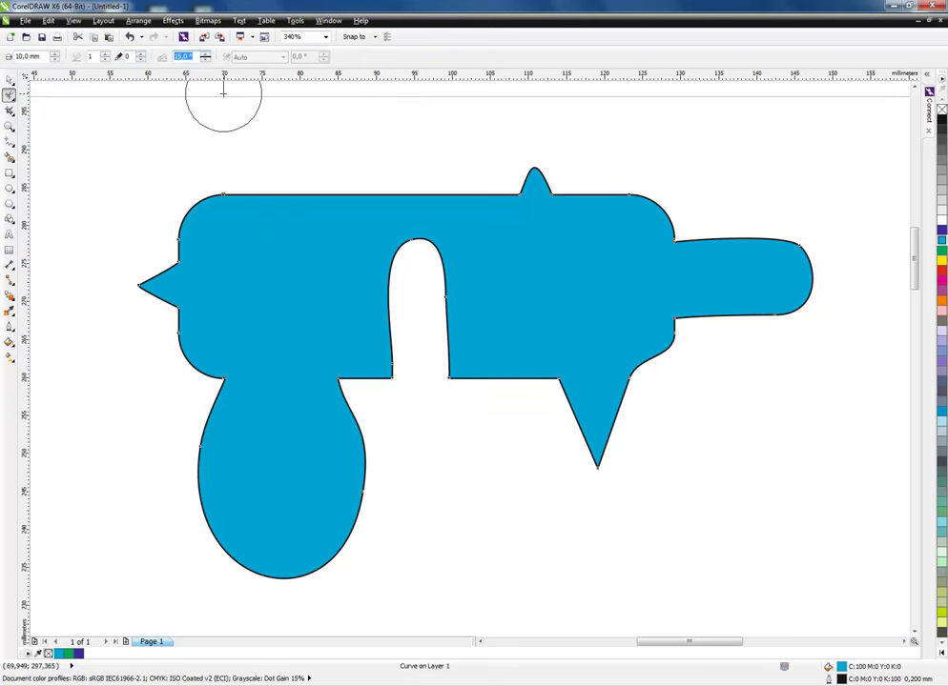
click(277, 196)
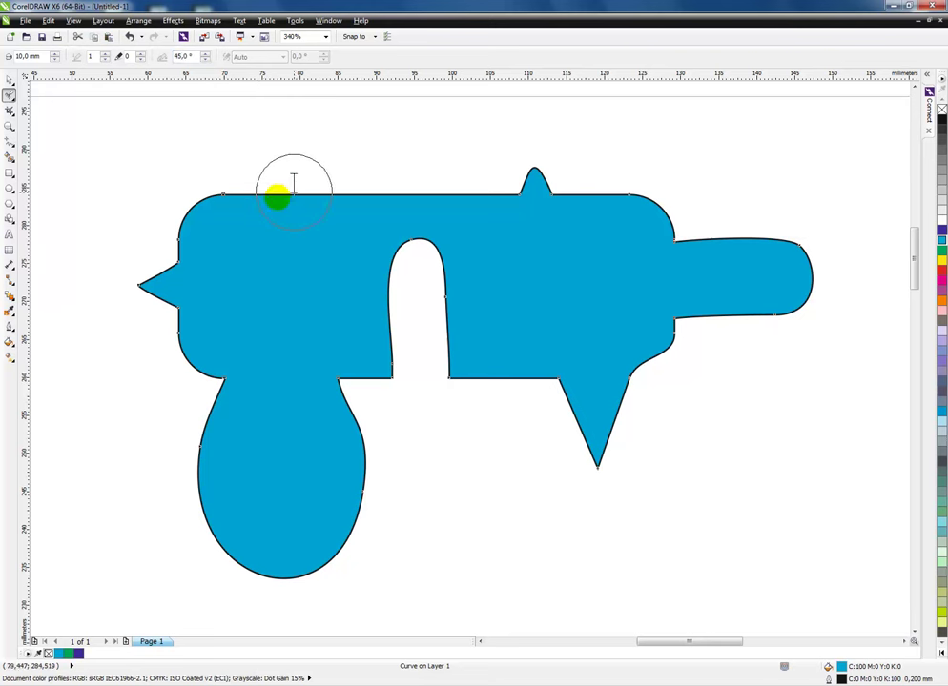
click(233, 193)
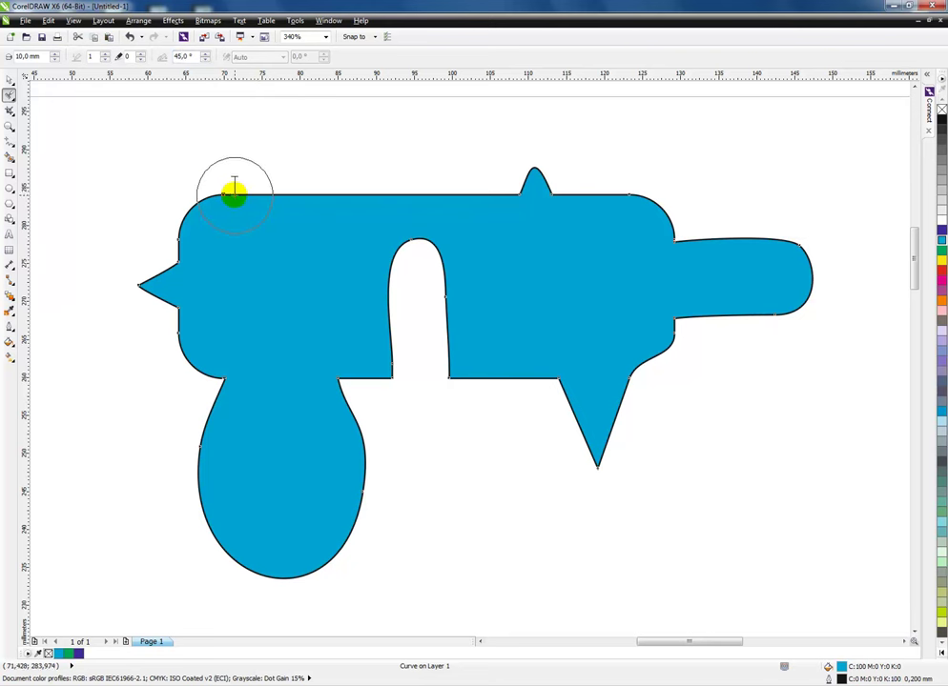
drag(239, 190, 522, 192)
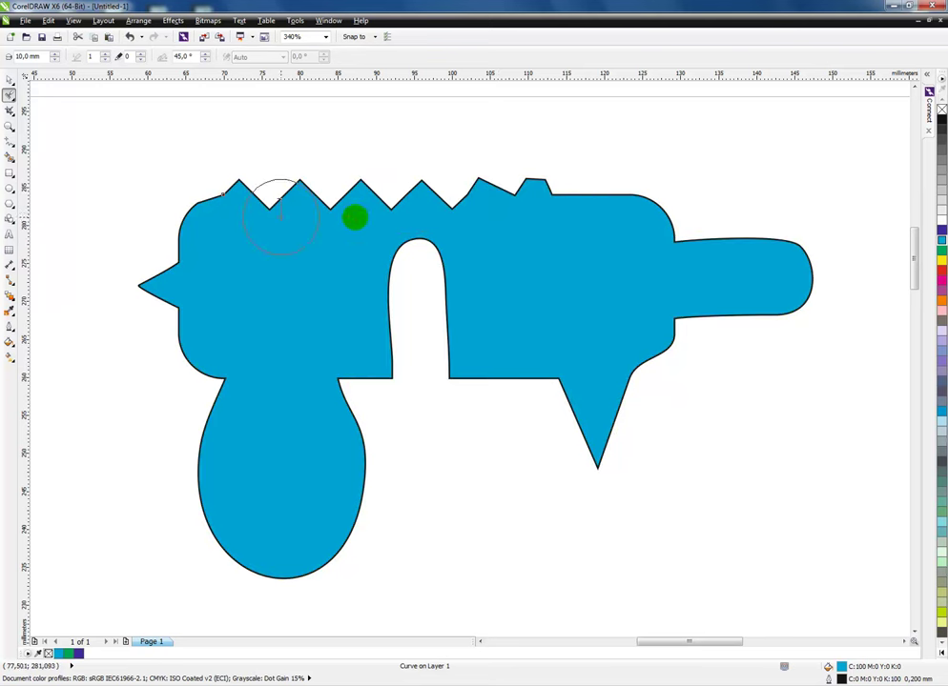
With dryout -10 and nib size 5 mm, roughen the bubble's upper right edge, the arm's top and the bottom edge's right part
click(326, 194)
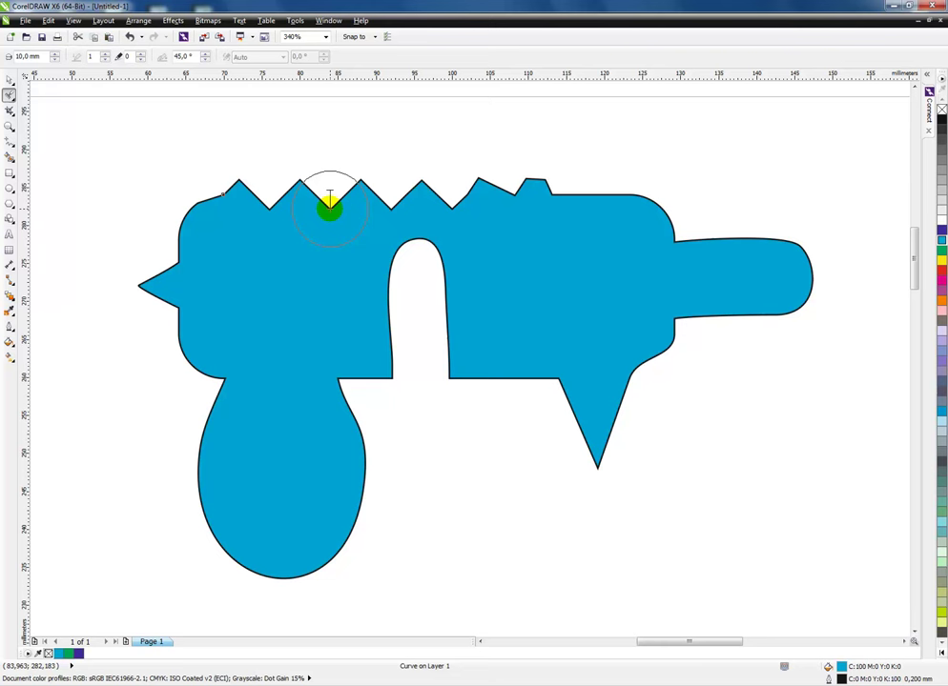
click(132, 56)
click(267, 175)
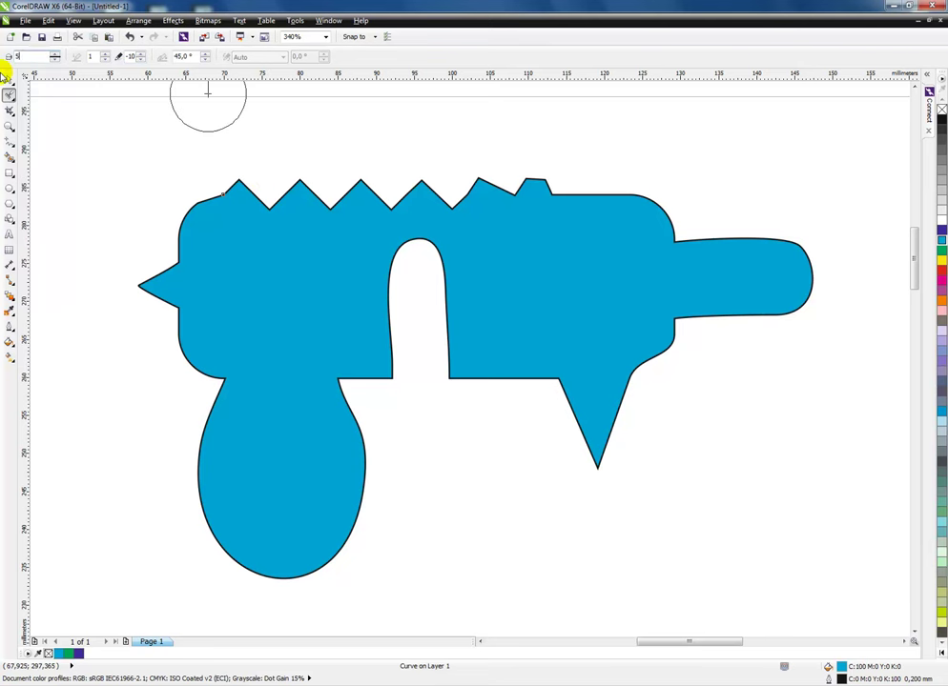
click(280, 199)
mouse_move(280, 199)
mouse_down()
mouse_move(344, 279)
mouse_move(382, 309)
mouse_move(507, 359)
mouse_up()
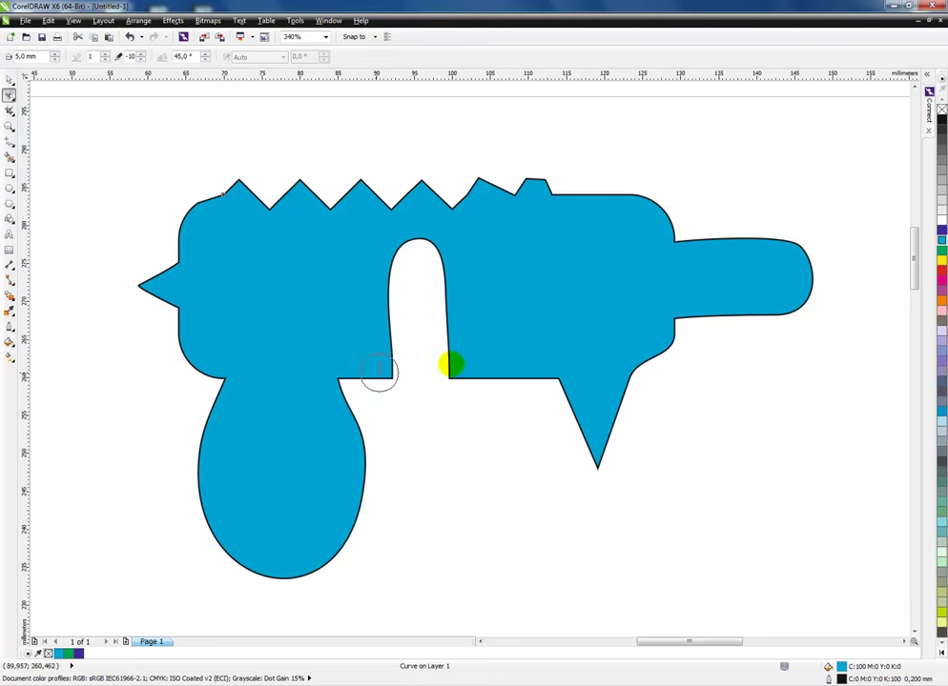
mouse_move(560, 191)
mouse_down()
mouse_move(655, 192)
mouse_move(691, 235)
mouse_move(801, 246)
mouse_up()
mouse_move(630, 396)
mouse_down()
mouse_move(473, 378)
mouse_move(527, 378)
mouse_up()
drag(594, 373, 613, 376)
click(10, 80)
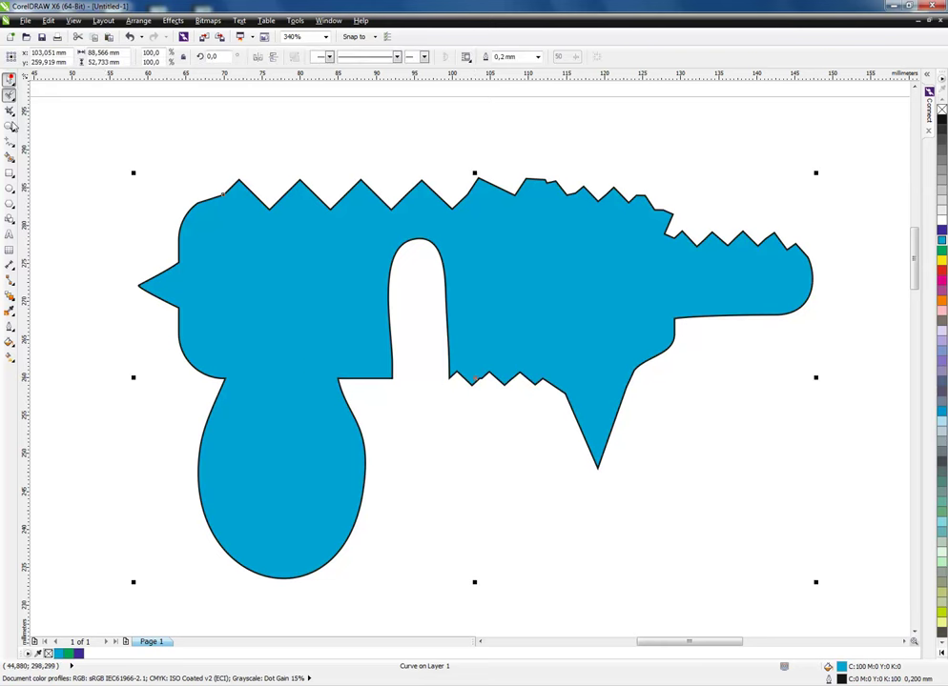
Move the bubble shape up about 23 mm and draw a cyan-filled rectangle about 83 by 15 mm below it
drag(517, 365, 522, 192)
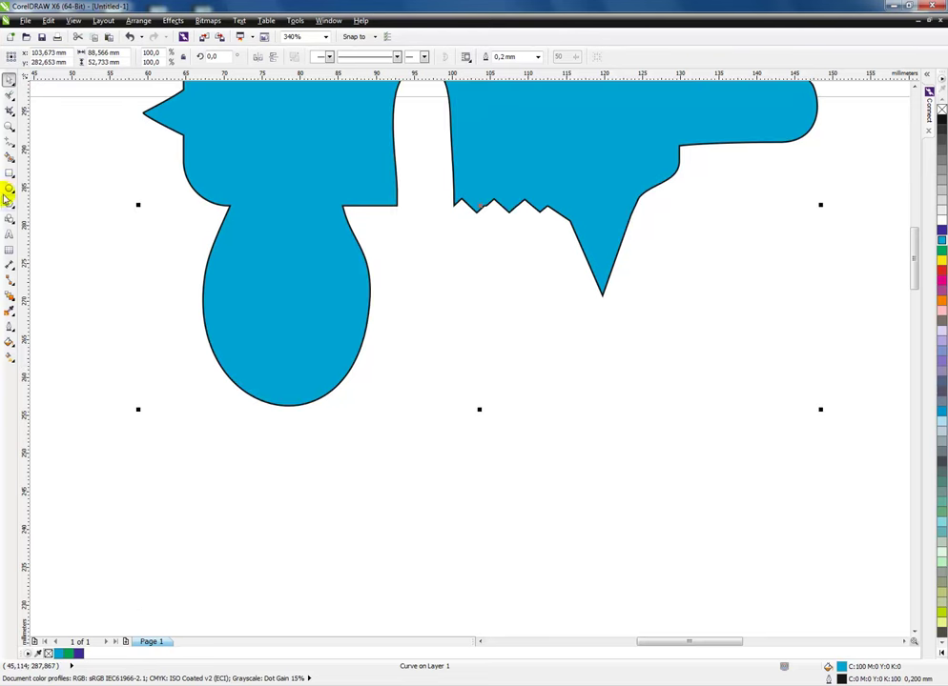
key(F6)
drag(175, 485, 806, 598)
click(913, 632)
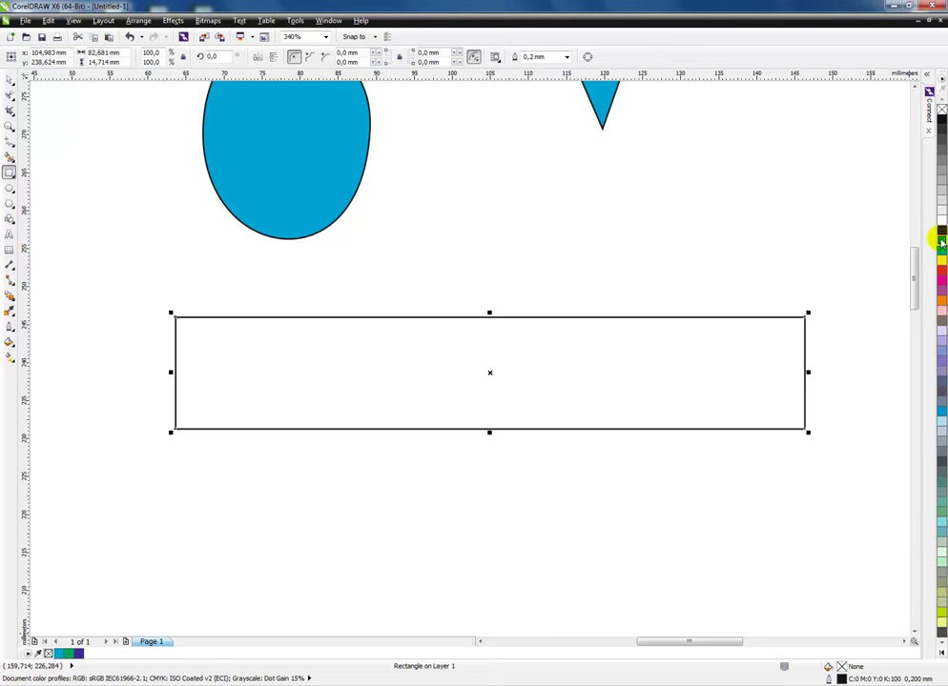
drag(606, 422, 608, 421)
drag(501, 372, 503, 426)
key(ctrl+z)
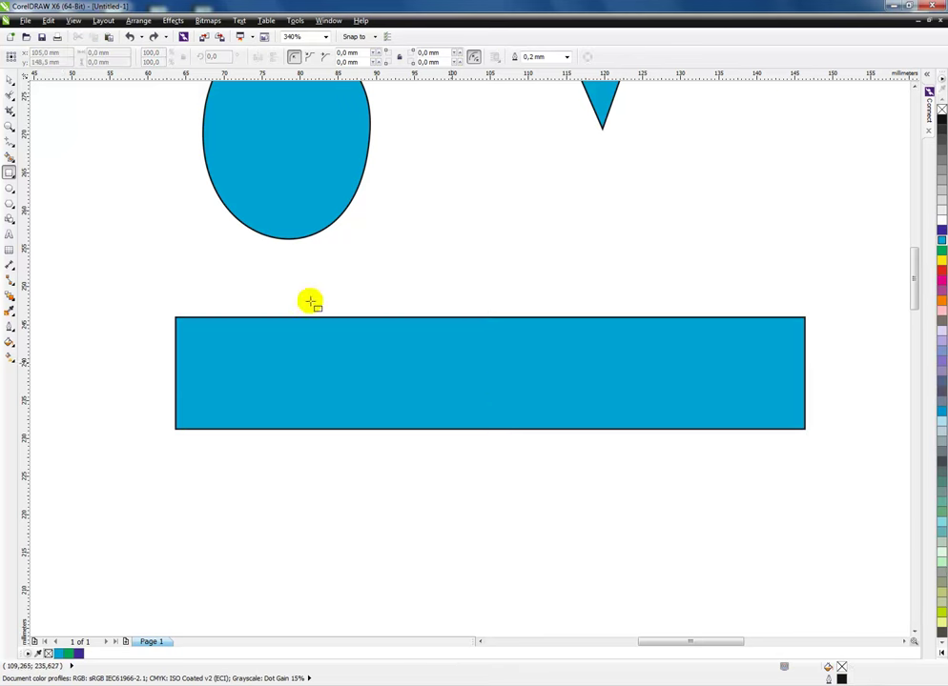
Set the Roughen Brush nib size to 10 mm and roughen the rectangle's entire top edge into teeth
click(11, 96)
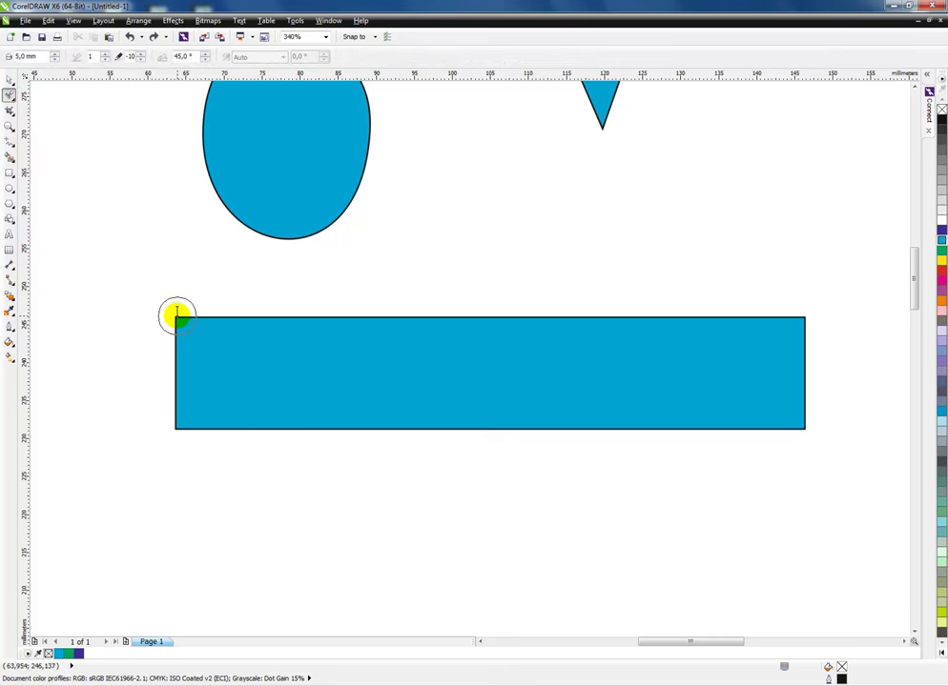
double_click(40, 57)
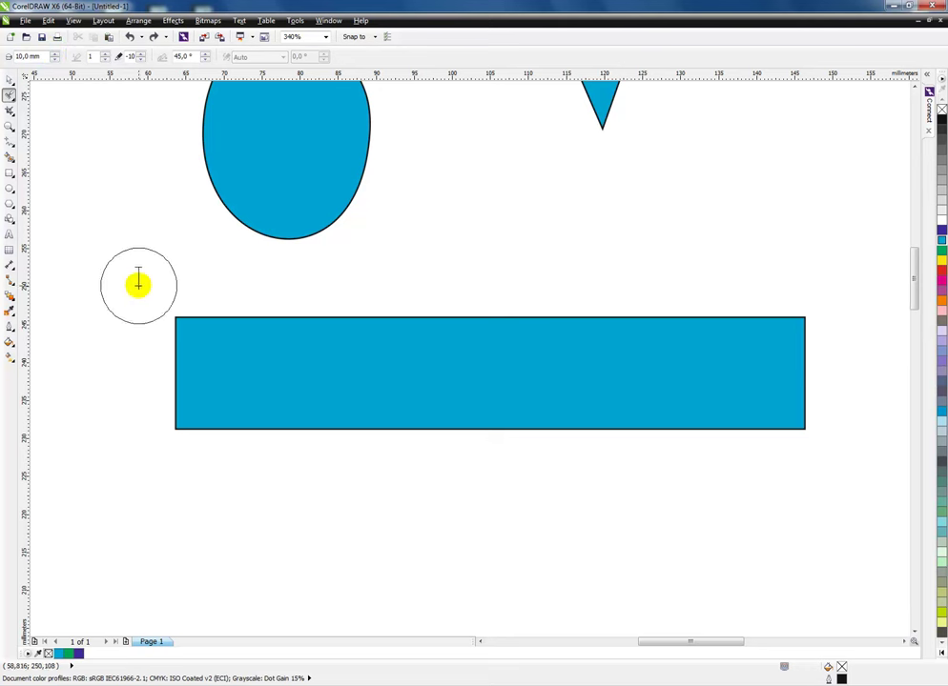
drag(177, 316, 806, 310)
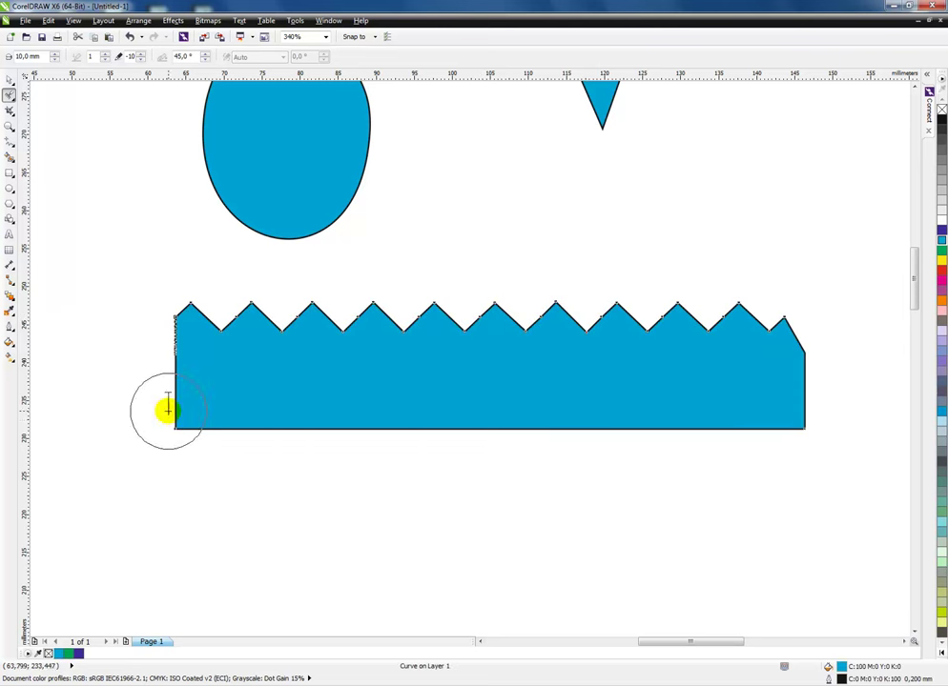
Set the brush dryout to 10 and roughen the rectangle's bottom edge from left to right
click(131, 57)
click(132, 58)
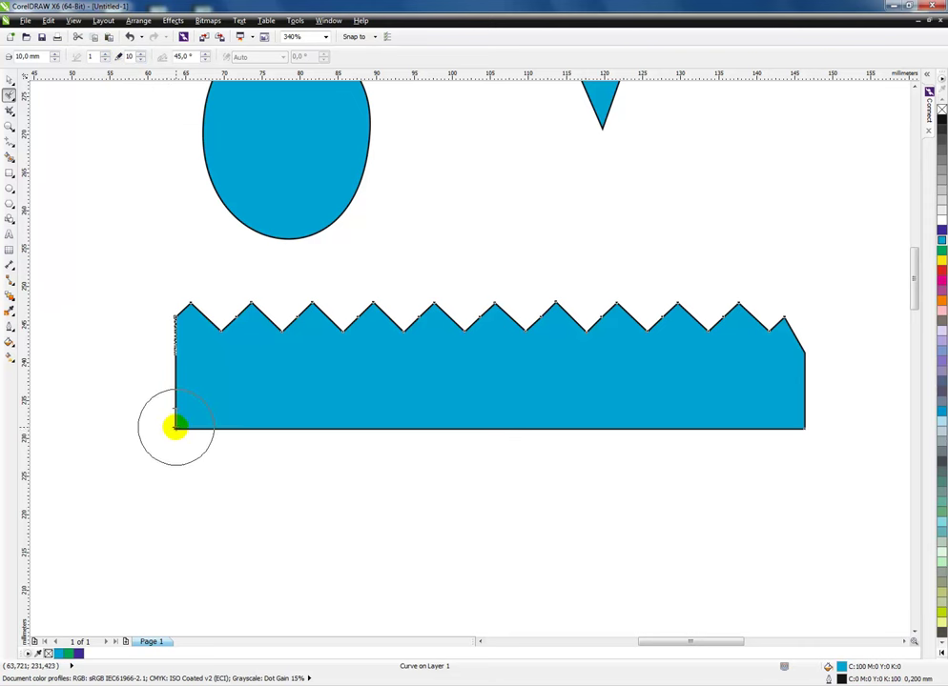
drag(174, 429, 772, 426)
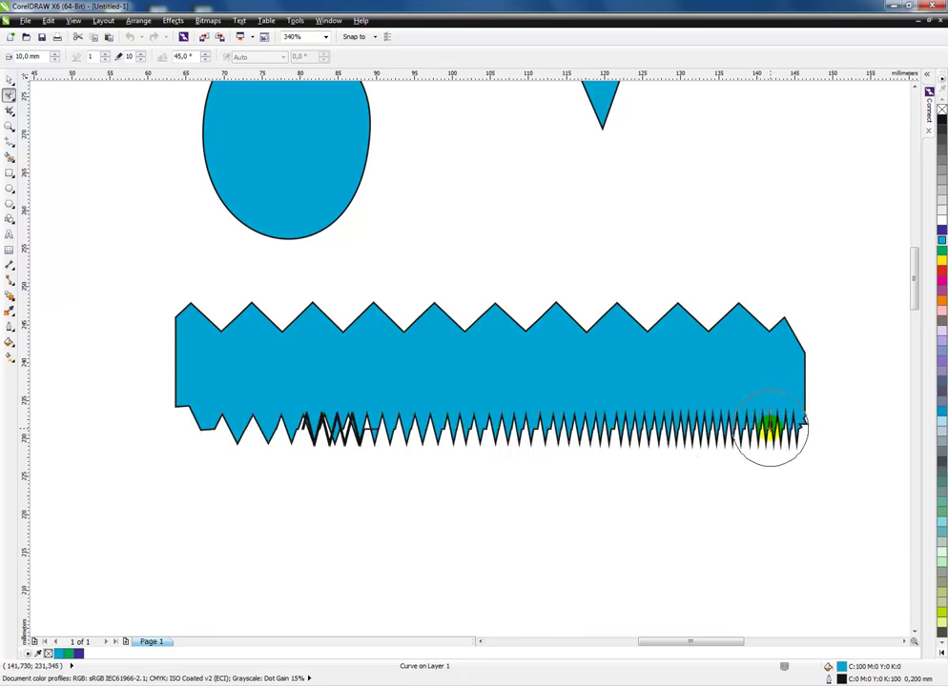
drag(272, 326, 769, 323)
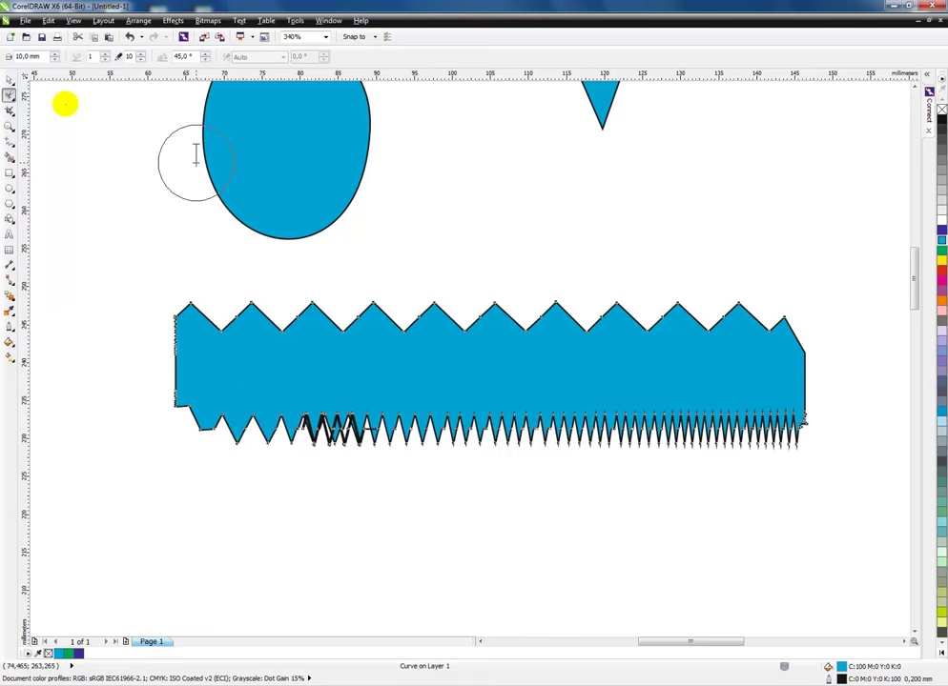
mouse_move(563, 315)
mouse_down()
mouse_move(782, 324)
mouse_move(783, 423)
mouse_move(798, 423)
mouse_up()
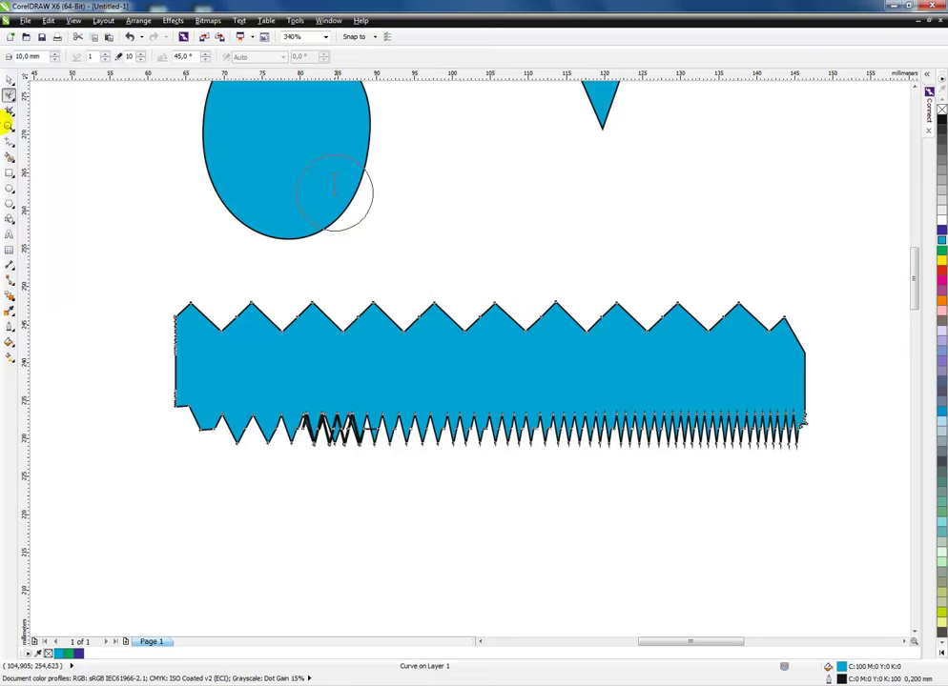
Replace the roughened rectangle with a new cyan-filled one about 68 by 15 mm
click(8, 84)
click(576, 181)
click(585, 340)
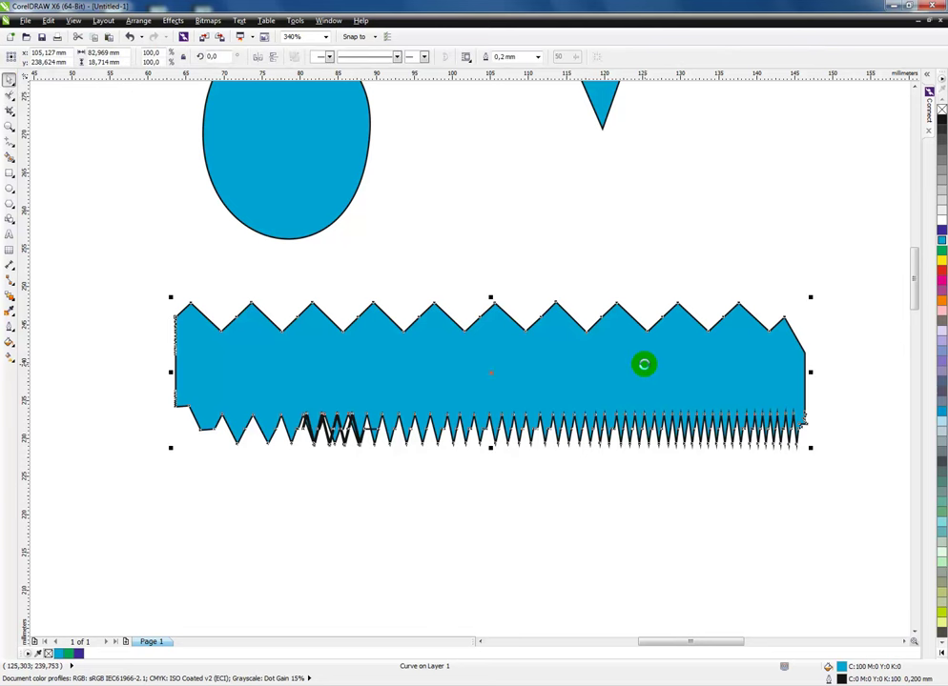
key(Delete)
click(8, 173)
drag(232, 363, 747, 480)
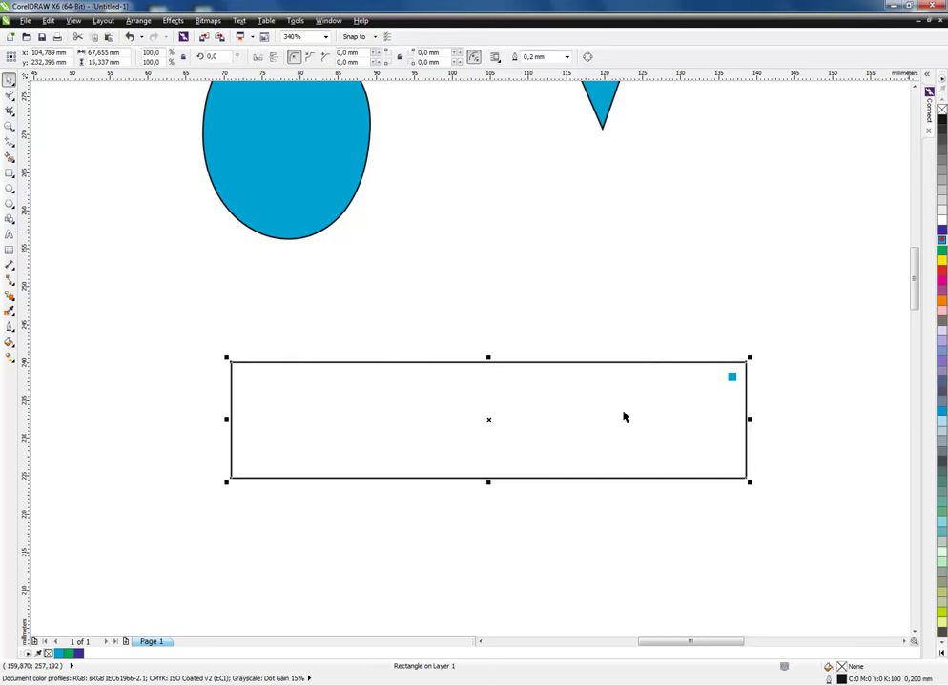
drag(624, 416, 631, 412)
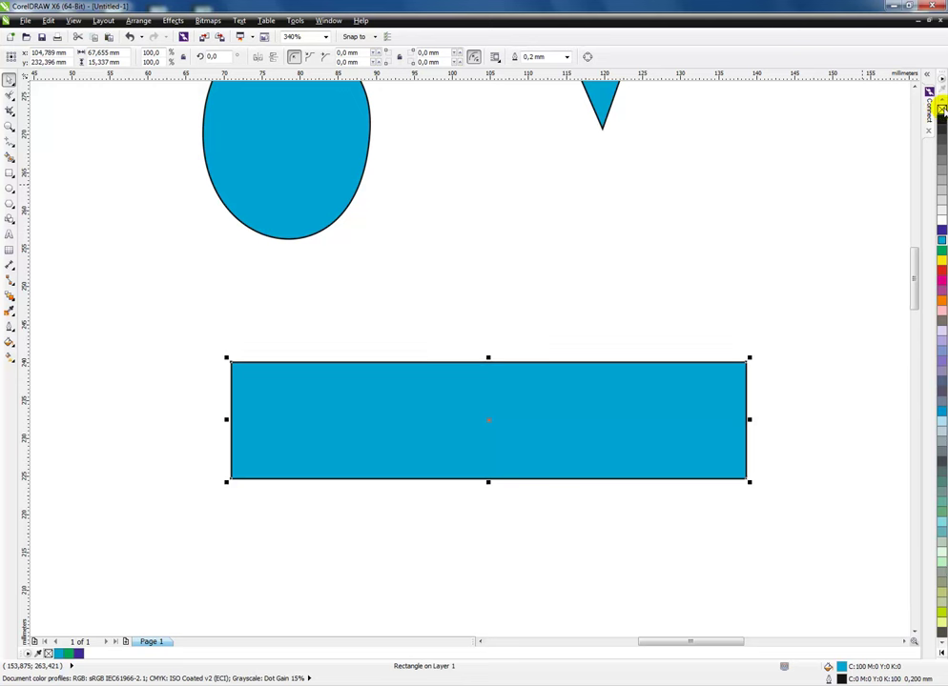
Convert the new rectangle to curves and roughen about 20 mm of its top edge from the left corner
click(588, 56)
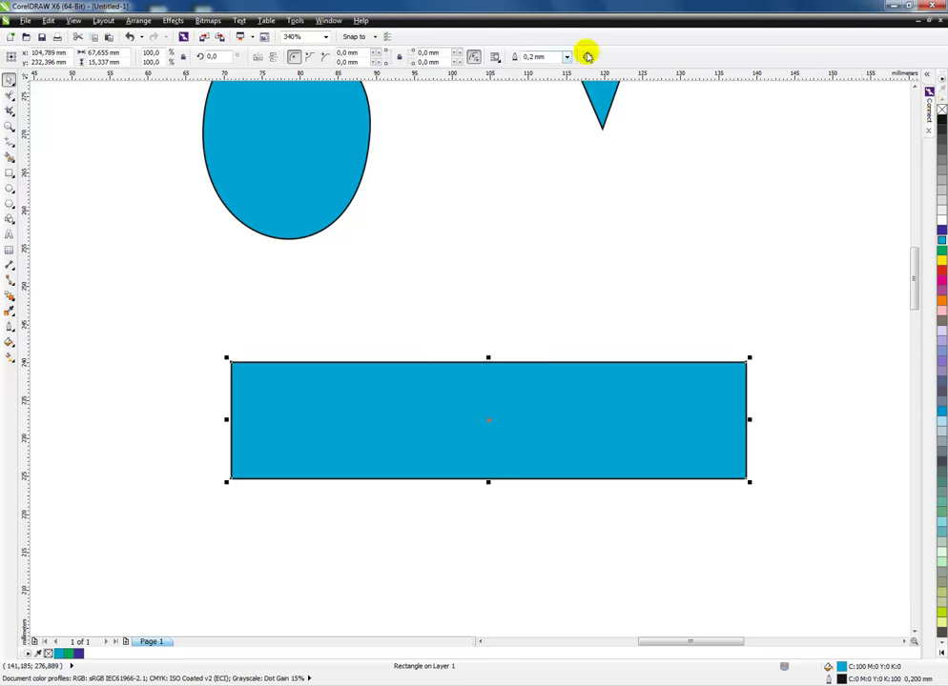
click(9, 94)
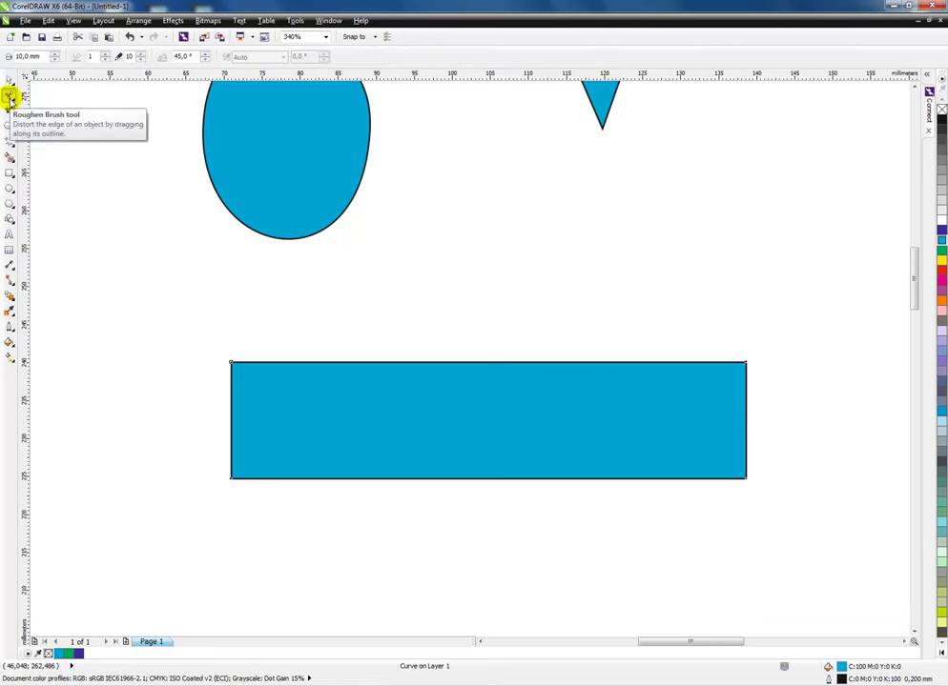
click(313, 217)
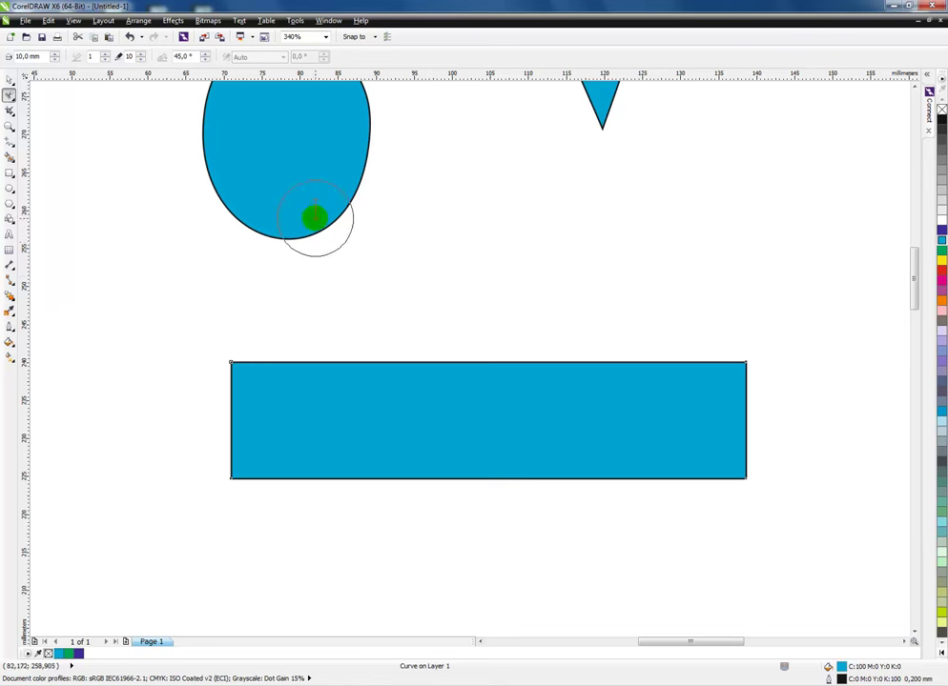
click(220, 127)
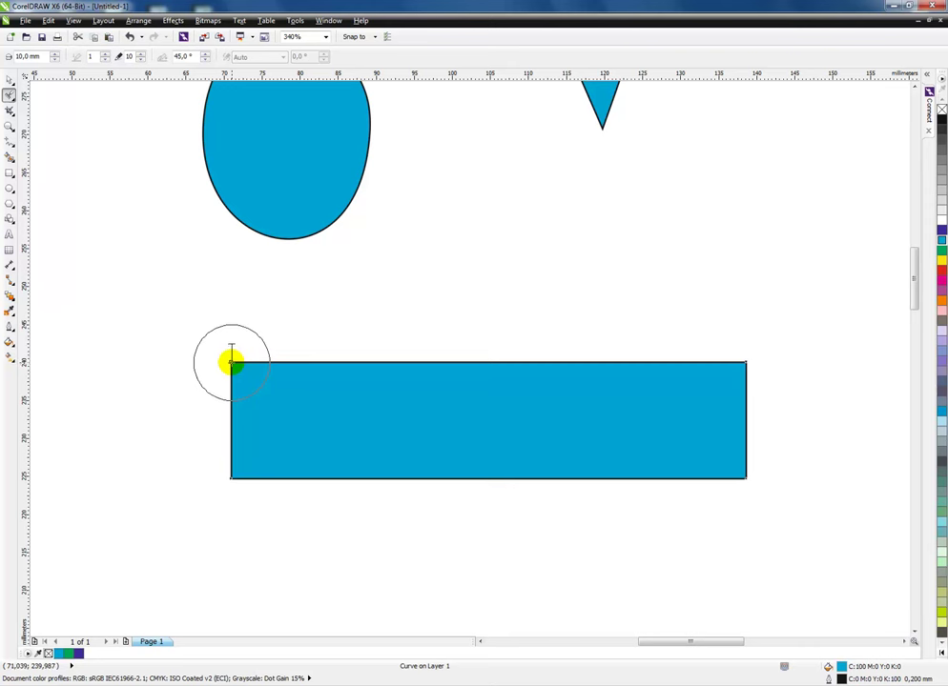
drag(232, 362, 382, 362)
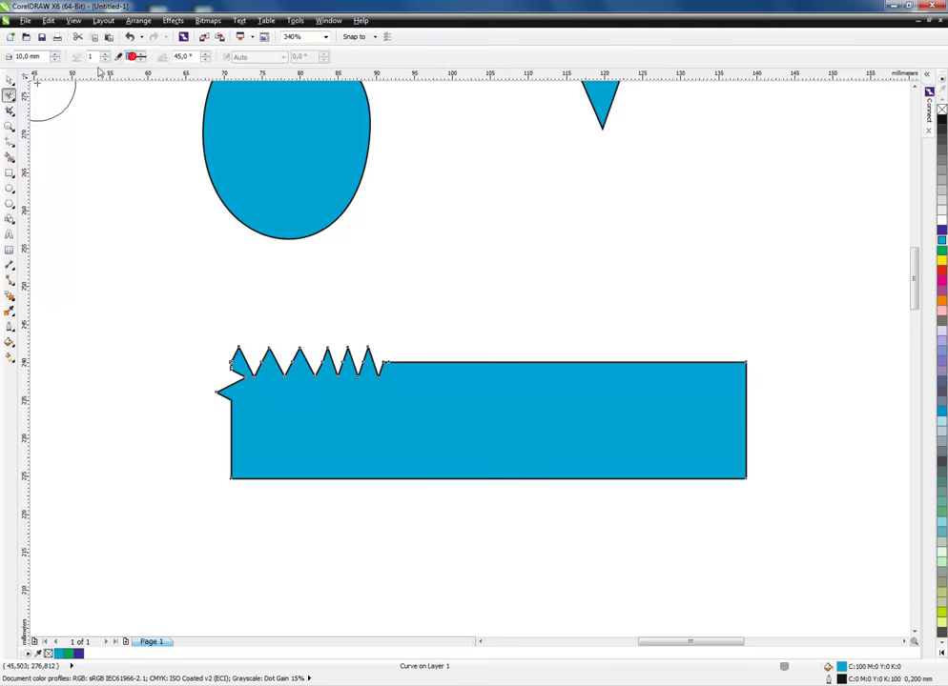
Roughen the middle of the rectangle's top edge with a 15° brush tilt and its right part with a 65° tilt
click(191, 56)
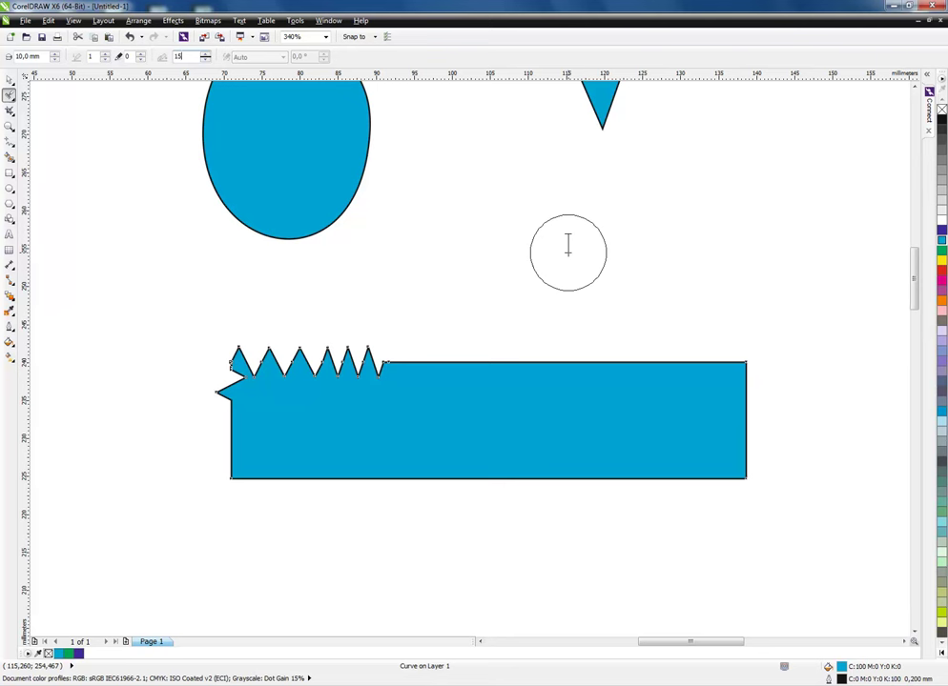
mouse_move(421, 364)
mouse_down()
mouse_move(409, 362)
mouse_move(529, 361)
mouse_up()
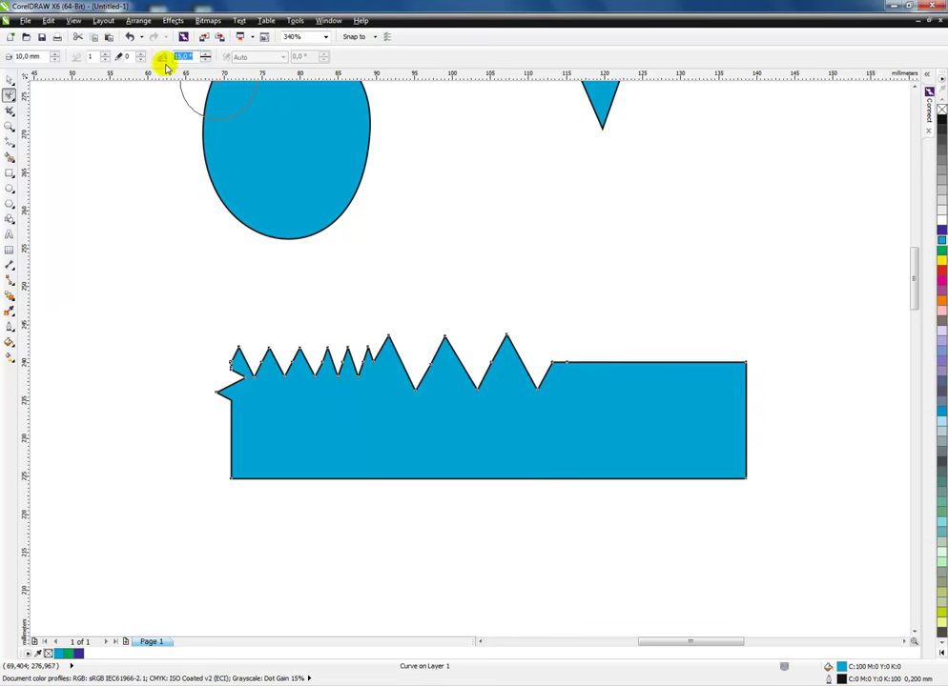
key(Return)
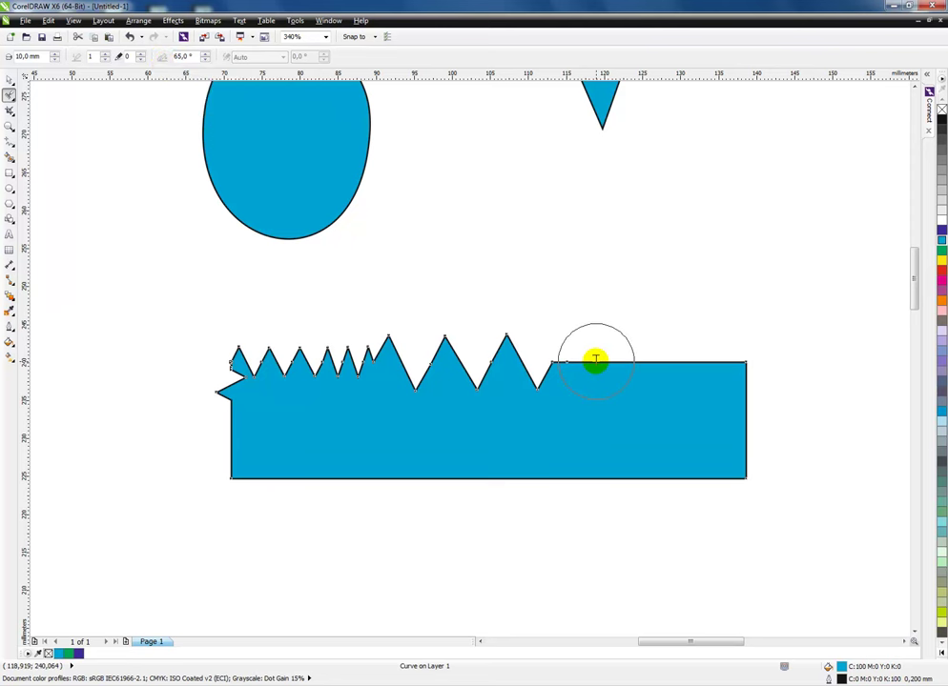
drag(597, 361, 711, 361)
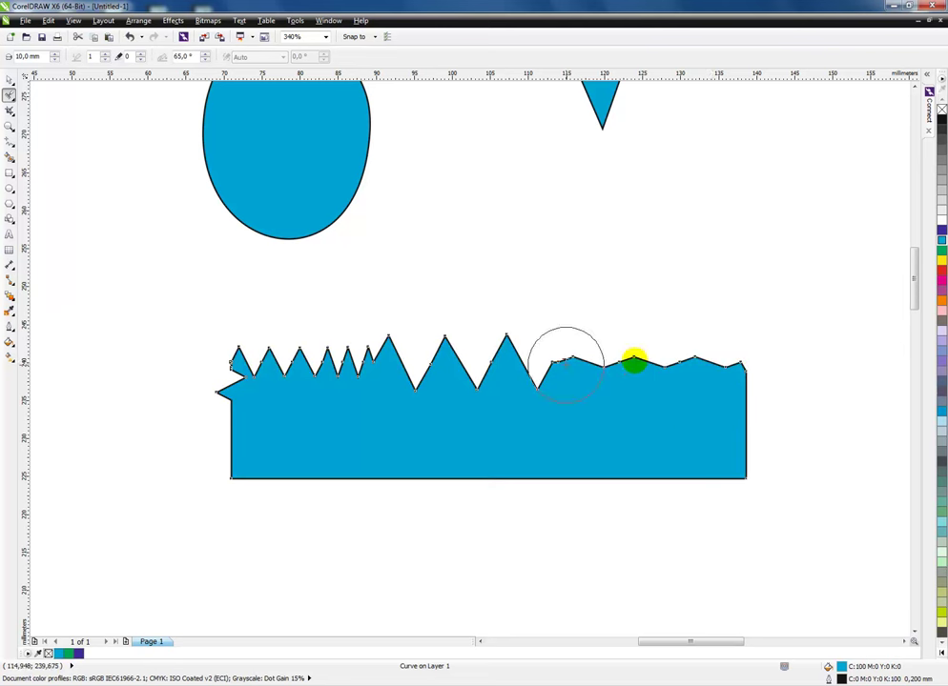
click(10, 81)
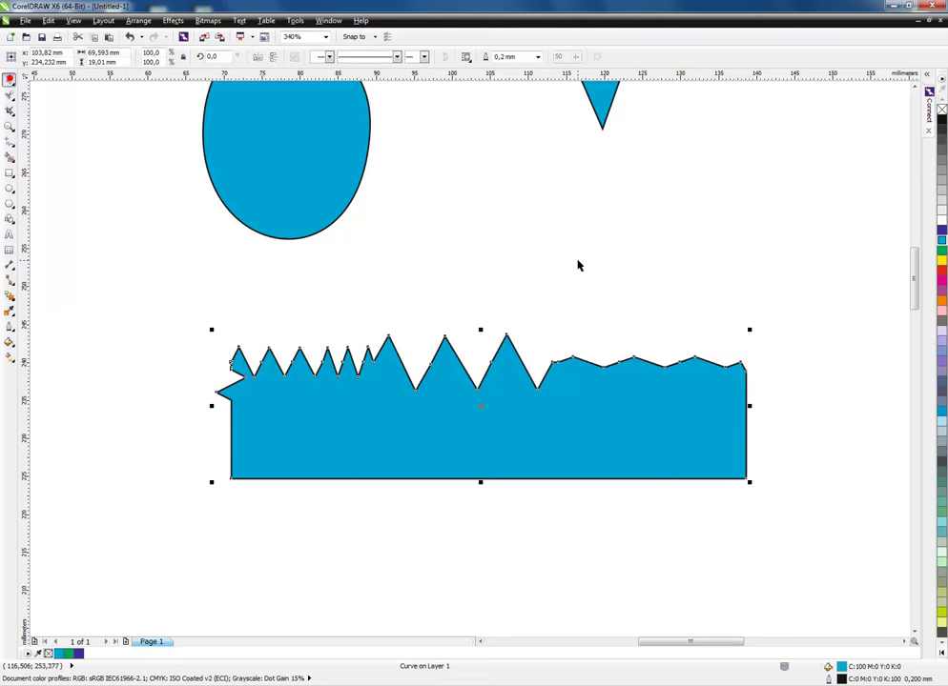
click(577, 263)
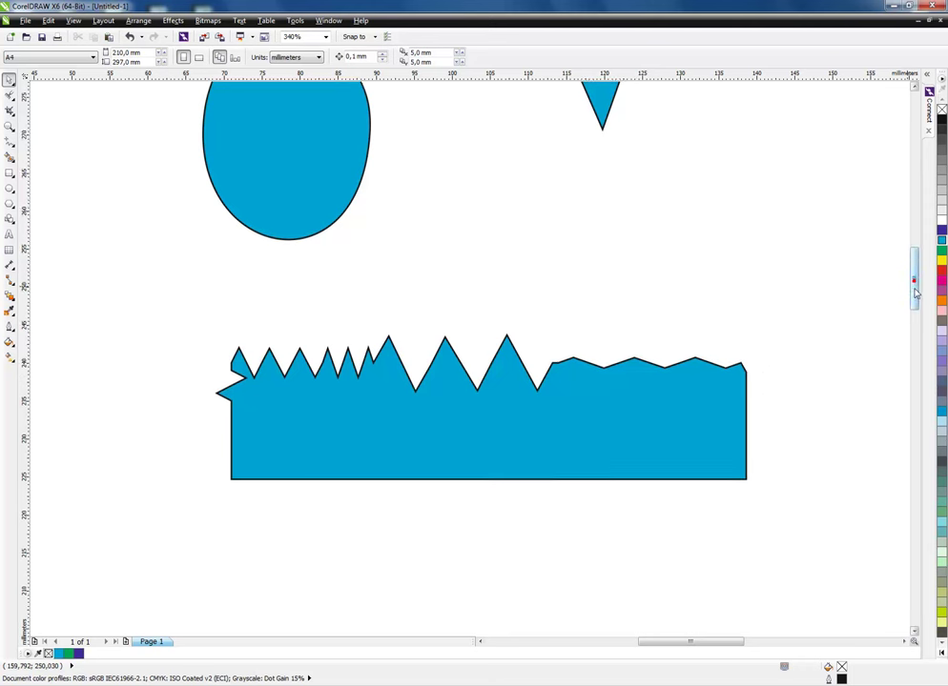
scroll(913, 286, down, 3)
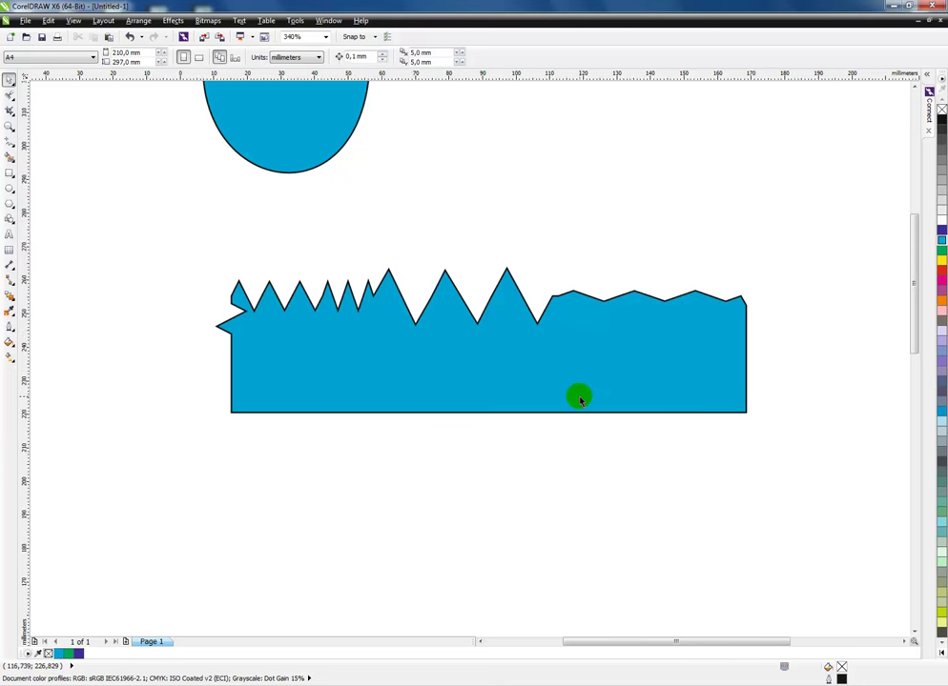
scroll(579, 398, down, 3)
drag(774, 448, 327, 110)
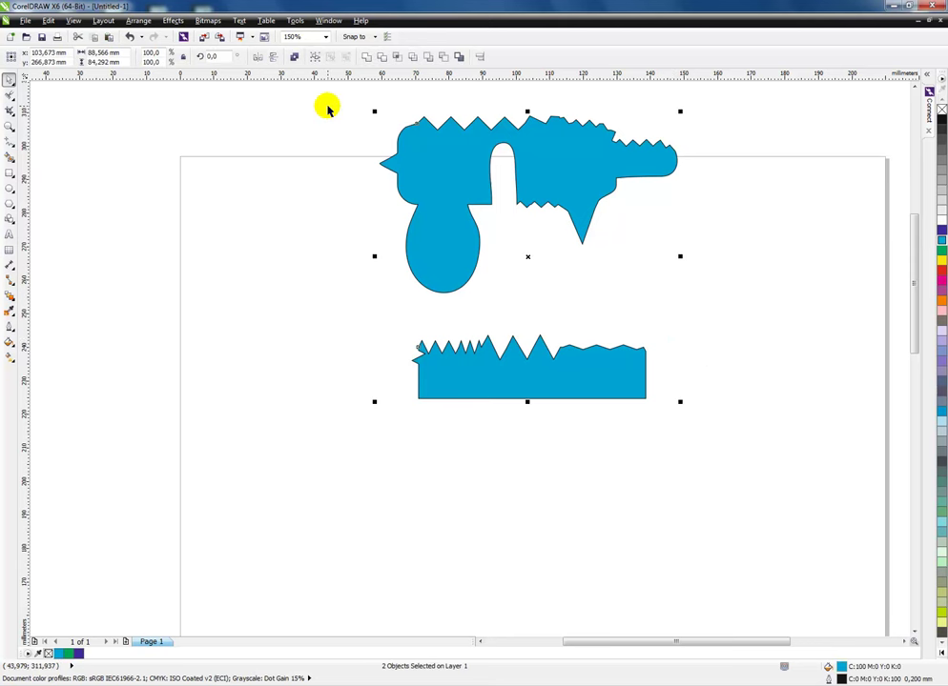
key(Delete)
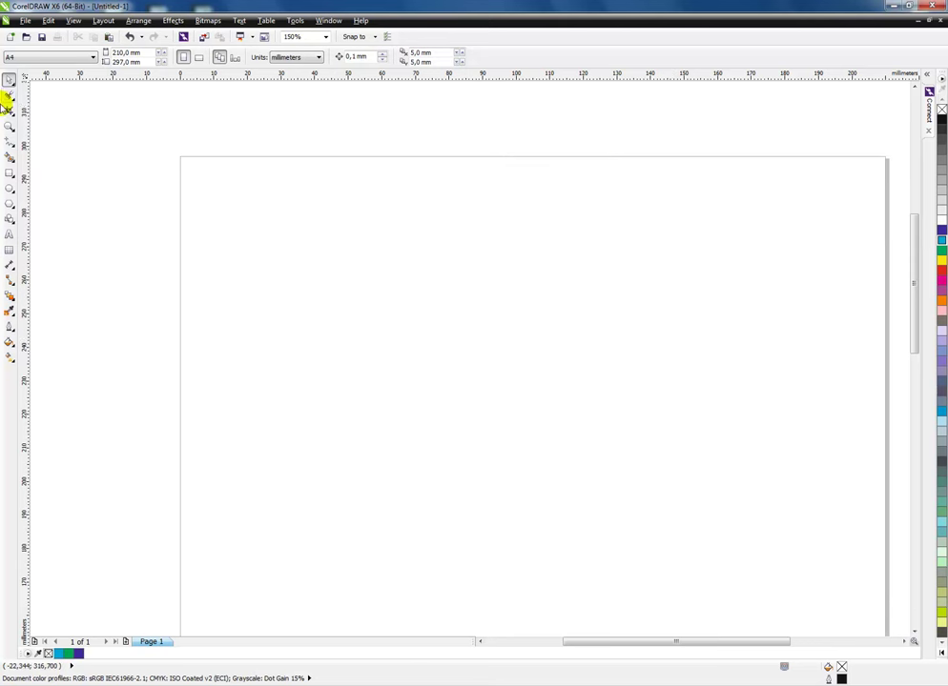
click(11, 95)
click(70, 133)
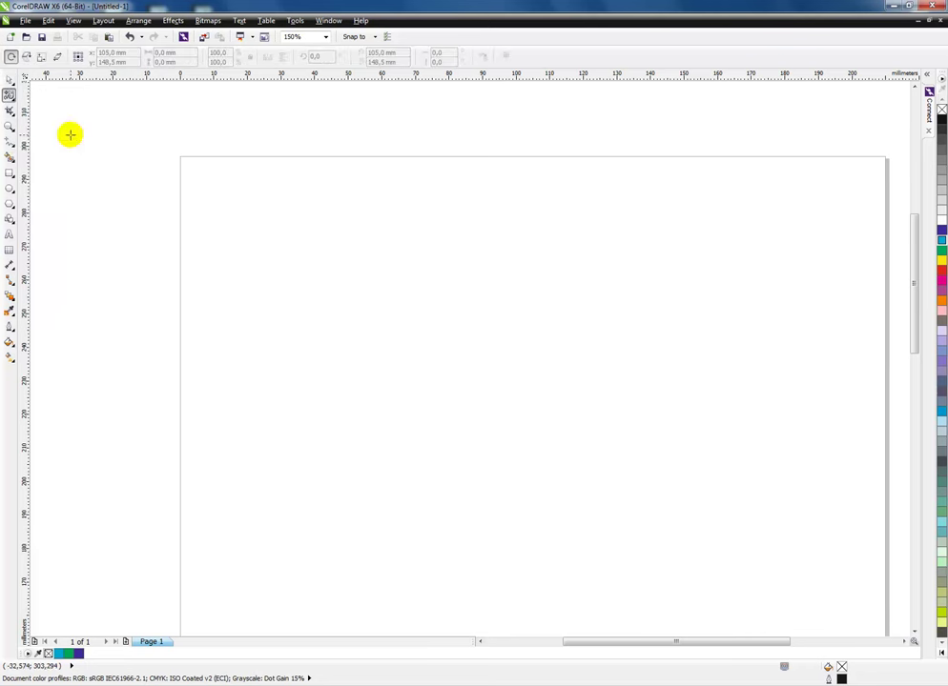
key(ctrl+z)
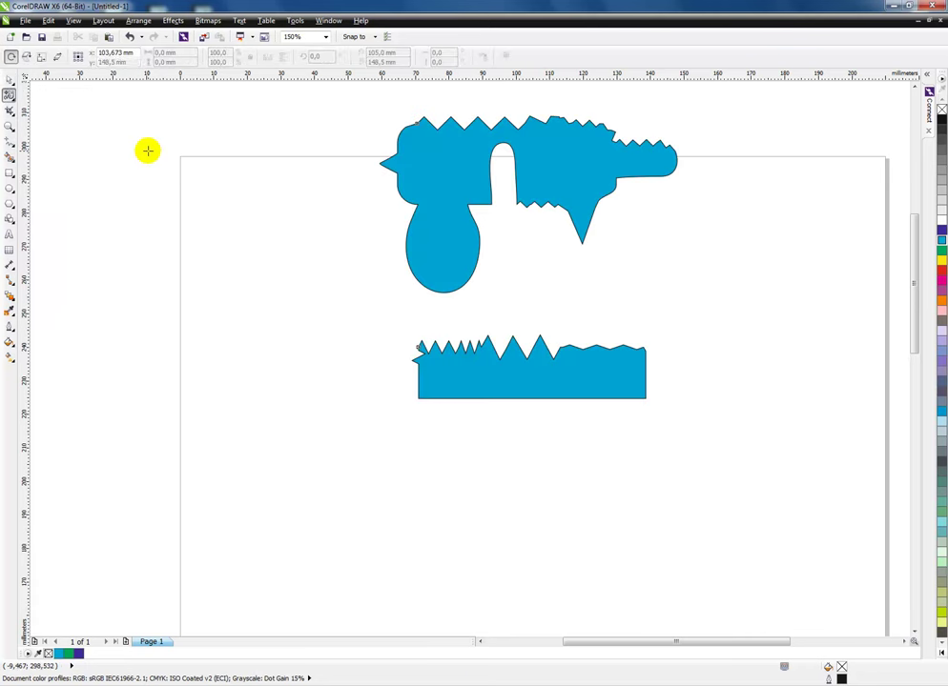
Try a free rotation of the two selected shapes with the Free Transform tool and undo it
drag(522, 374, 596, 382)
click(416, 346)
click(633, 385)
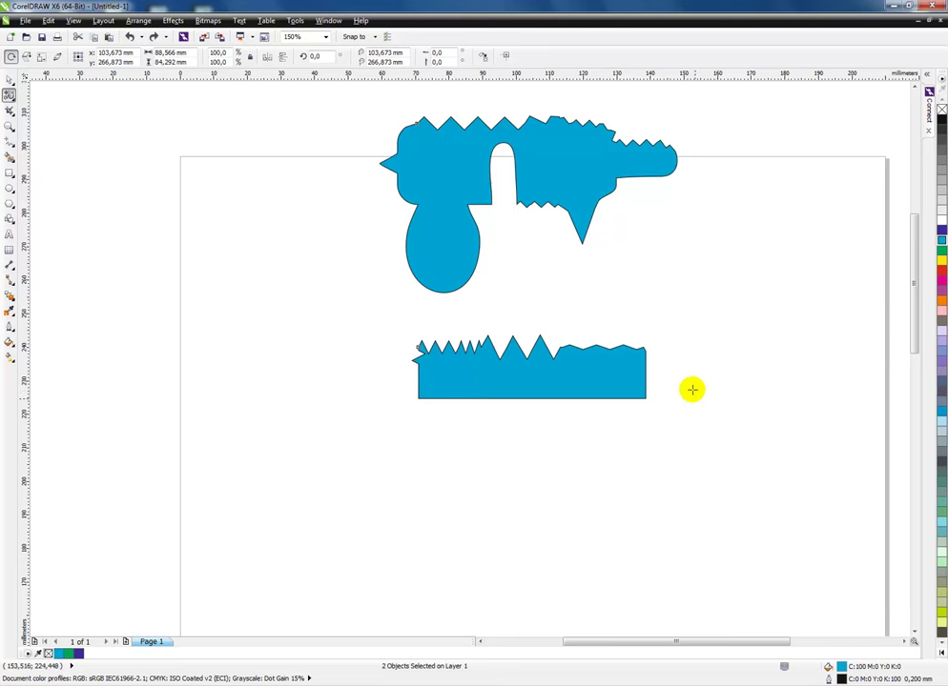
click(468, 371)
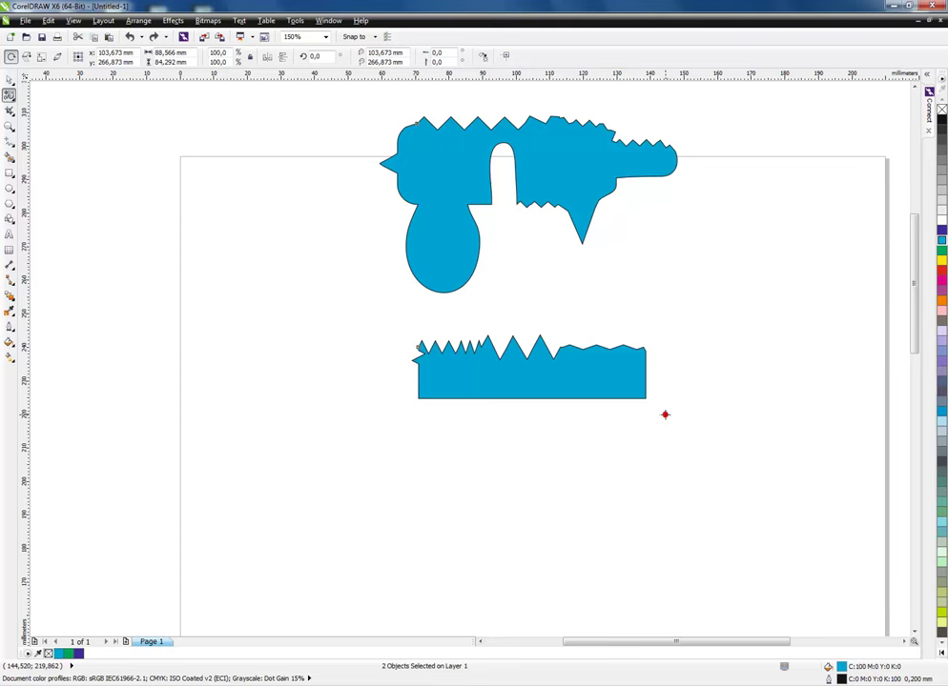
drag(664, 414, 705, 412)
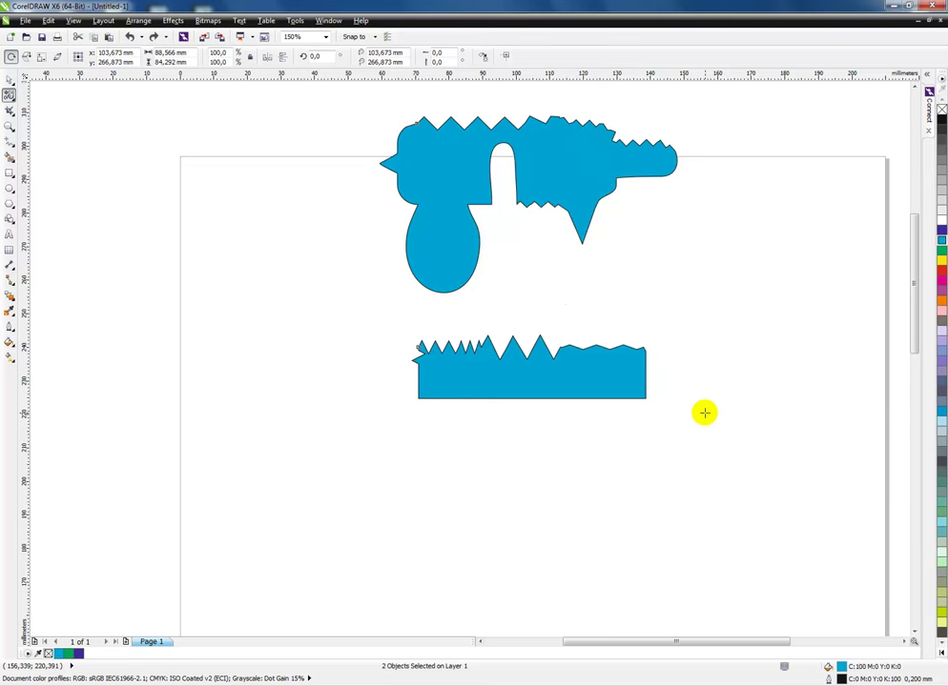
drag(469, 383, 569, 386)
key(ctrl+z)
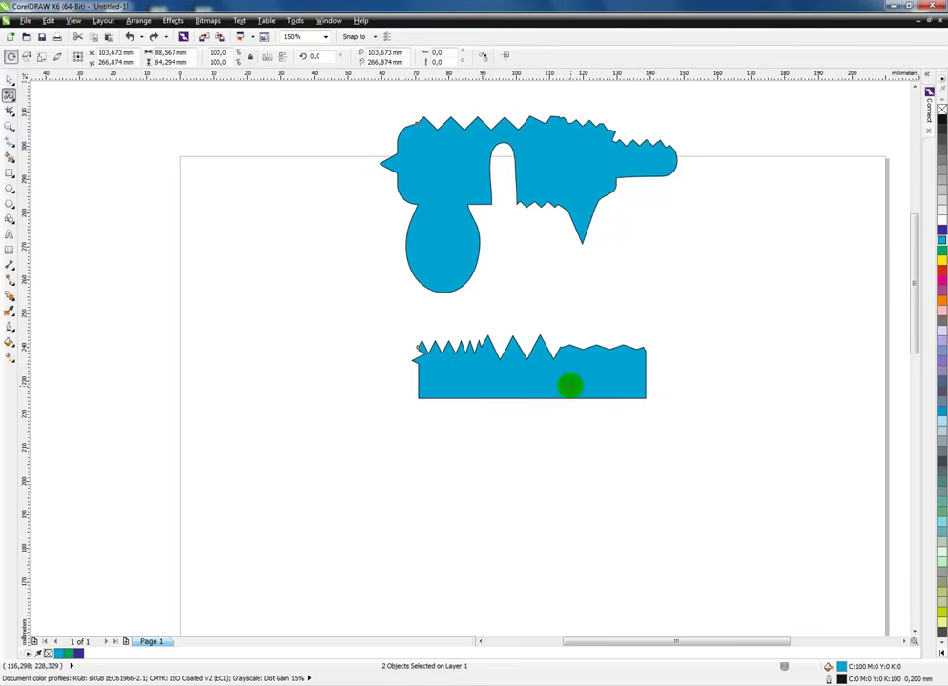
Activate the Smear tool and set its nib radius to 10 mm
click(8, 96)
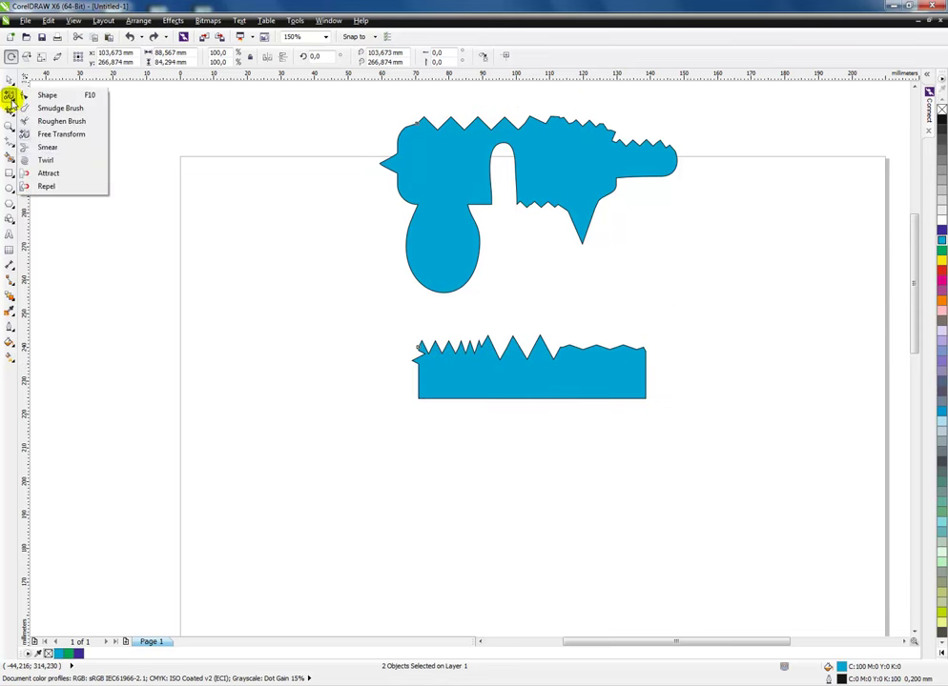
click(45, 151)
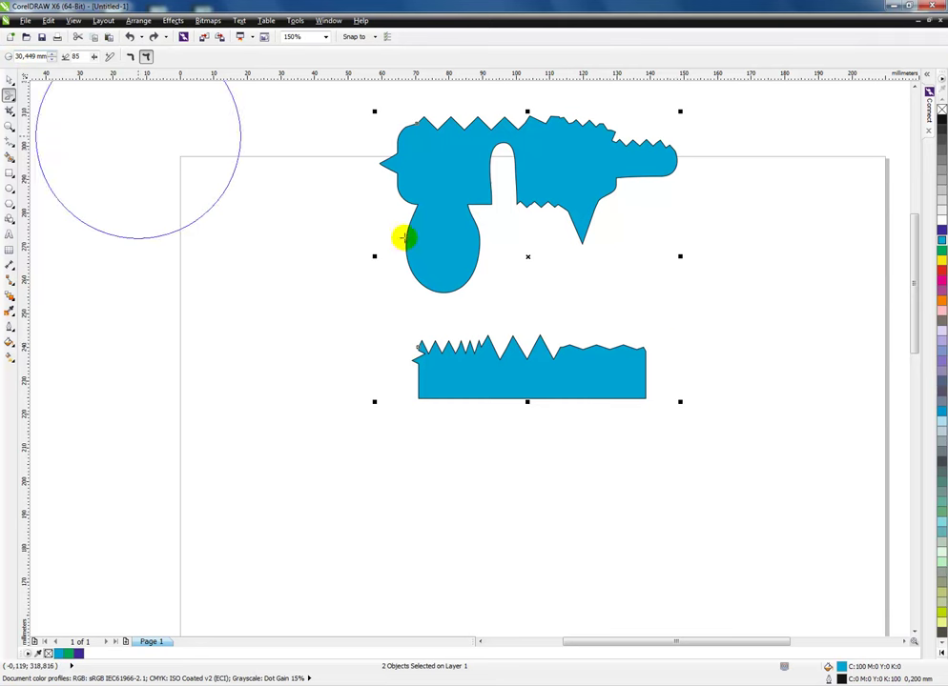
mouse_move(757, 275)
mouse_down()
mouse_move(716, 319)
mouse_move(730, 297)
mouse_move(721, 311)
mouse_up()
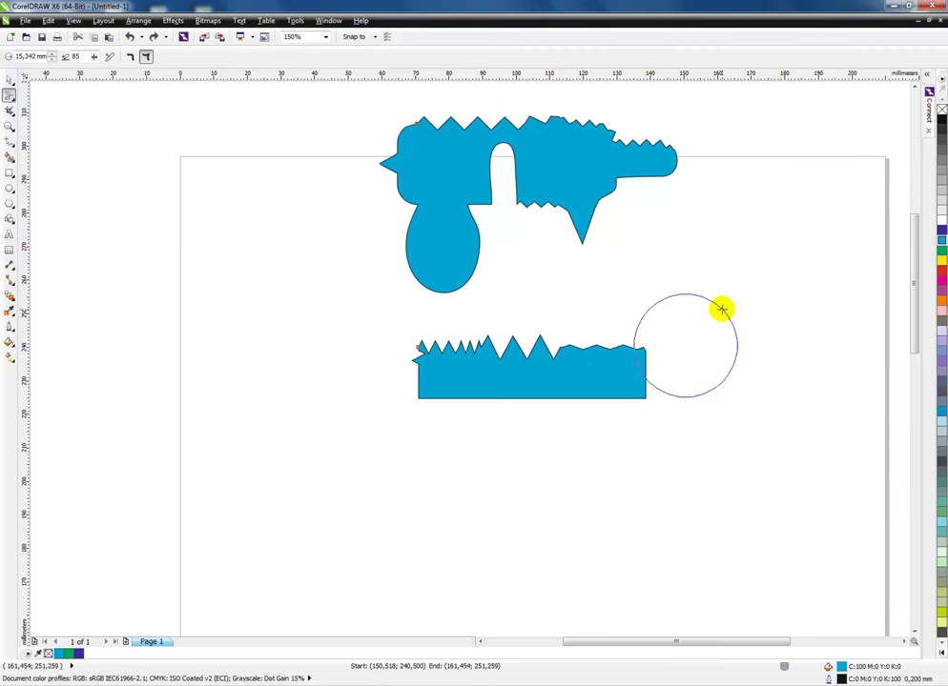
double_click(44, 56)
key(Return)
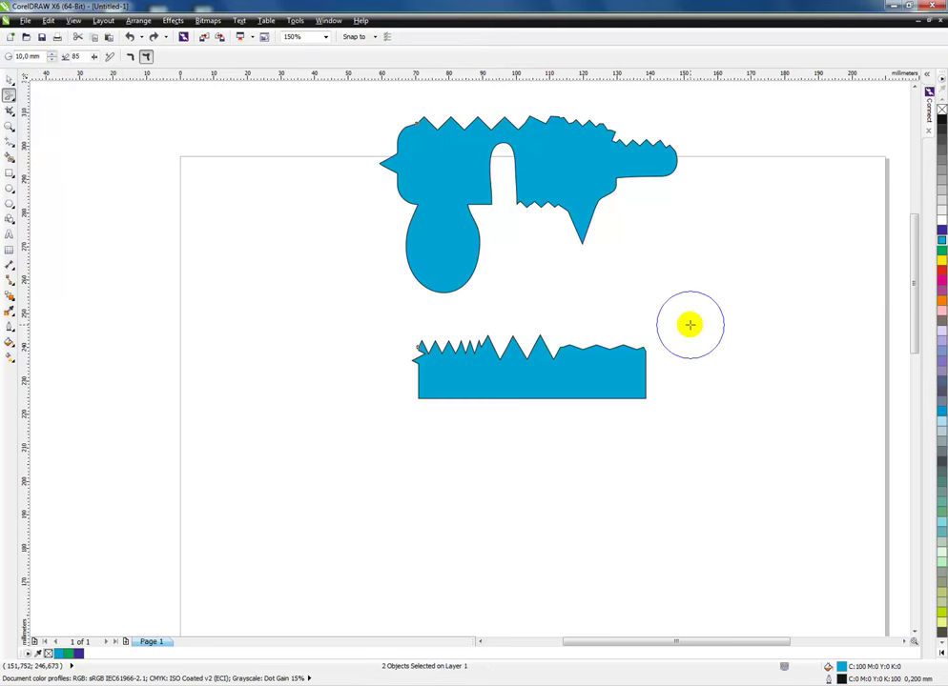
With pointy smear, pull the rectangle's top and bottom edges outward about 10 mm into spikes near its right end
key(F2)
drag(381, 310, 692, 429)
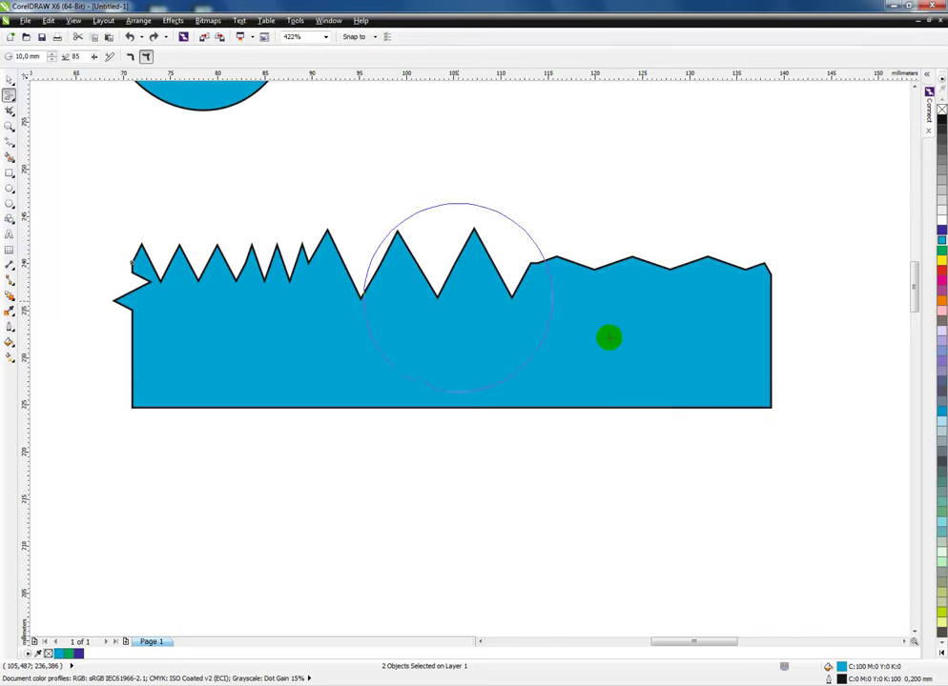
click(147, 57)
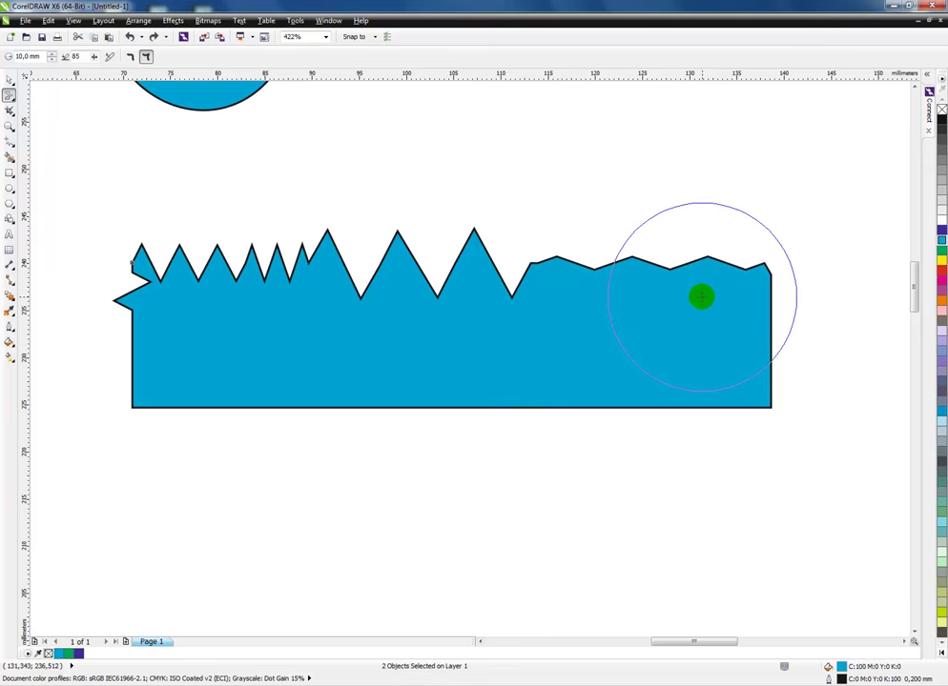
mouse_move(700, 298)
mouse_down()
mouse_move(692, 118)
mouse_move(681, 182)
mouse_up()
drag(698, 347, 704, 534)
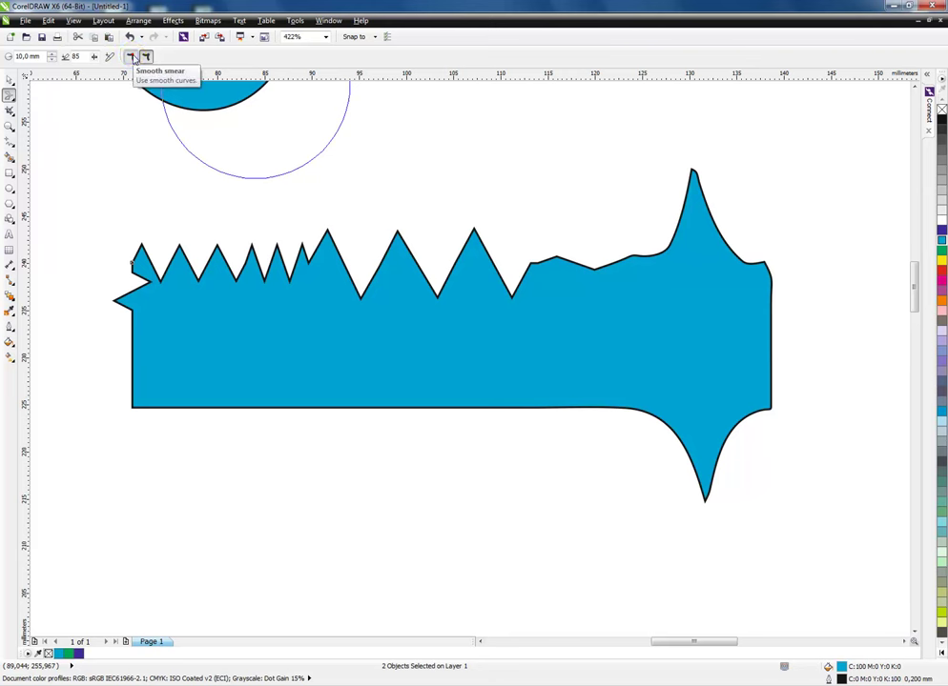
With smooth smear, pull rounded lobes from the rectangle's top and bottom edges and push its upper and lower-left edges inward
click(131, 57)
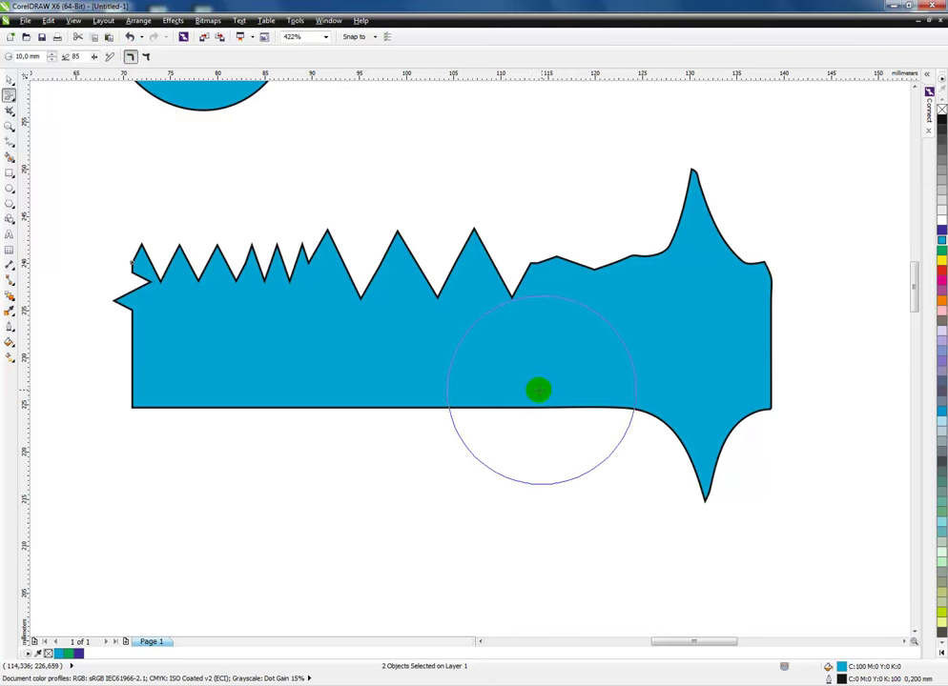
drag(539, 390, 541, 570)
drag(544, 291, 548, 119)
drag(328, 192, 319, 400)
mouse_move(109, 449)
mouse_down()
mouse_move(199, 334)
mouse_move(252, 291)
mouse_up()
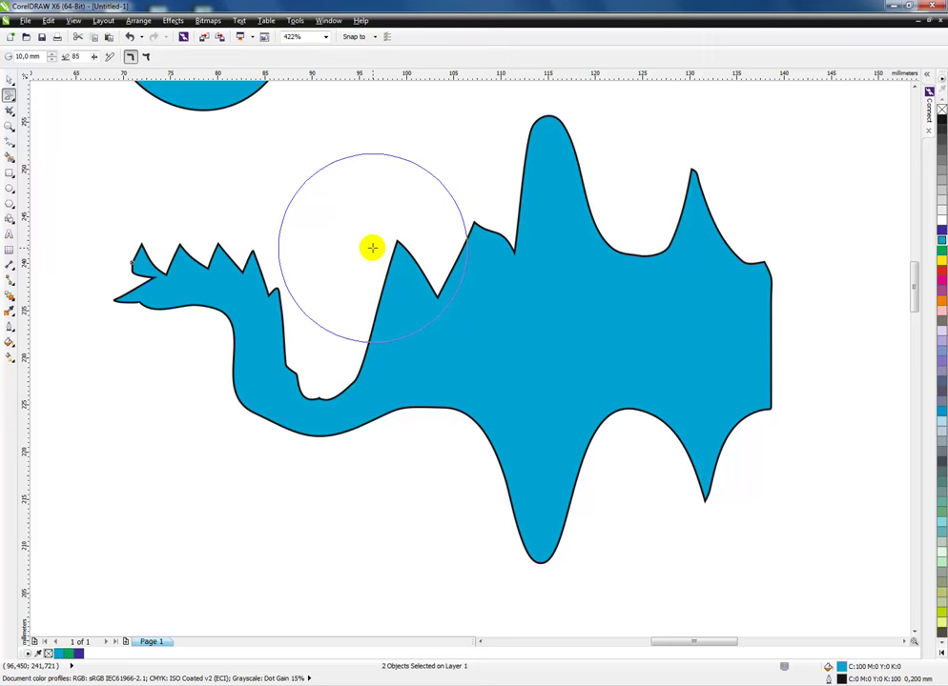
Lower the smear pressure and try smearing the curve's right end and upper edge
scroll(372, 248, down, 3)
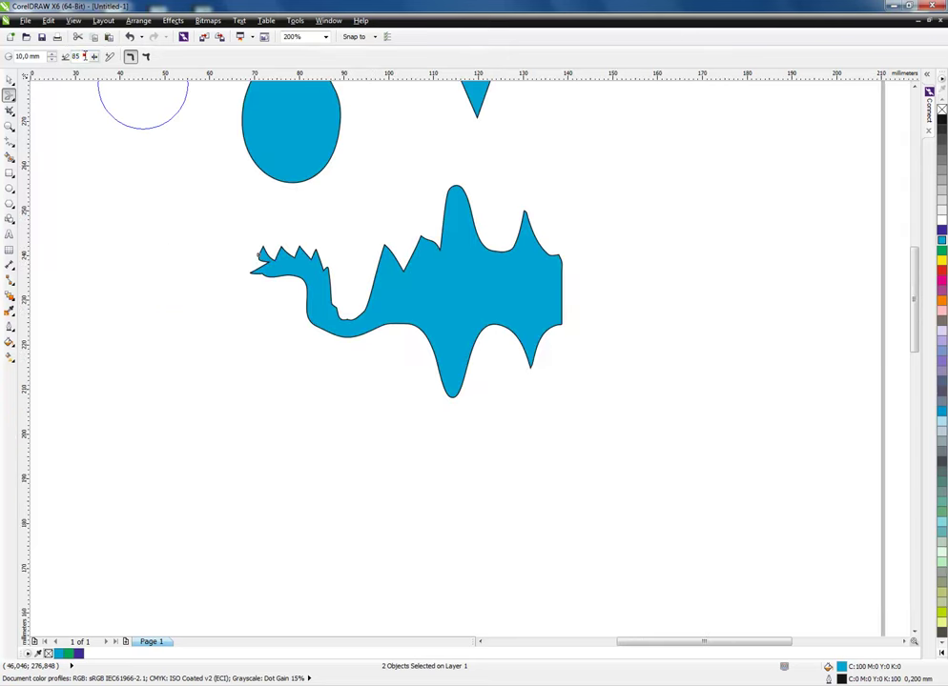
click(76, 56)
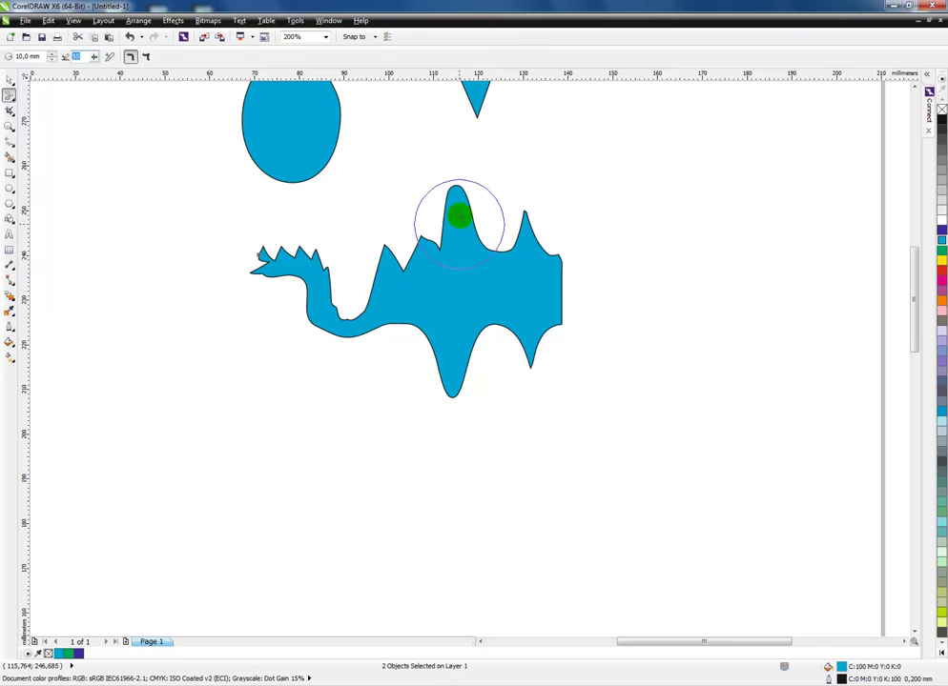
drag(498, 303, 605, 279)
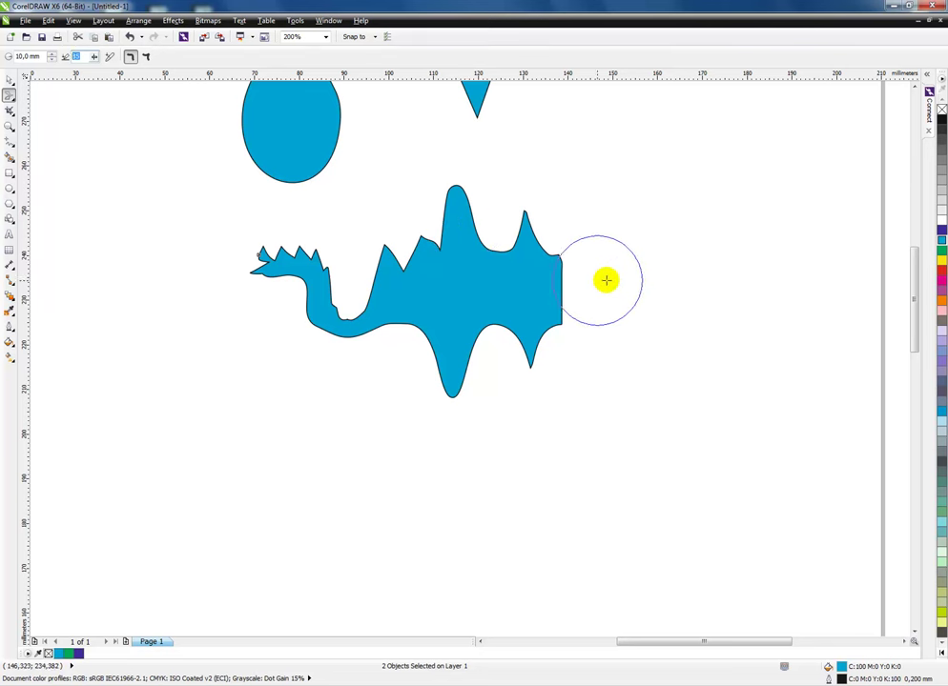
mouse_move(457, 297)
mouse_down()
mouse_move(417, 298)
mouse_move(389, 272)
mouse_move(560, 281)
mouse_move(435, 245)
mouse_move(327, 186)
mouse_up()
drag(258, 194, 396, 262)
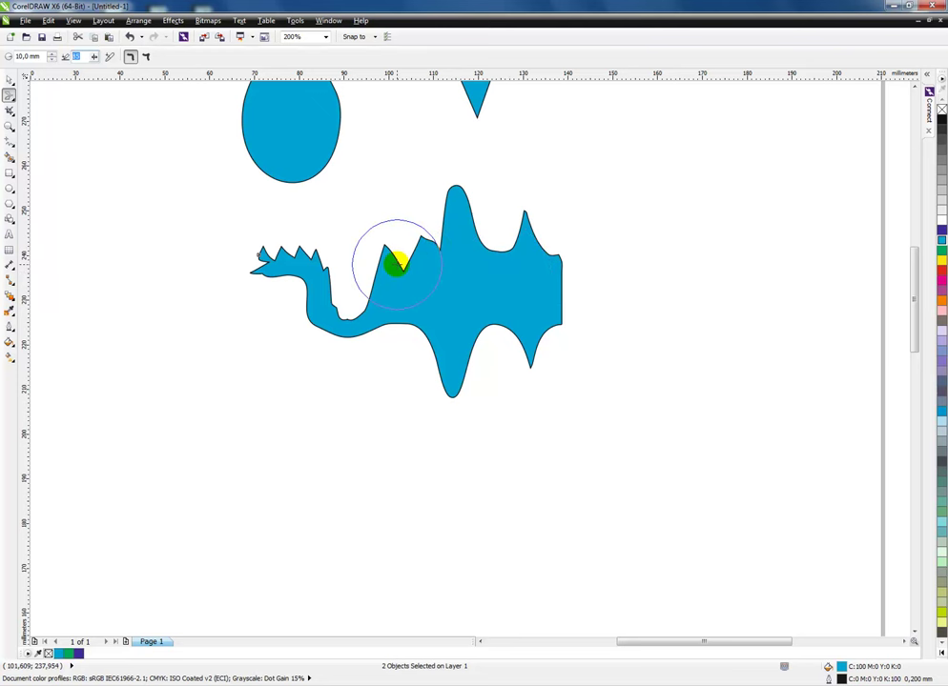
Smear the curve's right end outward at pressure 50, and at pressure 100 draw it into a long spiral tail
drag(526, 287, 602, 288)
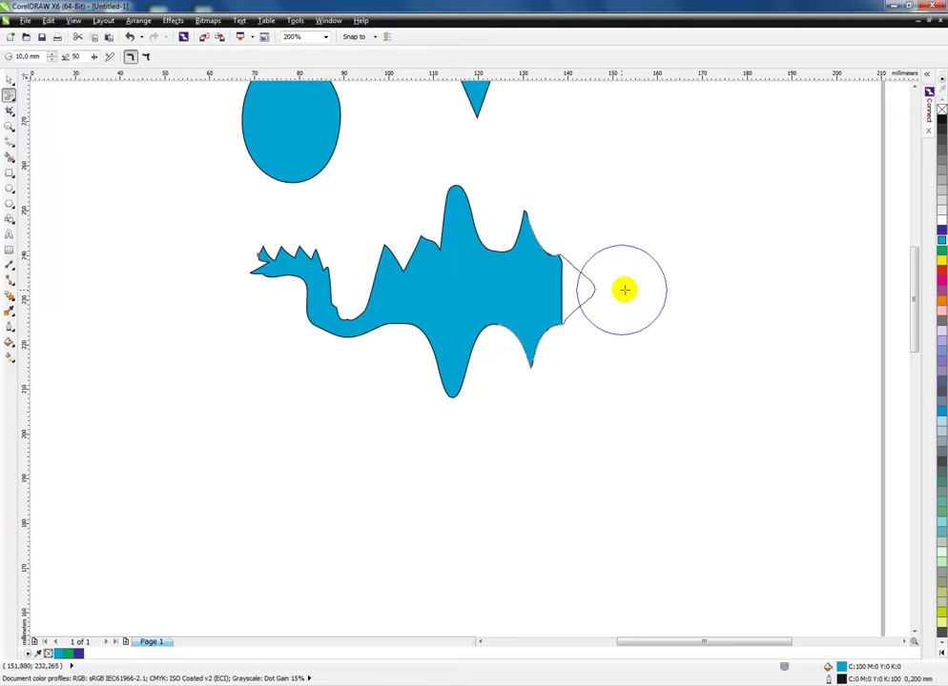
double_click(84, 56)
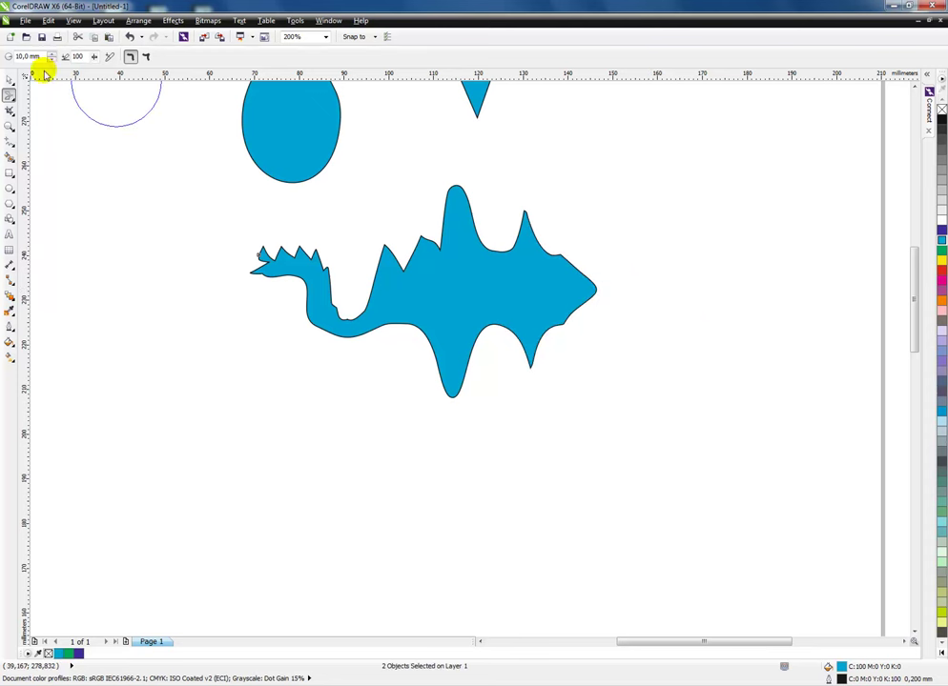
mouse_move(501, 290)
mouse_down()
mouse_move(545, 310)
mouse_move(678, 462)
mouse_move(718, 489)
mouse_move(776, 497)
mouse_move(830, 415)
mouse_move(834, 330)
mouse_move(808, 275)
mouse_move(777, 240)
mouse_move(712, 208)
mouse_move(686, 225)
mouse_move(669, 270)
mouse_move(685, 353)
mouse_move(737, 382)
mouse_move(776, 331)
mouse_move(763, 292)
mouse_move(722, 288)
mouse_up()
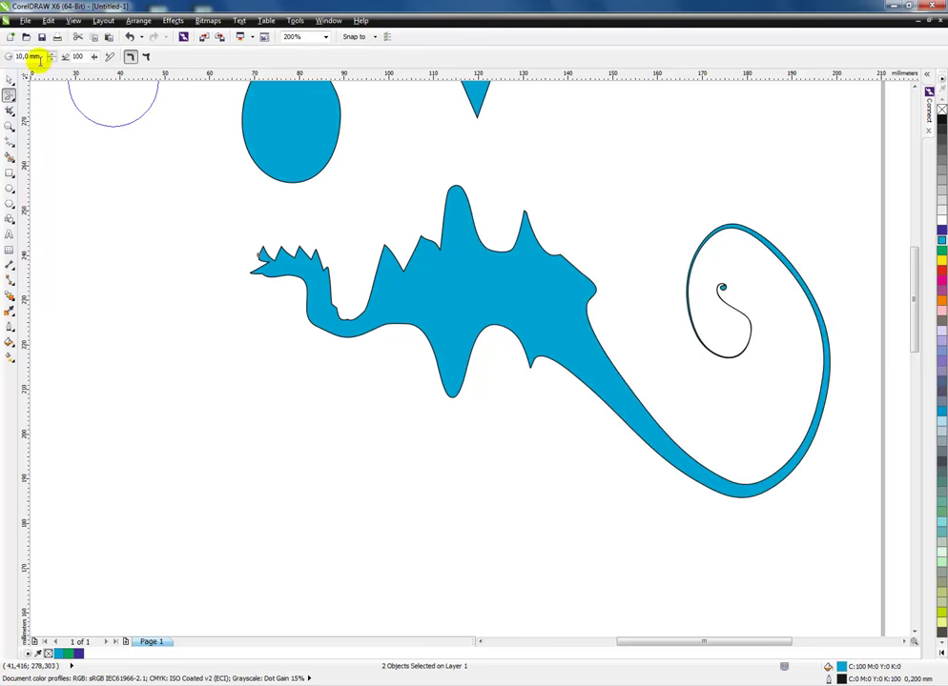
Move the smeared curve about 13 mm left and 15 mm up, beneath the upper shape
click(8, 78)
click(575, 484)
click(558, 349)
scroll(558, 349, down, 2)
drag(554, 343, 525, 310)
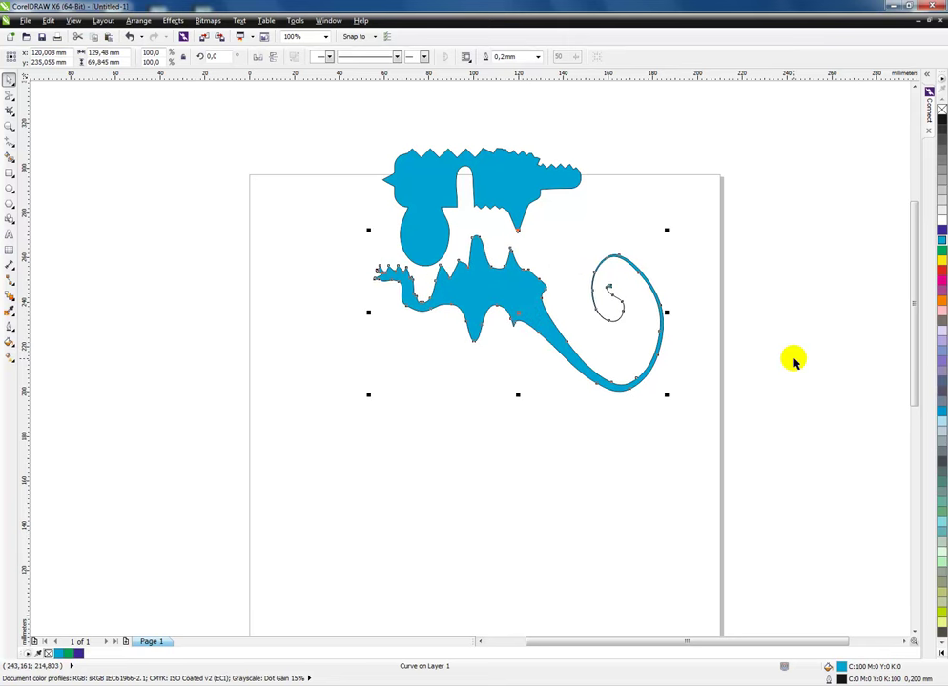
Delete both shapes from the page and activate the Twirl tool
drag(775, 463, 346, 139)
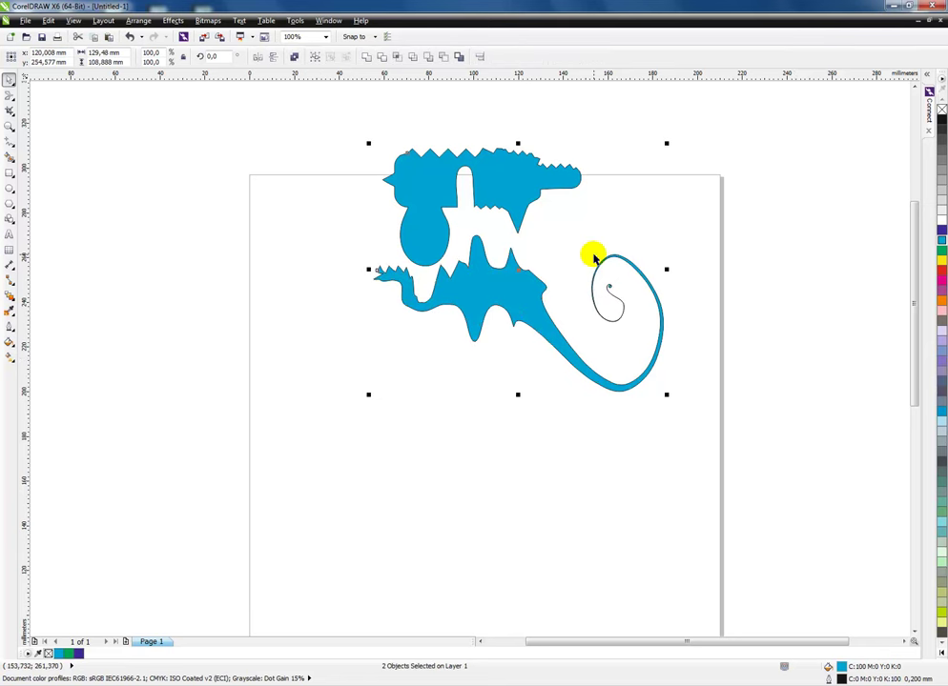
key(Delete)
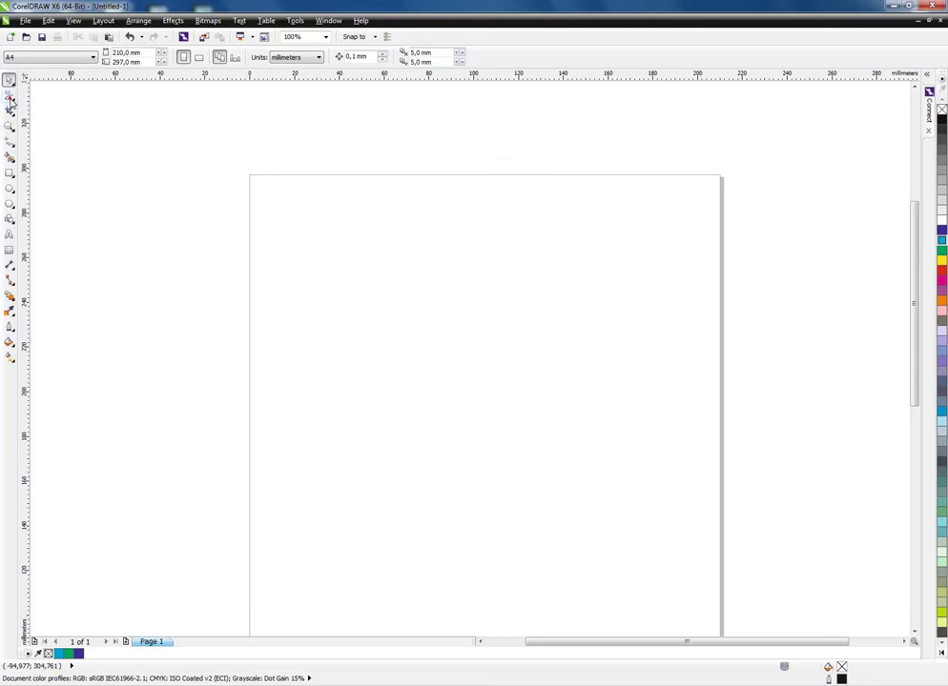
click(10, 95)
click(47, 160)
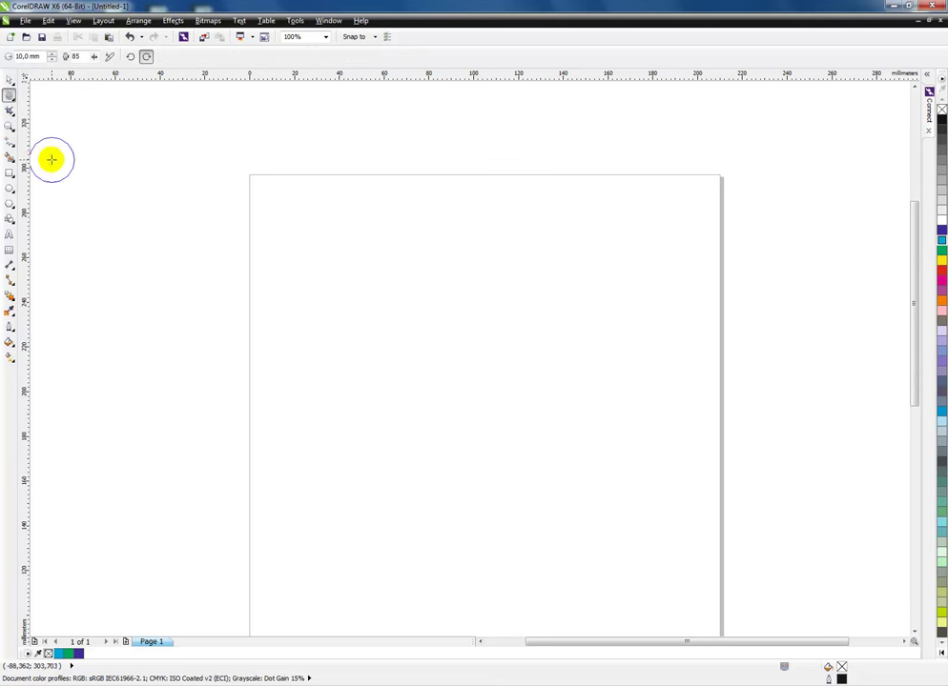
Place the author's name on the upper page as bold Arial artistic text, enlarged to about 132 mm wide
click(10, 236)
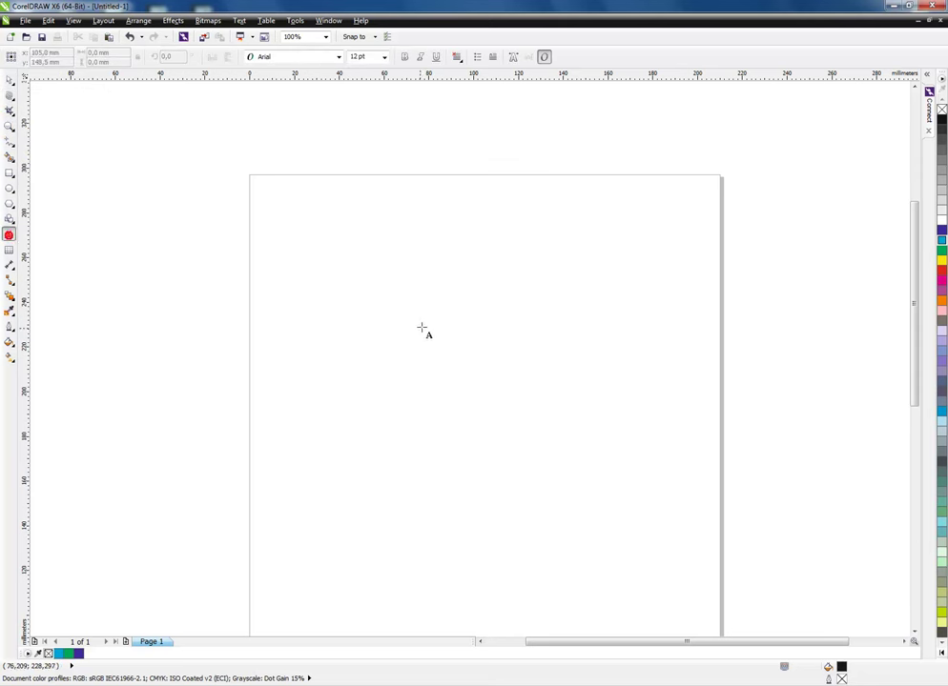
click(422, 326)
text(metesemiz)
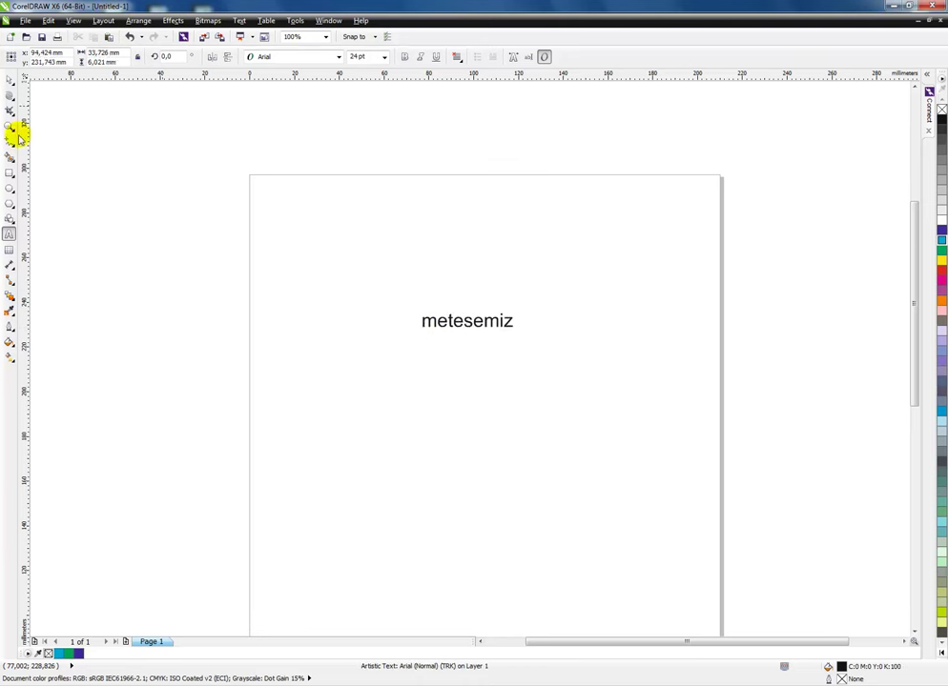
click(9, 82)
click(403, 57)
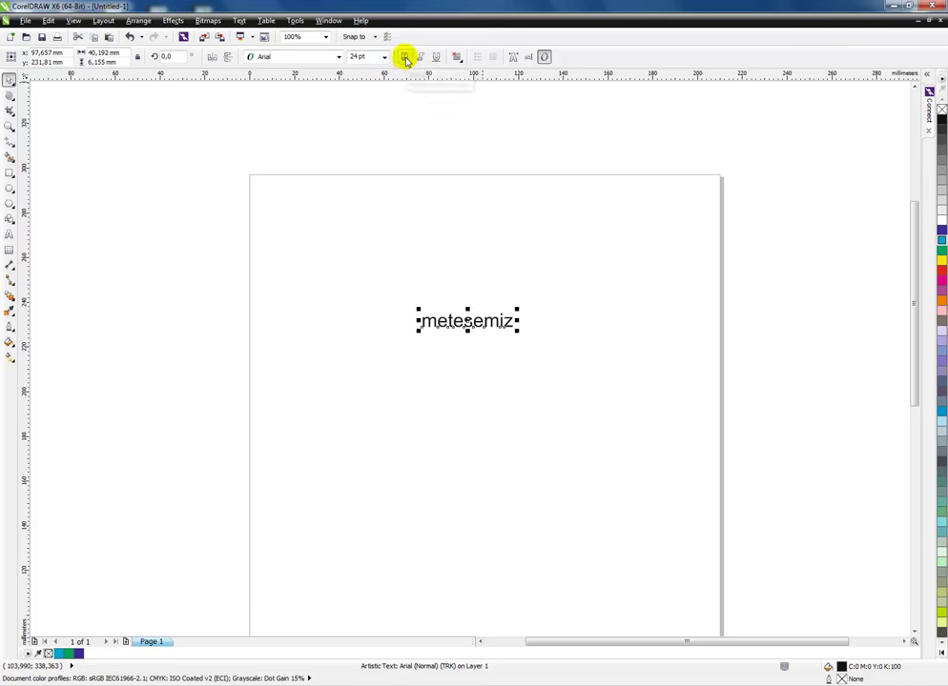
drag(523, 331, 635, 354)
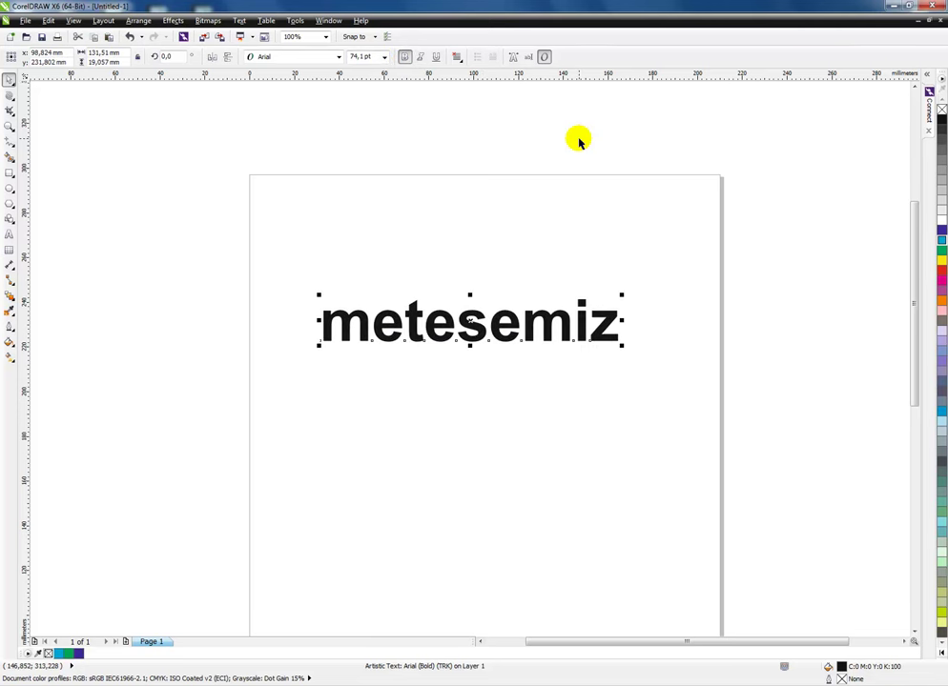
Convert the text to curves
key(ctrl+q)
drag(288, 267, 658, 390)
key(shift+F2)
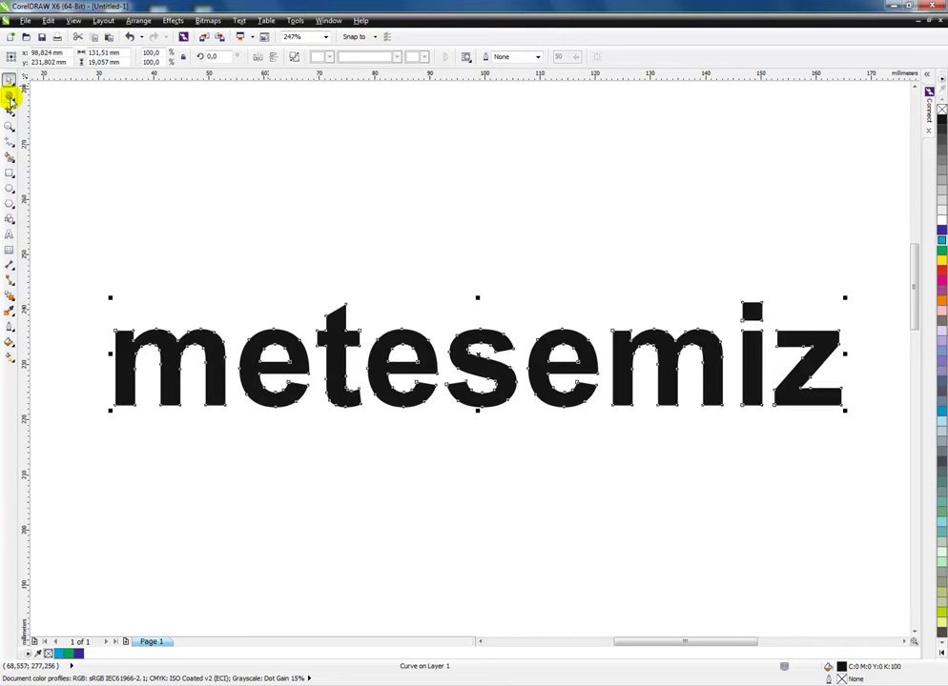
Activate the Twirl tool and set its nib radius to 3 mm, reducing it further to 2 mm
click(9, 95)
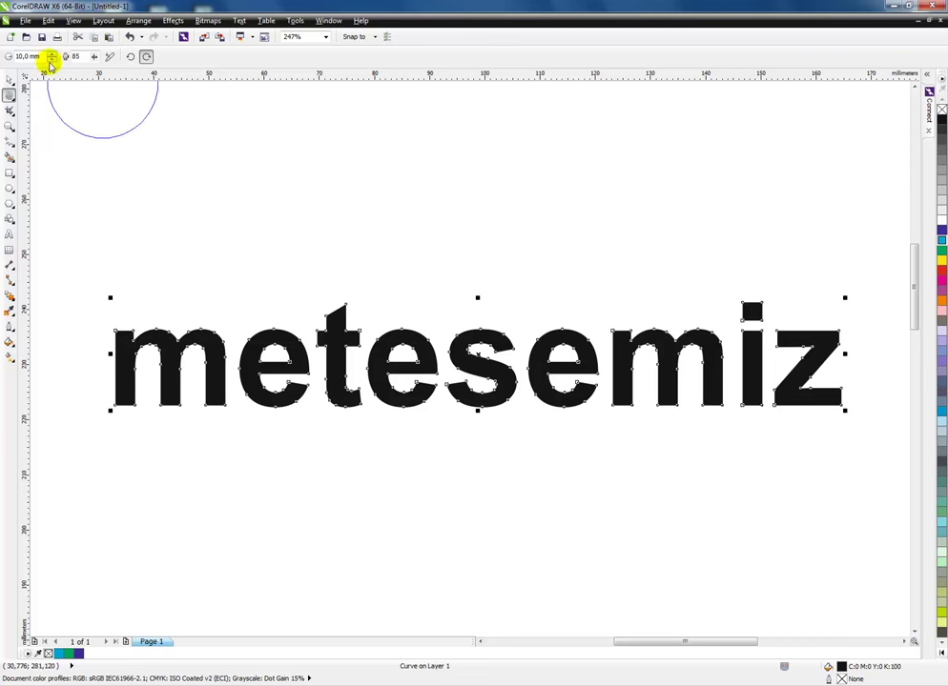
click(43, 56)
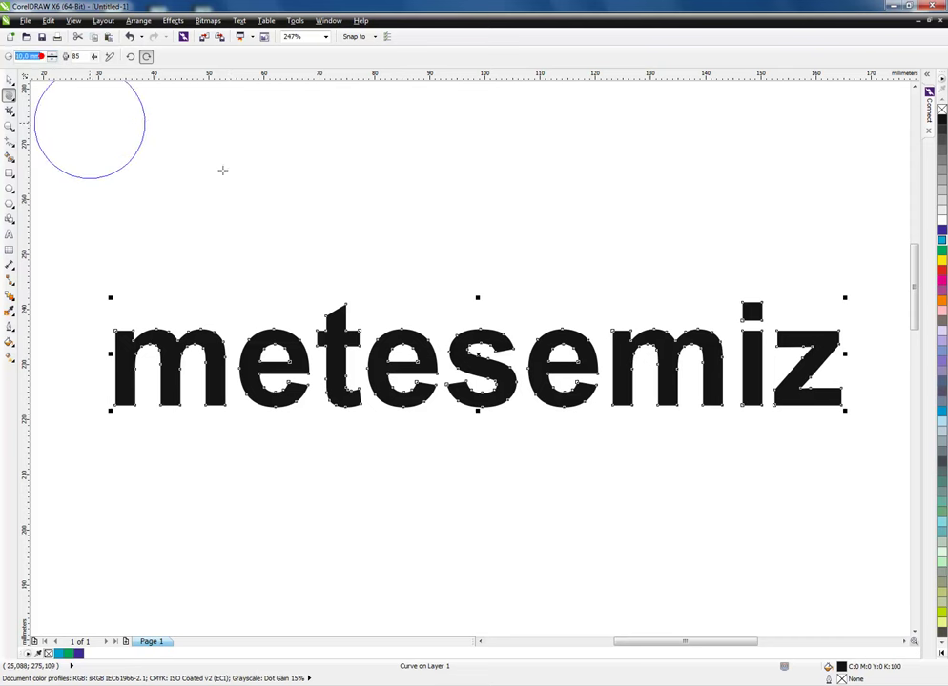
text(3)
key(Return)
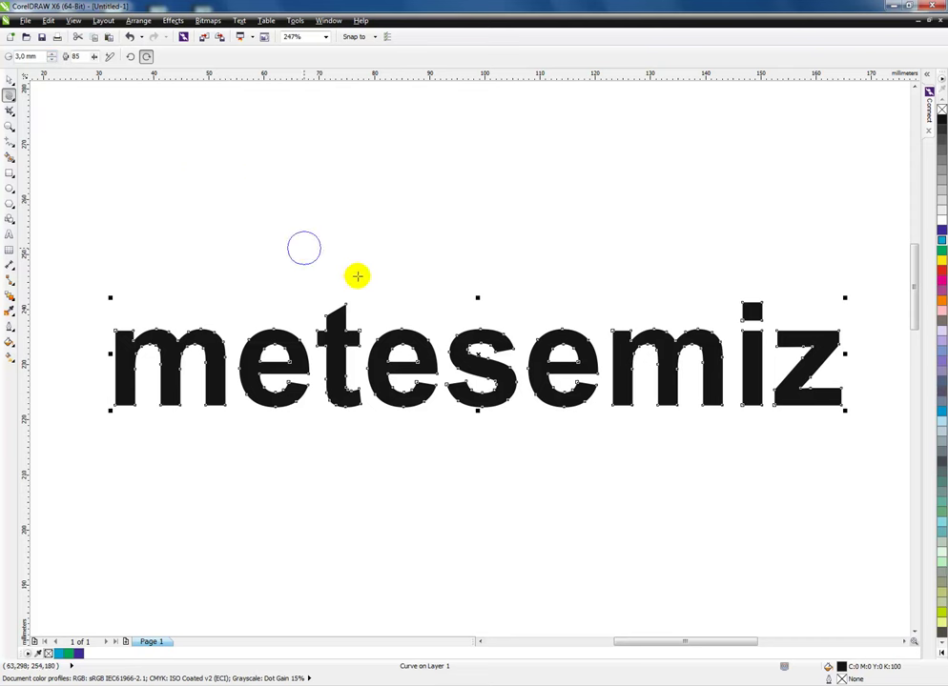
click(39, 57)
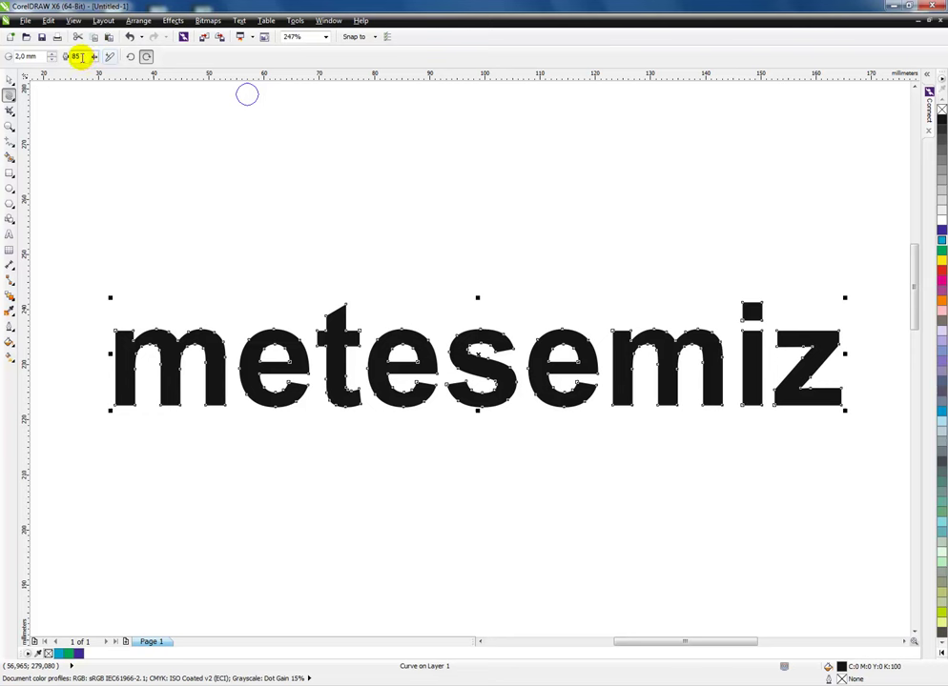
Resize the twirl nib freehand above the letters to about 3.46 mm and back down to about 2.35 mm
drag(341, 303, 344, 307)
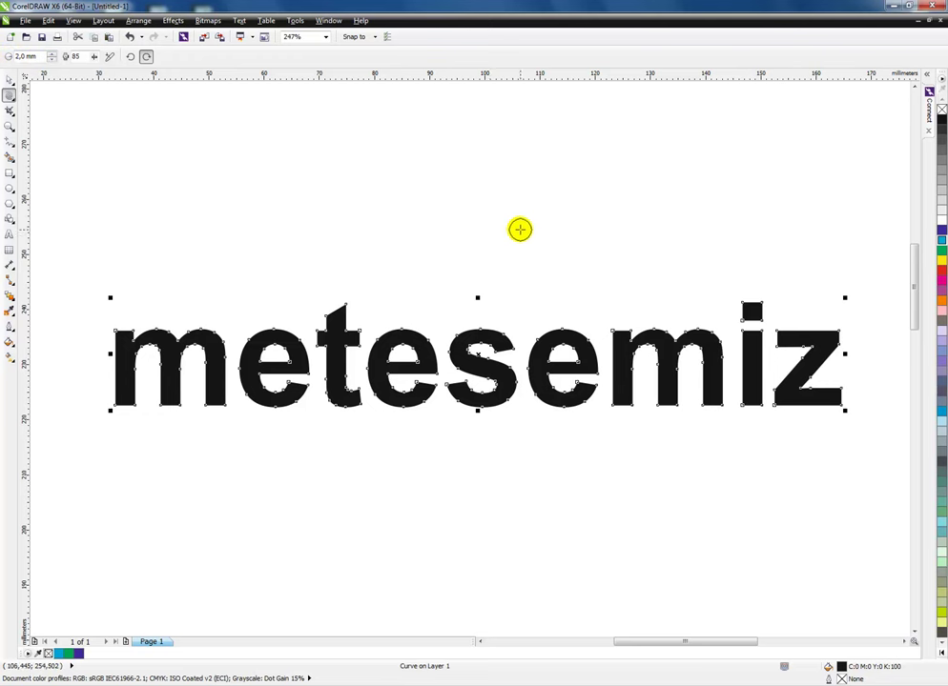
mouse_move(515, 233)
mouse_down()
mouse_move(581, 191)
mouse_move(536, 219)
mouse_move(506, 259)
mouse_up()
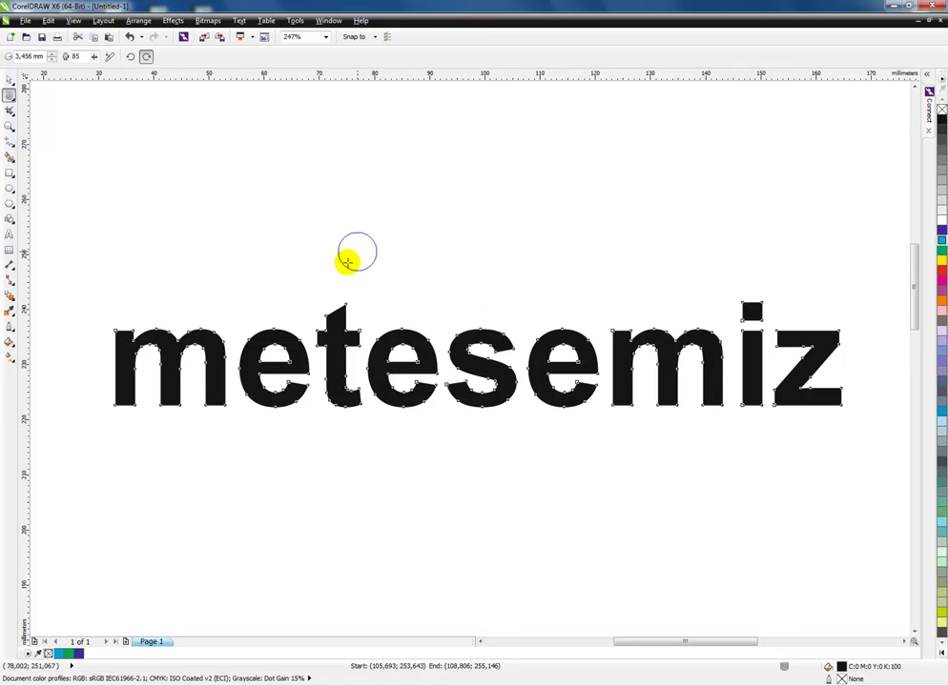
drag(445, 252, 450, 246)
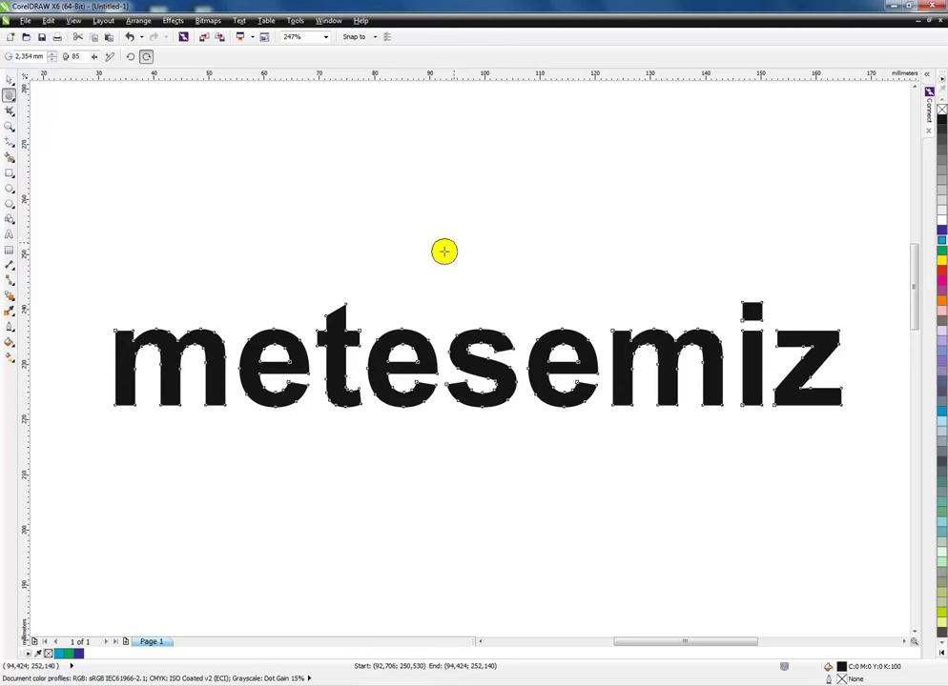
Twirl small spirals into edges of the letters t, m, i and e, switching between counterclockwise and clockwise rotation
drag(353, 295, 339, 306)
click(108, 57)
click(129, 57)
click(352, 327)
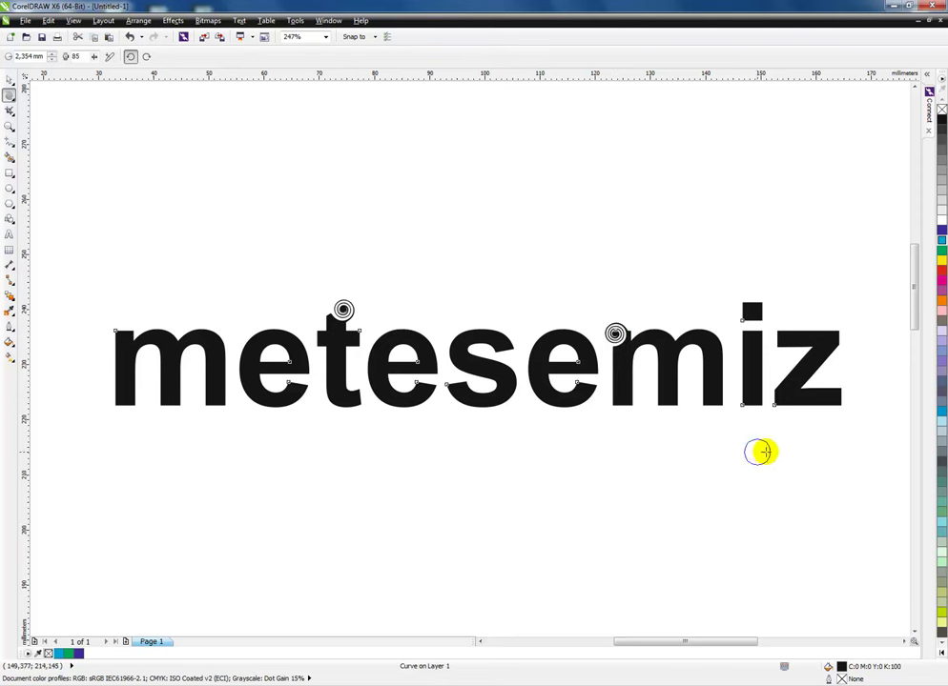
click(146, 58)
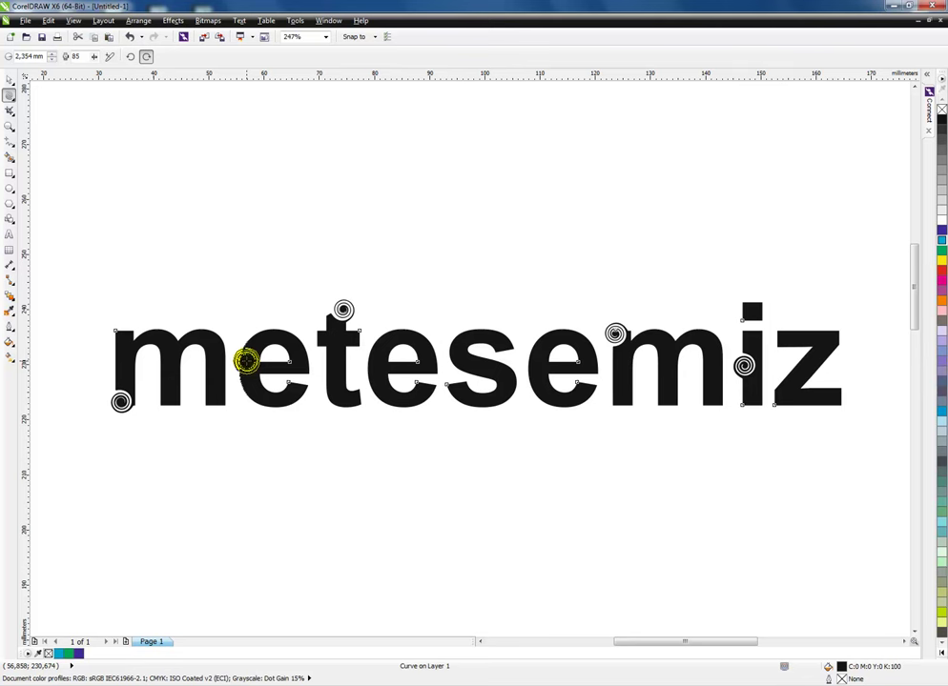
click(9, 81)
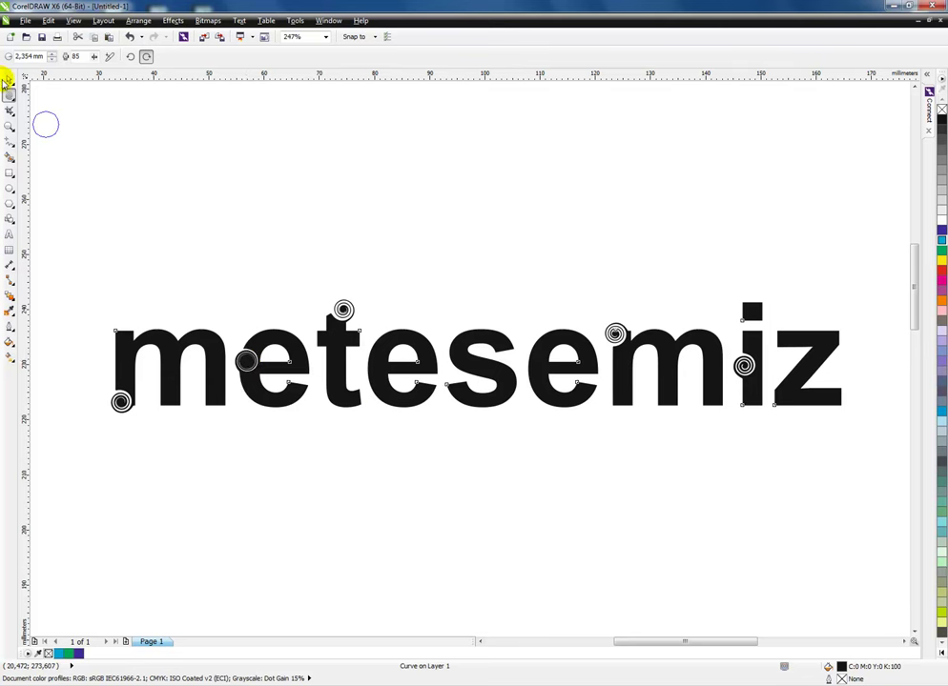
Draw a rectangle about 137 by 9 mm directly beneath the letters, with a yellow fill and no outline
click(9, 174)
drag(96, 458, 854, 407)
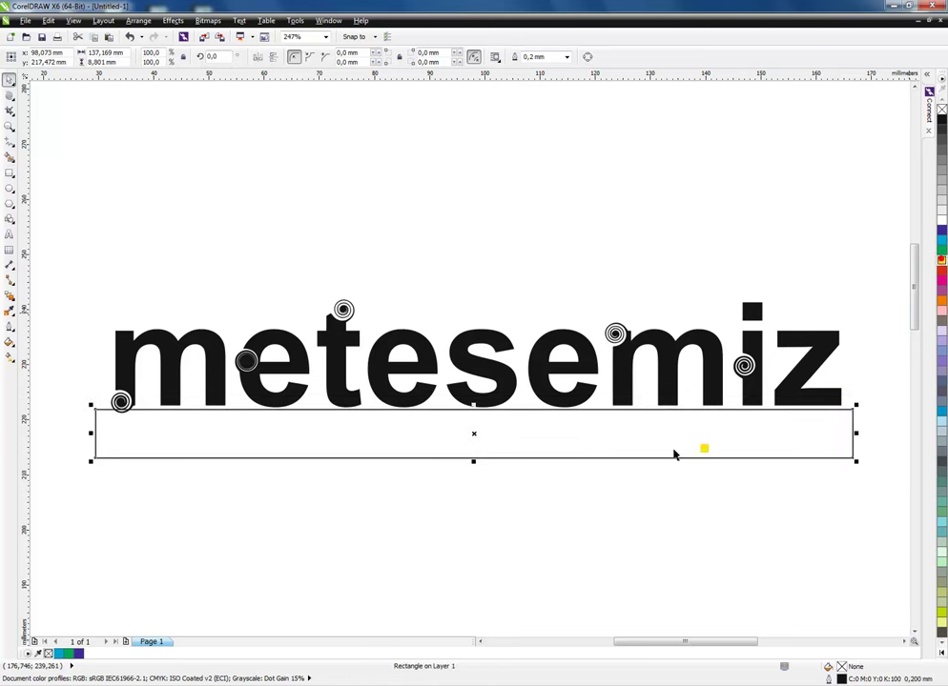
drag(673, 455, 675, 448)
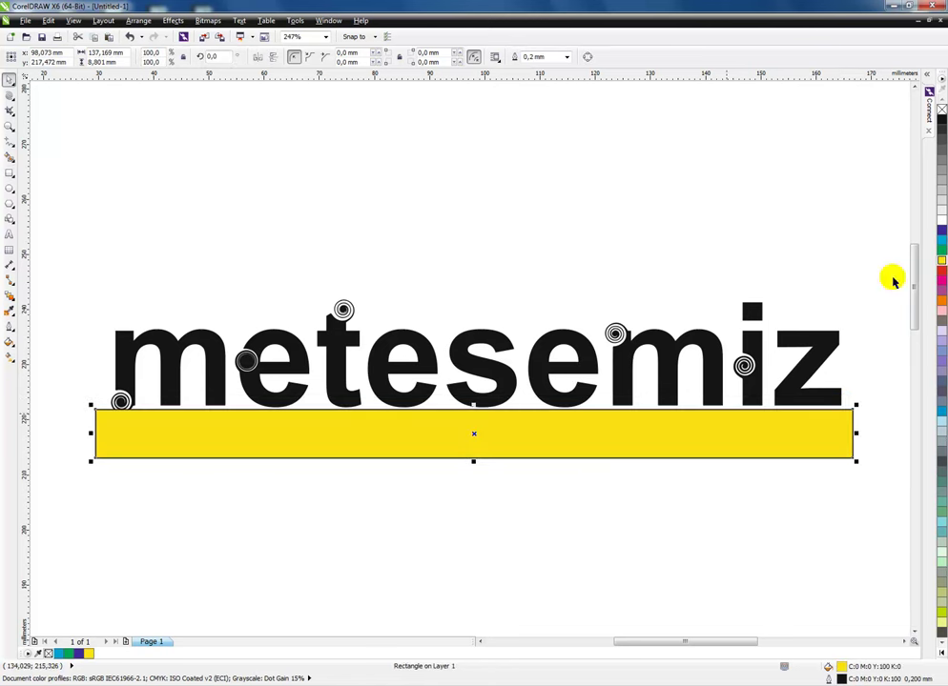
right_click(941, 110)
Select the letters and yellow bar together and twirl large spirals at three spots along their shared edge
click(11, 95)
click(11, 110)
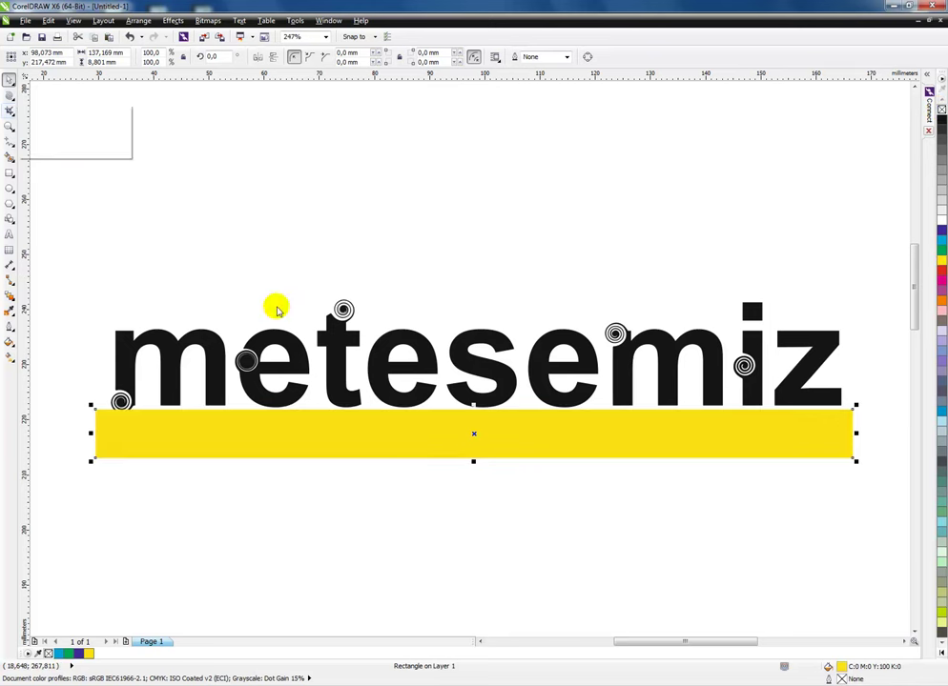
click(867, 276)
click(106, 478)
mouse_move(59, 288)
mouse_down()
mouse_move(571, 504)
mouse_move(855, 505)
mouse_up()
click(10, 96)
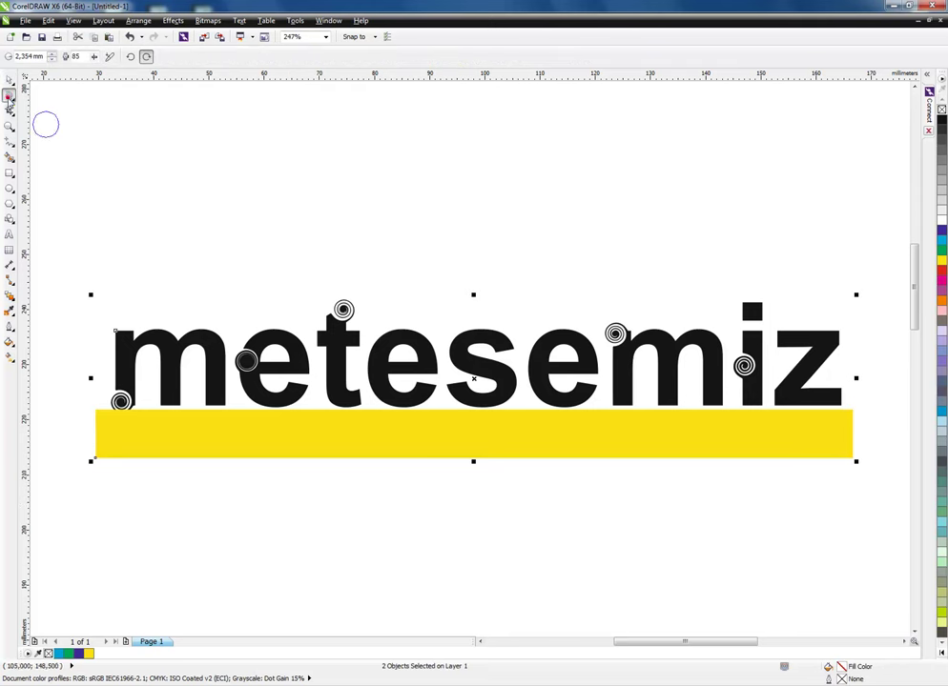
mouse_move(441, 405)
mouse_down()
mouse_move(477, 379)
mouse_move(443, 402)
mouse_up()
drag(698, 386, 698, 380)
drag(165, 413, 169, 429)
click(9, 82)
click(330, 175)
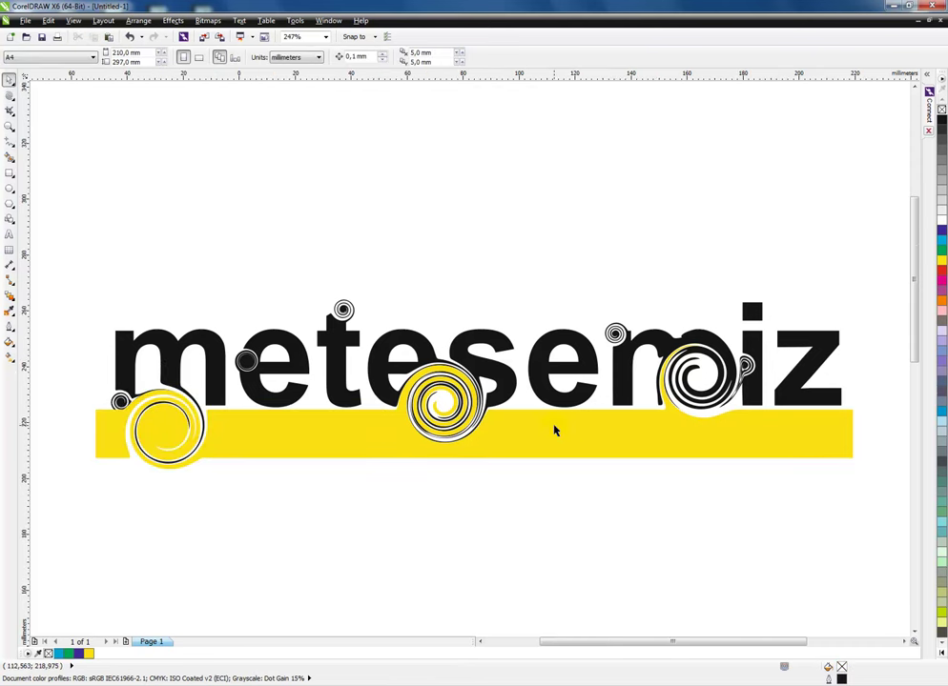
Move the twirled lettering and yellow bar up the page together and delete both
scroll(553, 430, down, 3)
drag(783, 505, 288, 306)
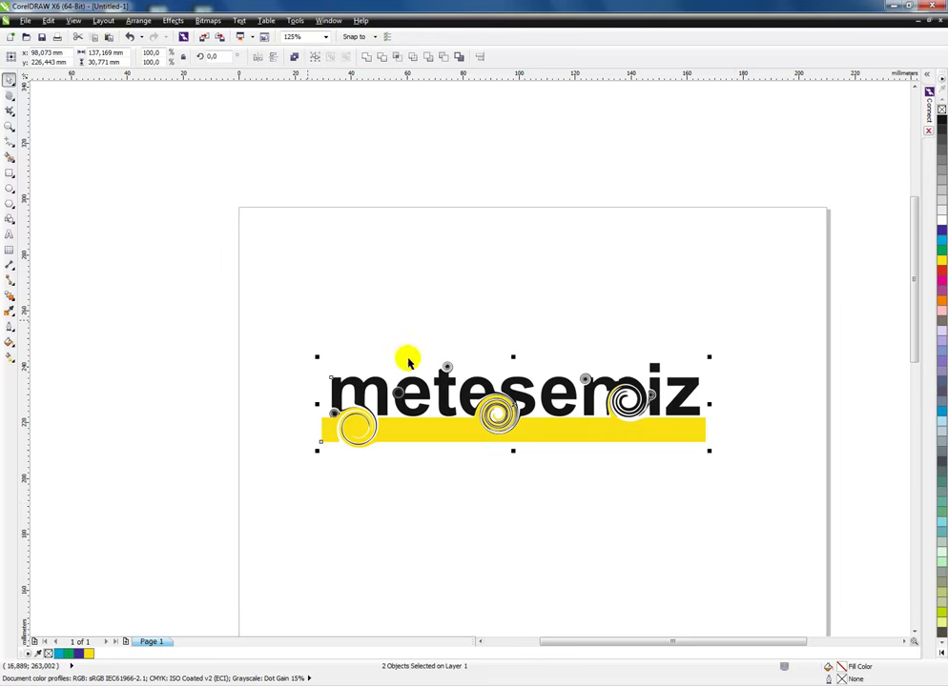
drag(560, 425, 576, 289)
click(746, 319)
drag(775, 354, 239, 204)
key(Delete)
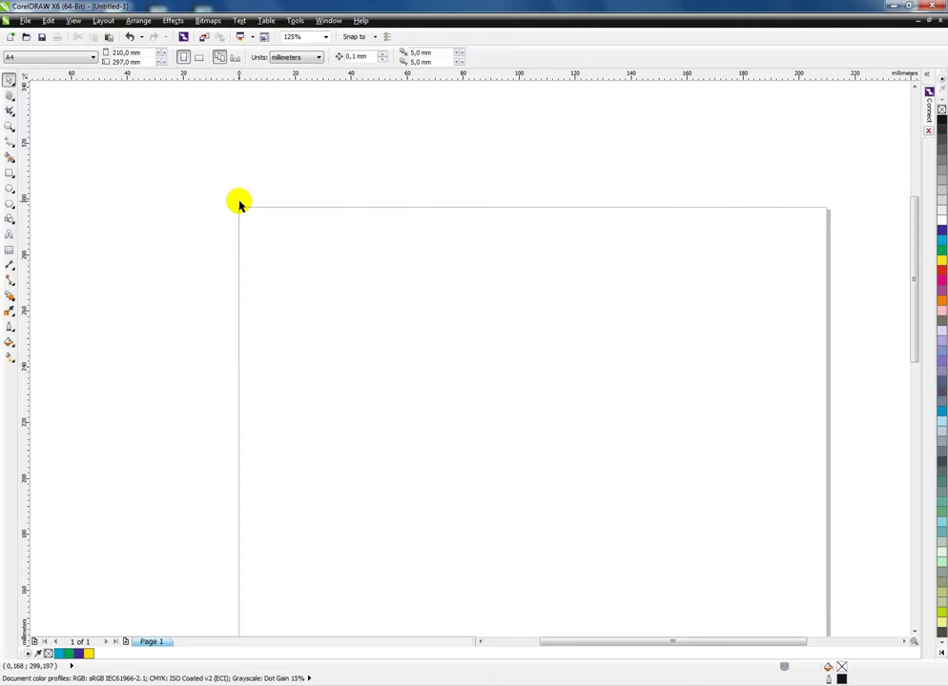
Choose the Attract tool and draw a circle about 36 mm in diameter with a yellow fill and no outline
click(10, 99)
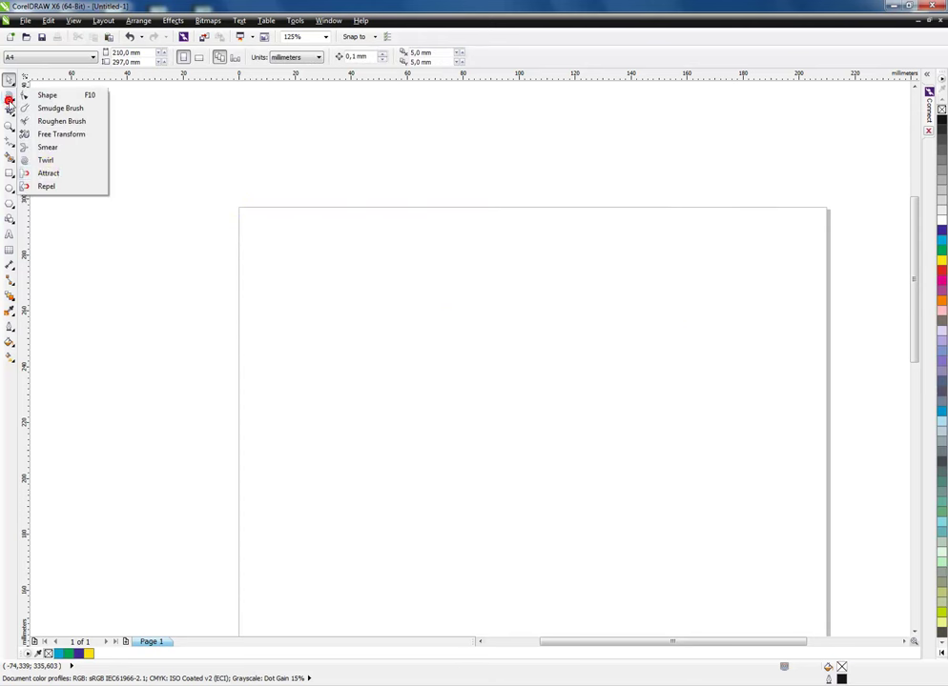
click(49, 174)
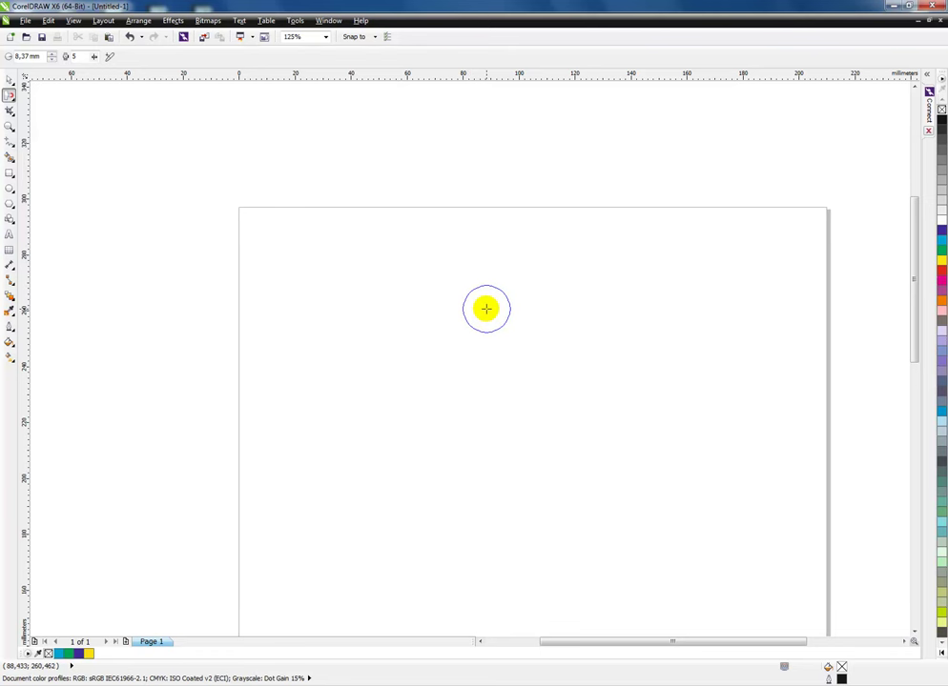
click(10, 187)
drag(460, 302, 560, 375)
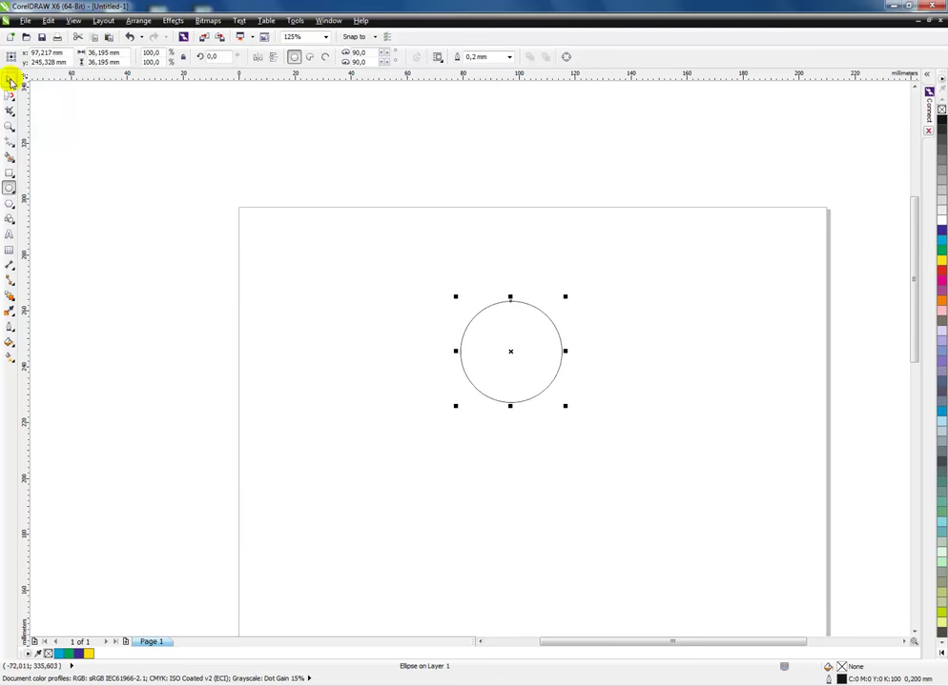
key(z)
drag(419, 277, 588, 425)
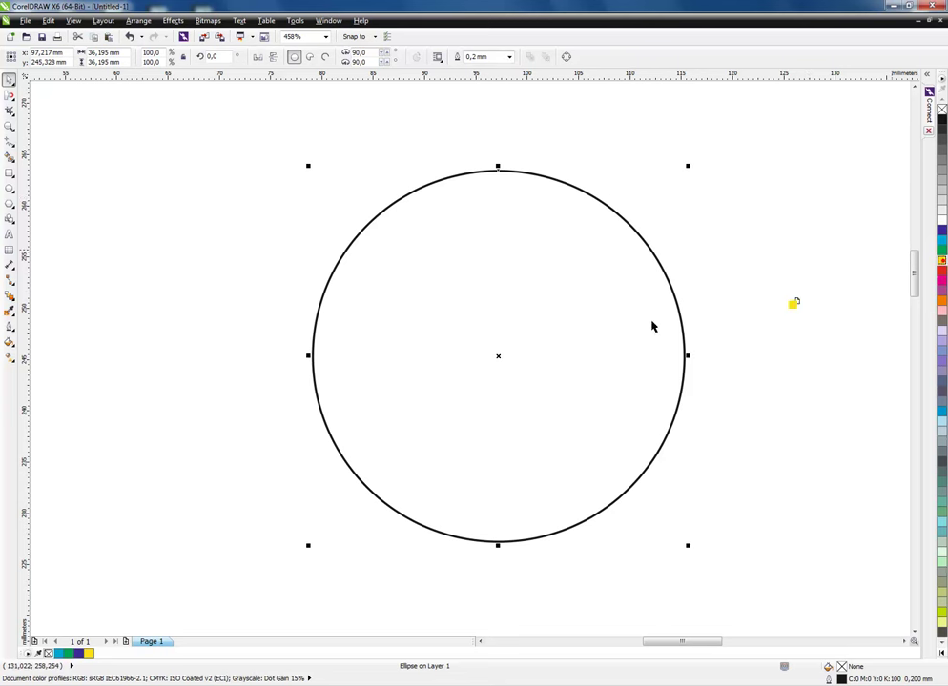
drag(652, 326, 439, 256)
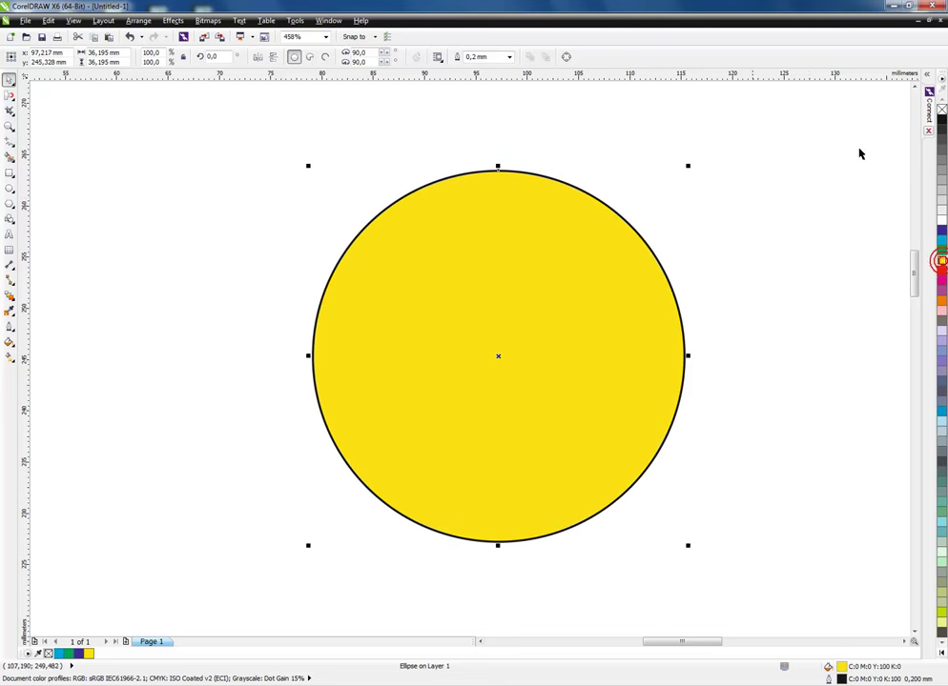
right_click(941, 109)
Set the Attract tool's rate to 50 and its nib radius to 9 mm
click(10, 96)
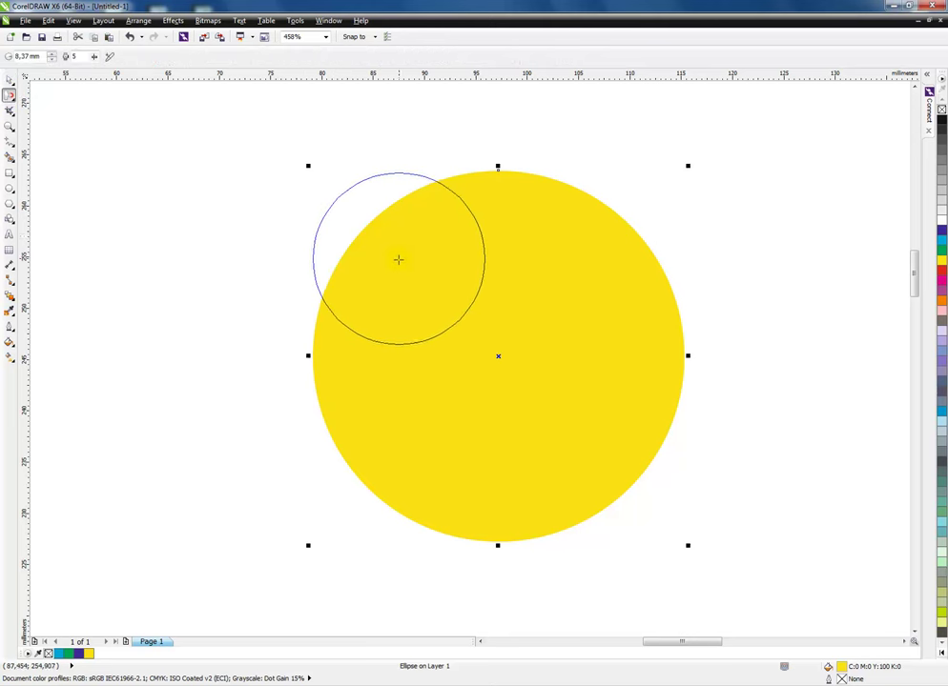
double_click(74, 56)
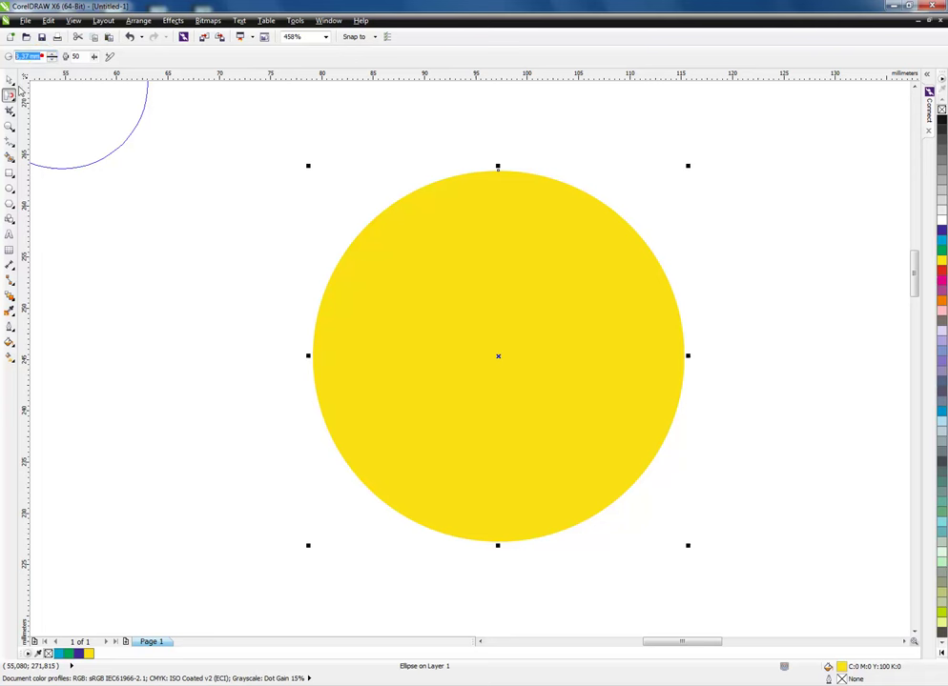
click(259, 214)
click(259, 211)
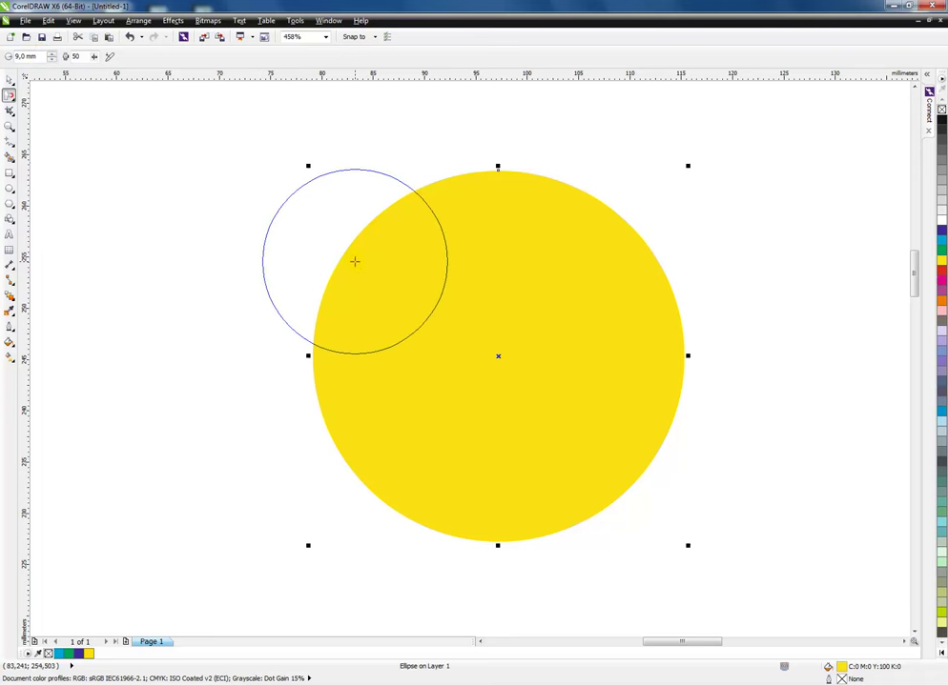
Attract the circle's edge inward from several sides and pull its left edge outward to shape irregular petal-like lobes
mouse_move(355, 256)
mouse_down()
mouse_move(413, 317)
mouse_move(420, 305)
mouse_up()
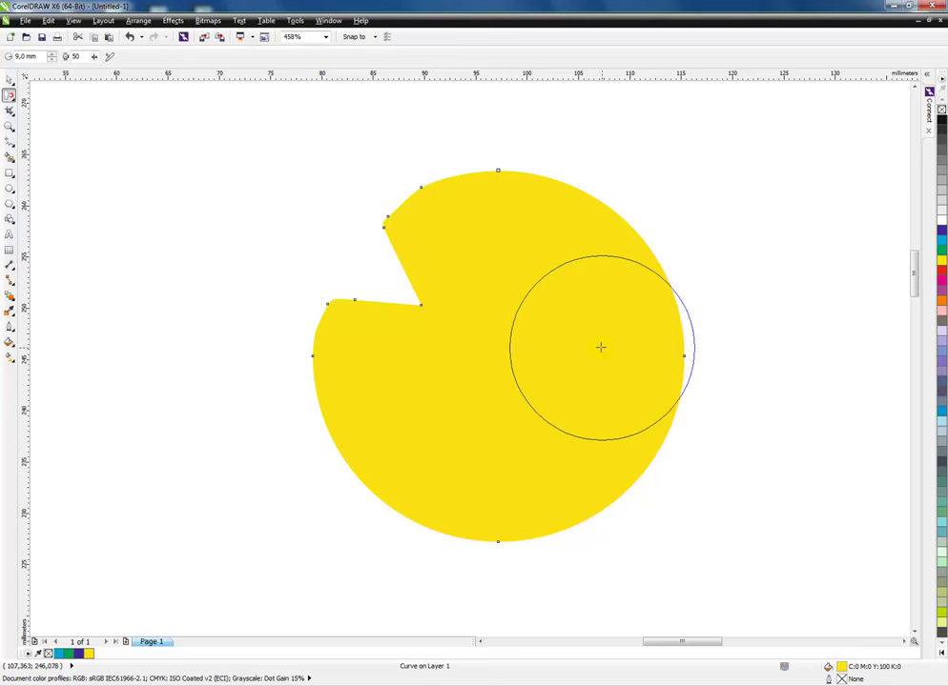
mouse_move(593, 339)
mouse_down()
mouse_move(683, 341)
mouse_move(670, 328)
mouse_move(594, 339)
mouse_move(579, 427)
mouse_move(589, 371)
mouse_move(601, 392)
mouse_move(598, 377)
mouse_move(545, 455)
mouse_up()
mouse_move(413, 402)
mouse_down()
mouse_move(520, 292)
mouse_move(525, 248)
mouse_move(518, 275)
mouse_up()
drag(628, 233, 502, 385)
drag(351, 502, 446, 437)
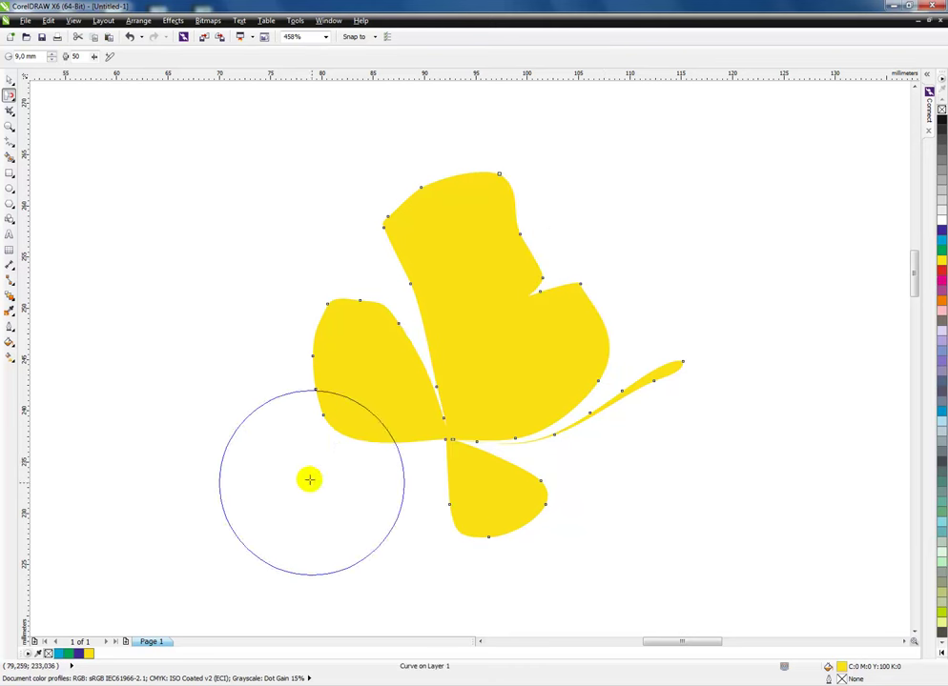
drag(269, 335, 268, 335)
drag(489, 201, 488, 315)
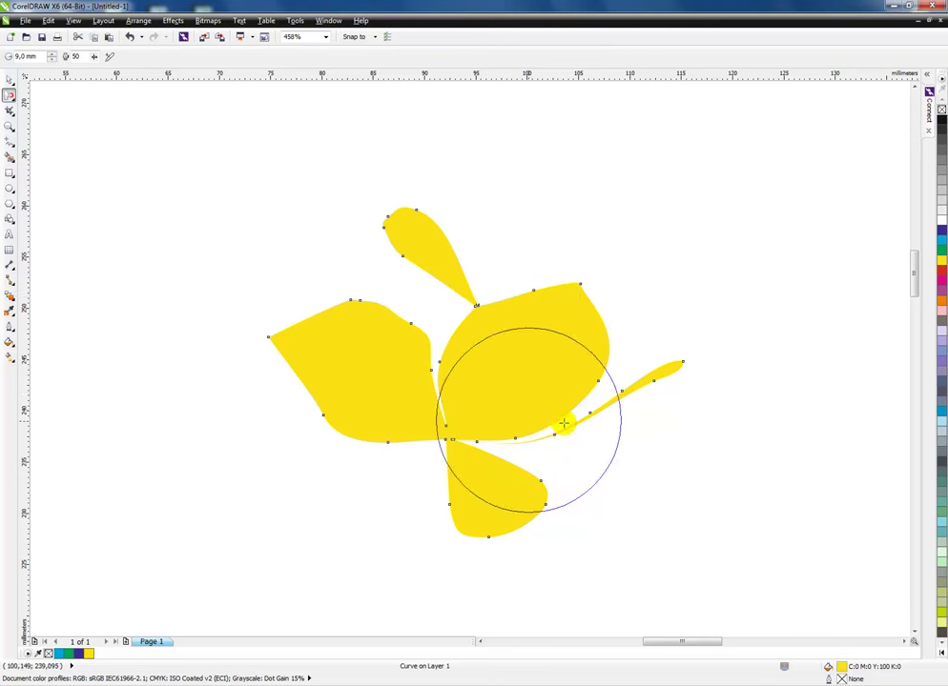
click(10, 81)
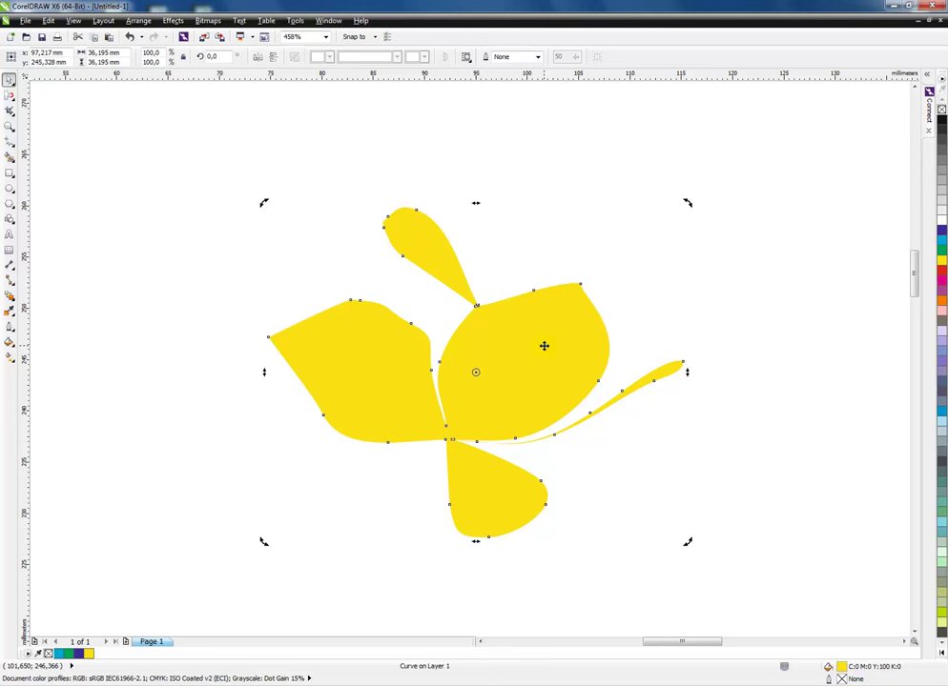
scroll(543, 345, down, 2)
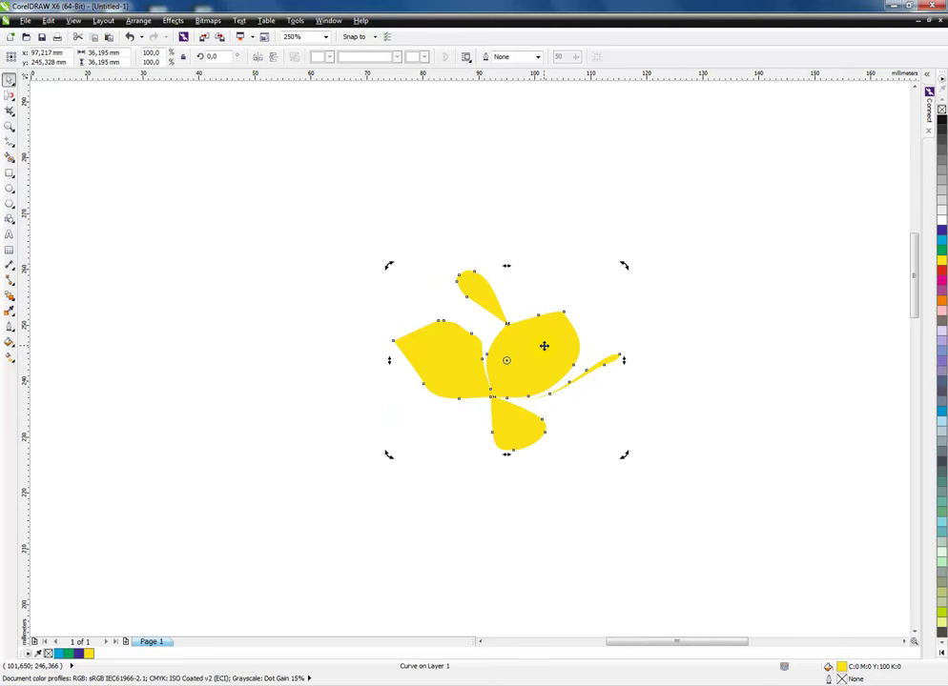
Delete the yellow petal-like shape and draw a green-filled pentagon about 31 mm wide and 30 mm high in its place
key(Delete)
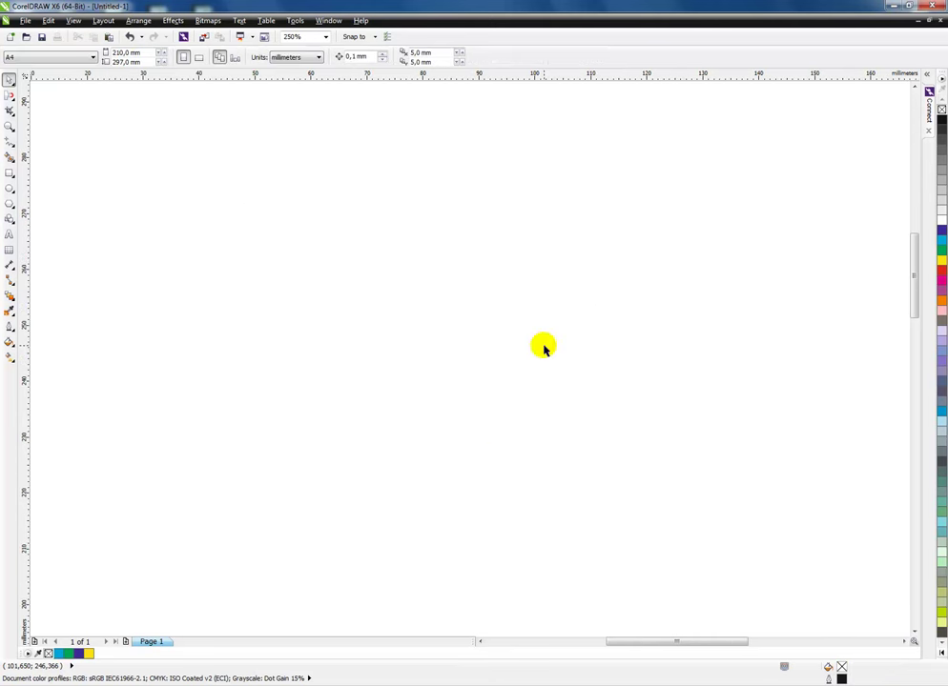
click(10, 97)
click(47, 186)
drag(177, 185, 11, 161)
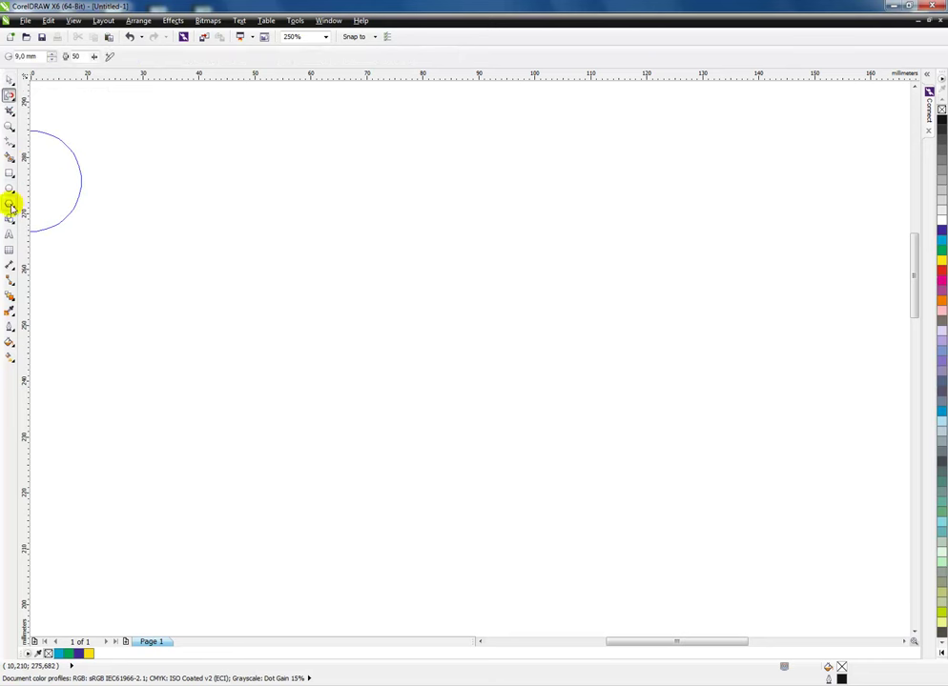
click(11, 203)
drag(389, 263, 572, 430)
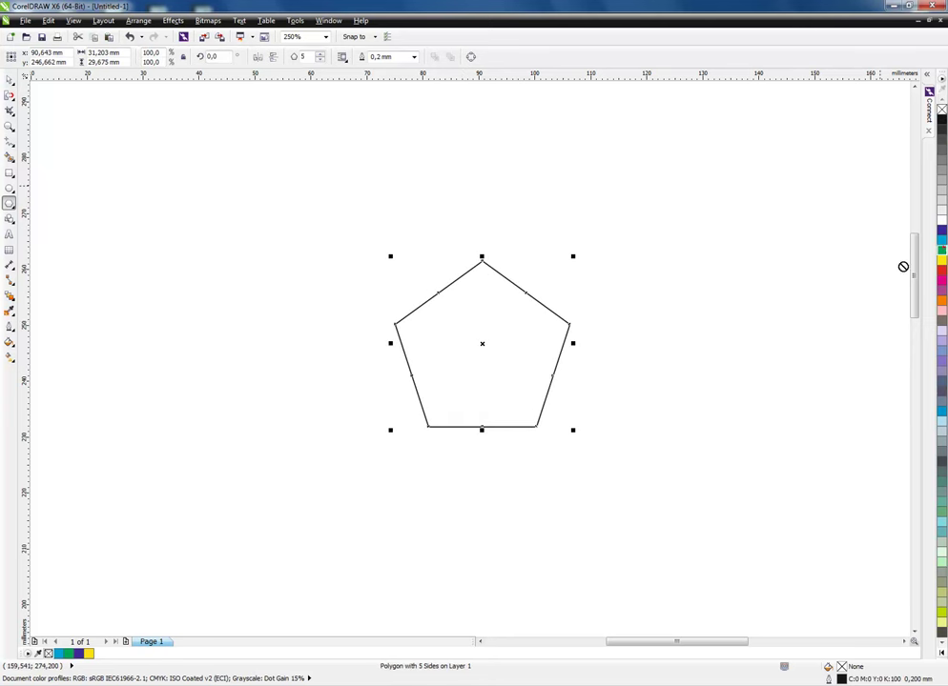
drag(903, 266, 515, 355)
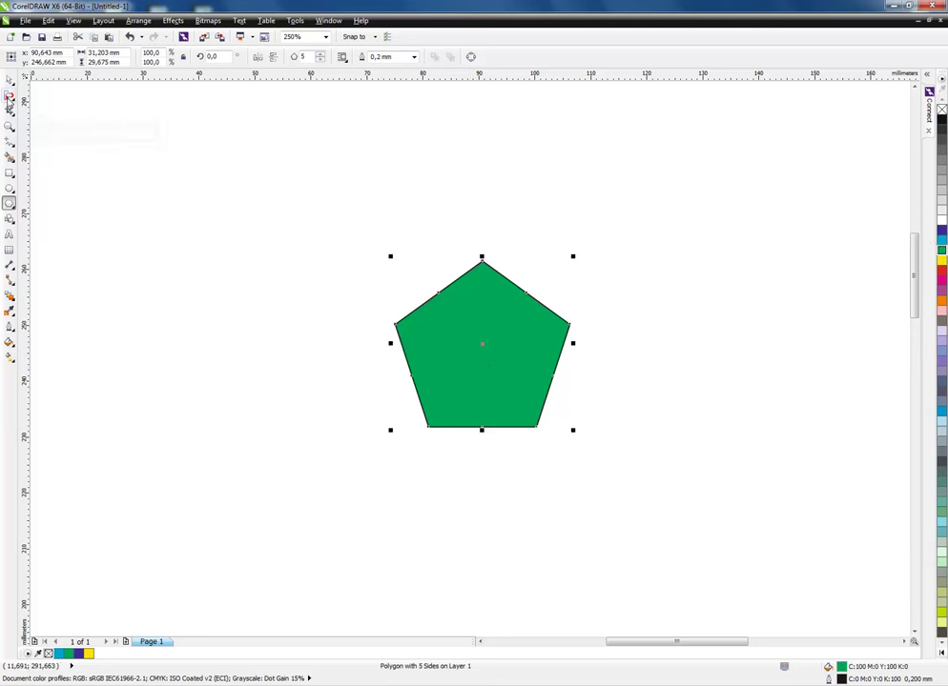
With the Repel tool, bulge the pentagon's top and two bottom corners outward into round lobes and push its two side corners inward
click(9, 97)
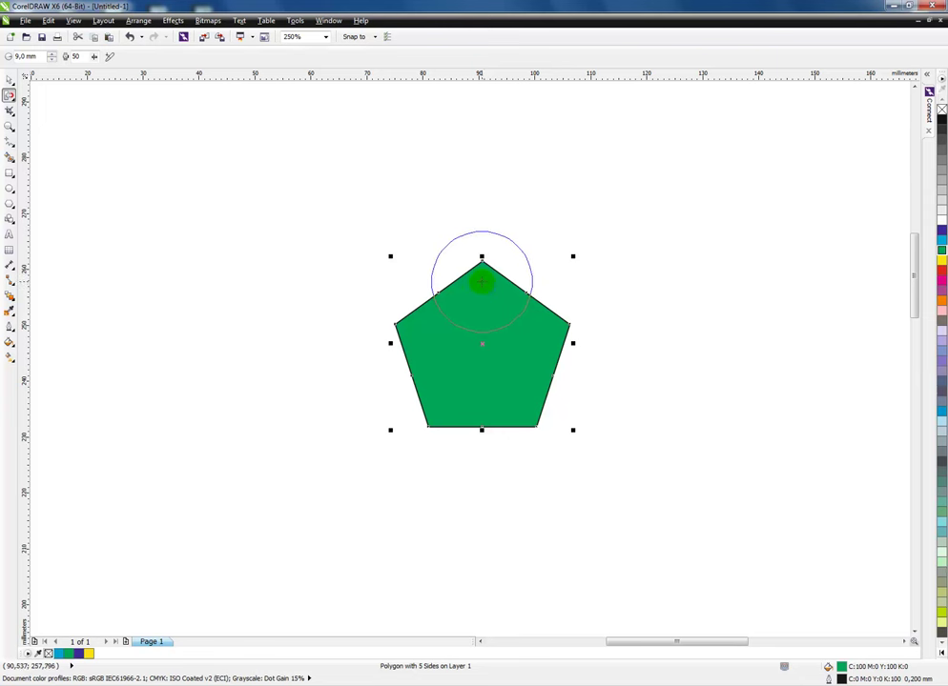
drag(482, 281, 481, 281)
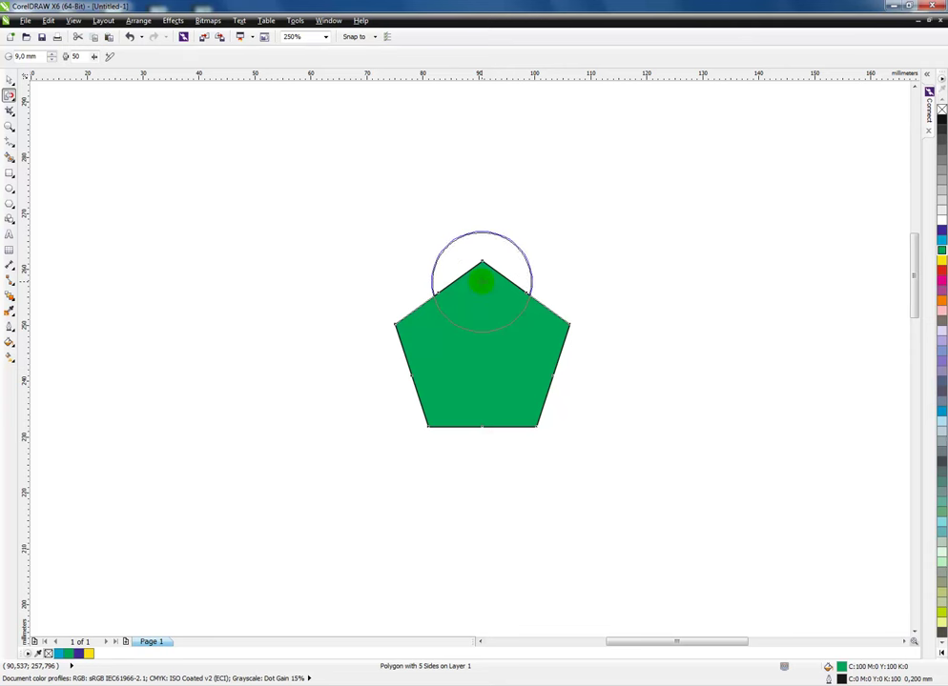
click(481, 282)
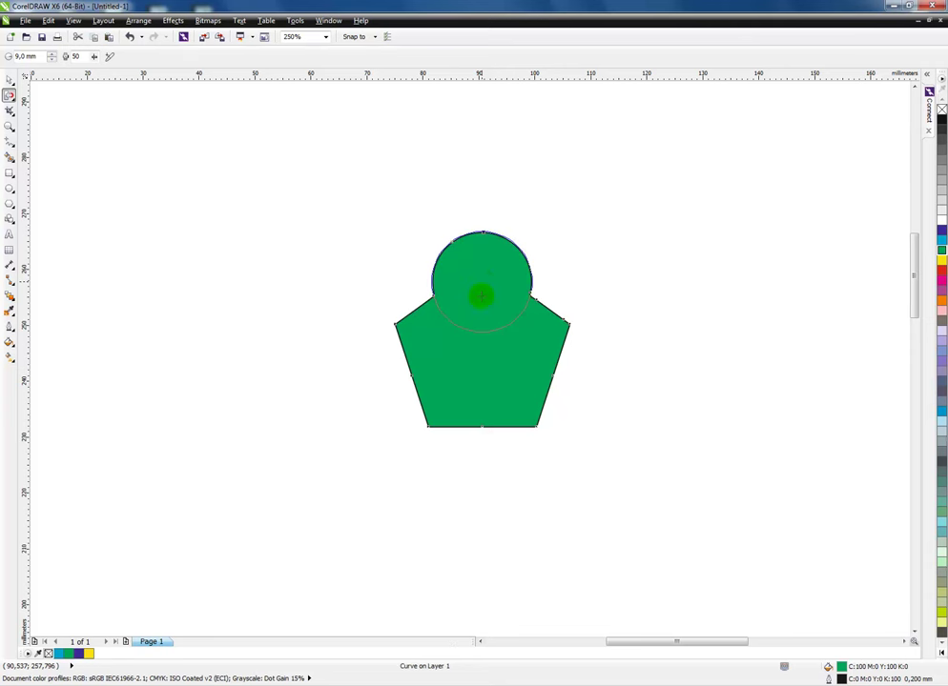
click(452, 400)
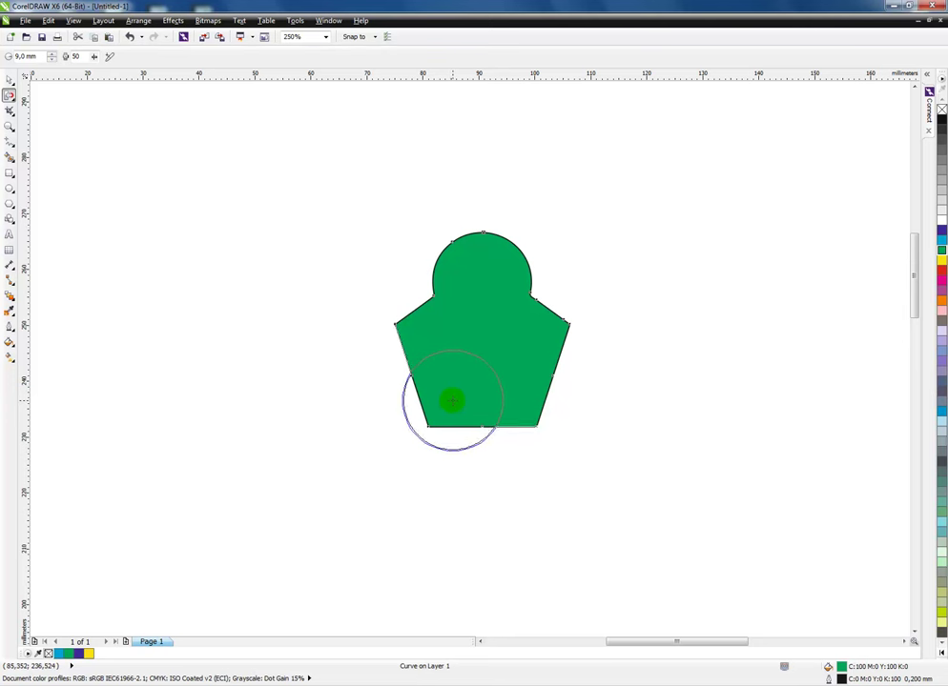
drag(452, 400, 436, 433)
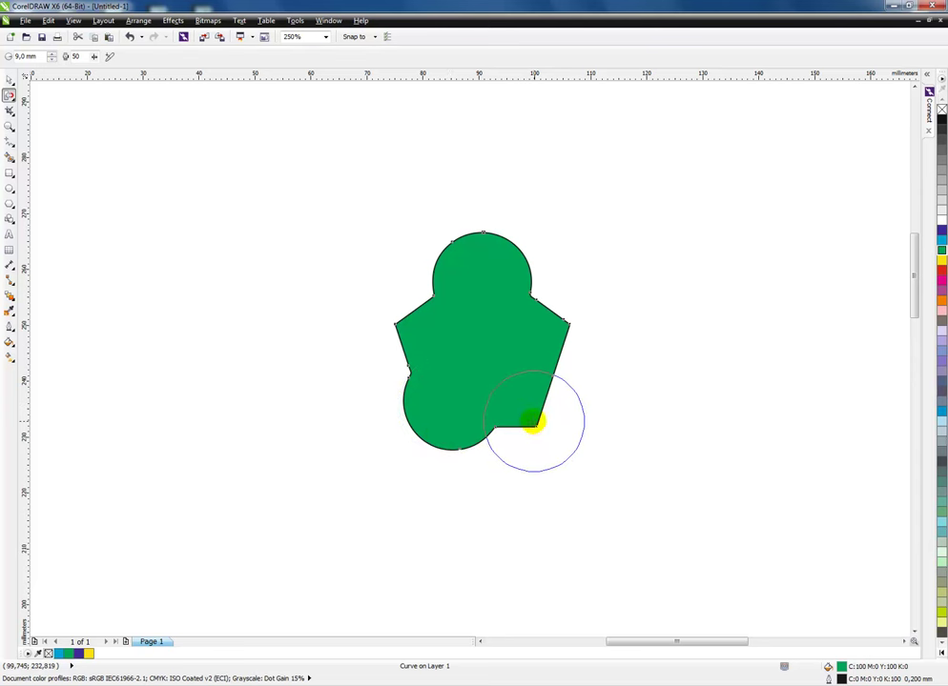
click(534, 421)
drag(534, 421, 572, 323)
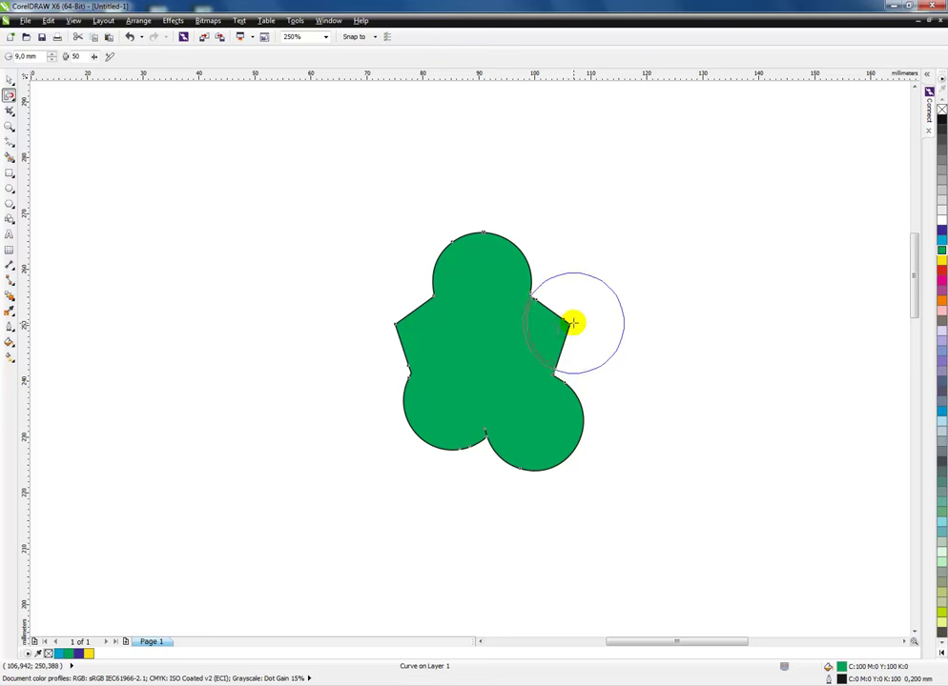
mouse_move(572, 323)
mouse_down()
mouse_move(651, 407)
mouse_move(423, 349)
mouse_move(389, 320)
mouse_up()
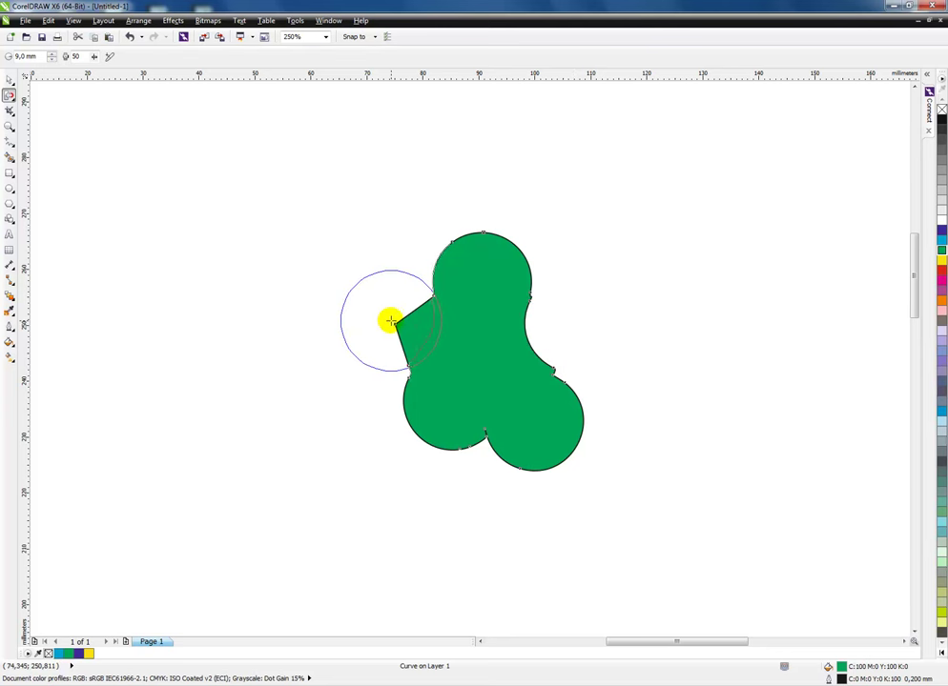
Move the reshaped green shape up and to the right, and delete it
click(9, 79)
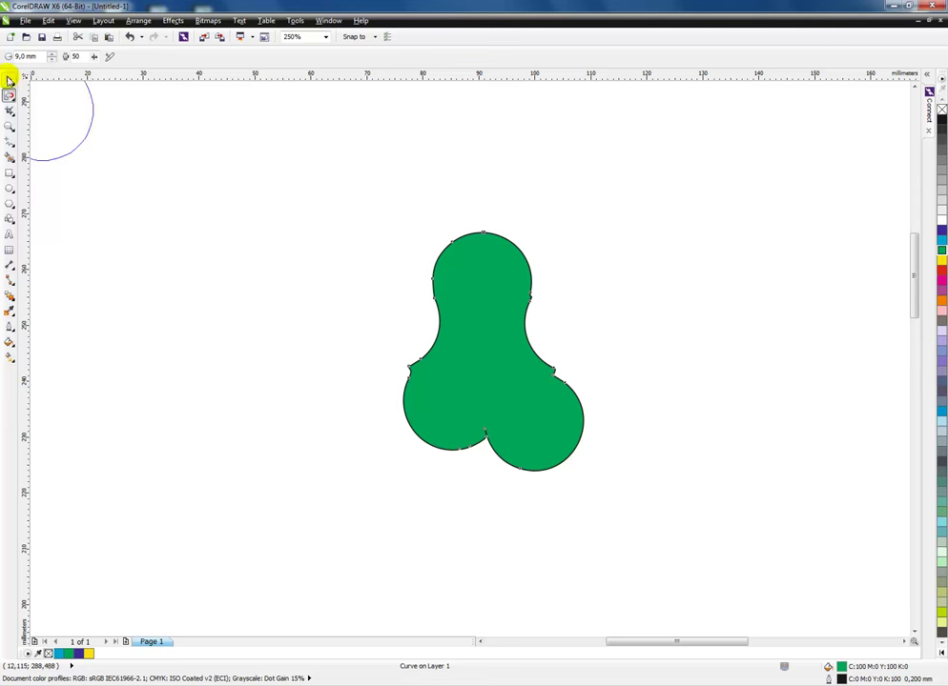
drag(513, 370, 633, 270)
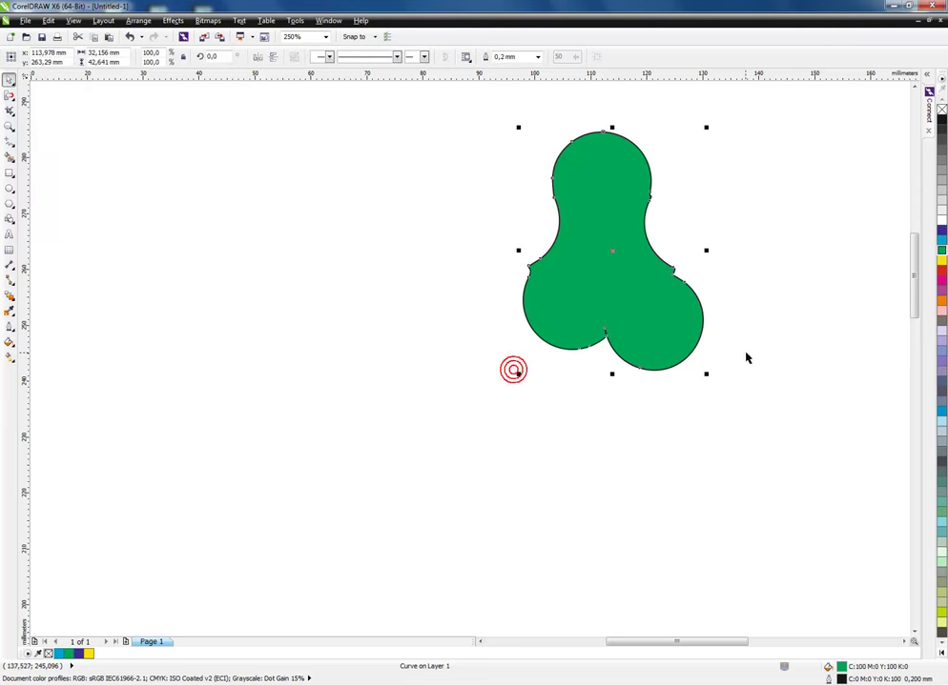
key(Delete)
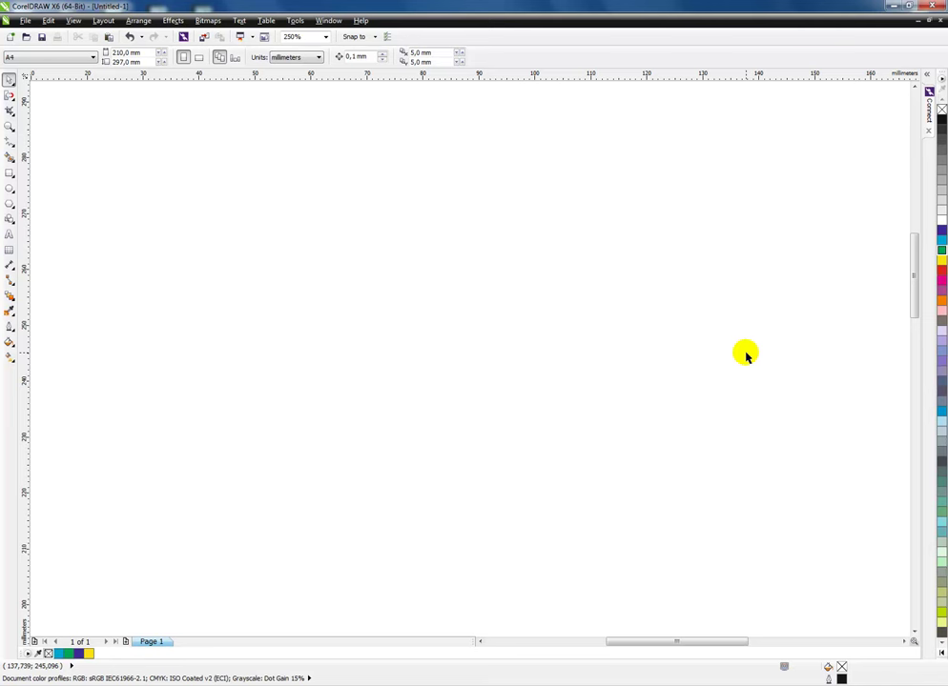
scroll(745, 355, down, 4)
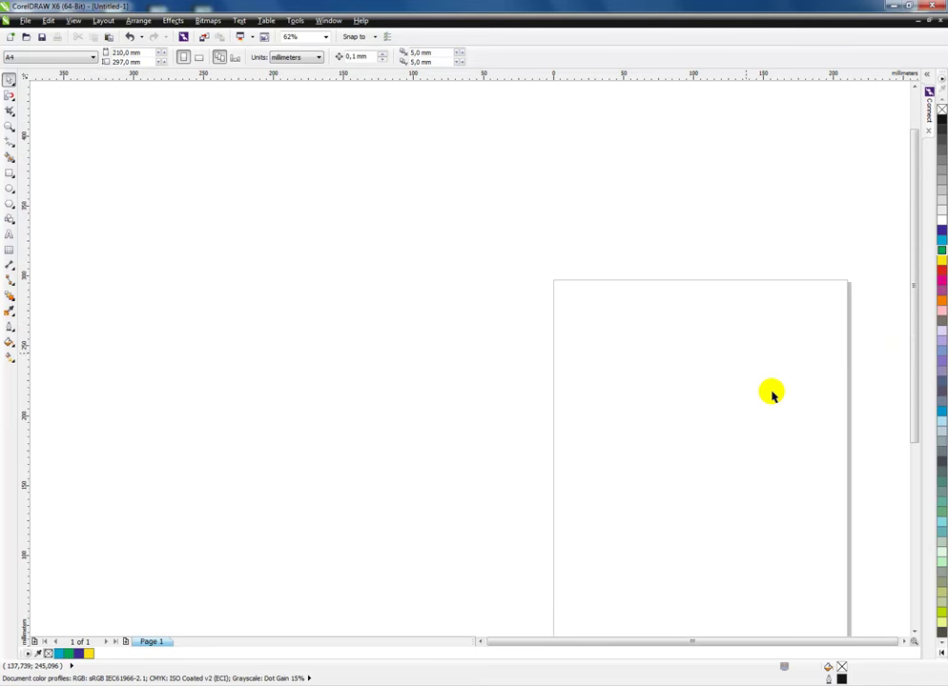
drag(915, 631, 187, 116)
click(9, 95)
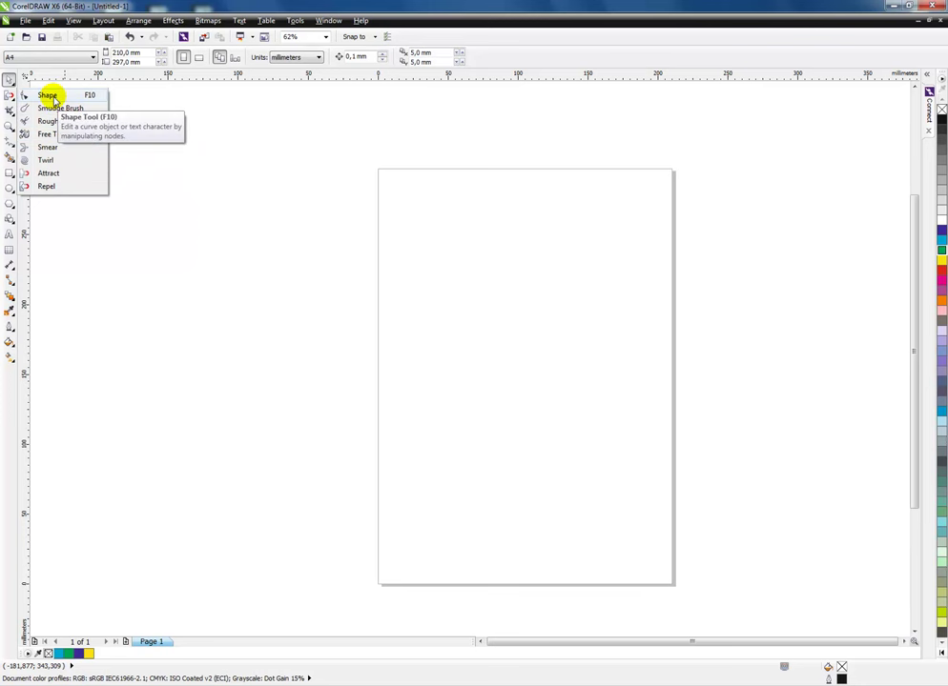
click(48, 186)
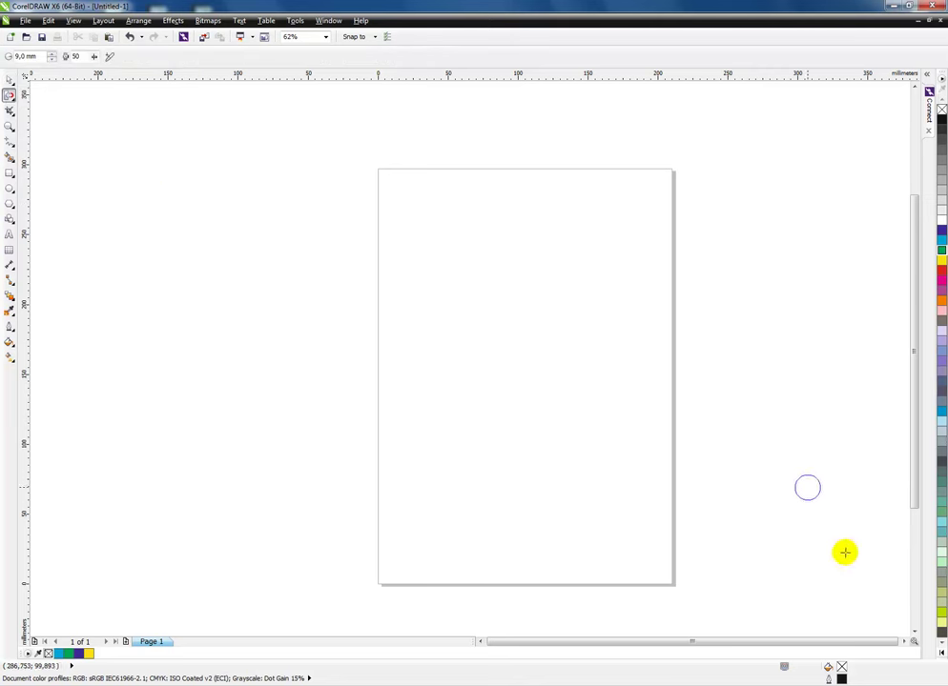
click(903, 642)
mouse_move(706, 370)
mouse_down()
mouse_move(198, 210)
mouse_move(188, 186)
mouse_move(113, 160)
mouse_move(276, 179)
mouse_move(559, 236)
mouse_move(623, 231)
mouse_up()
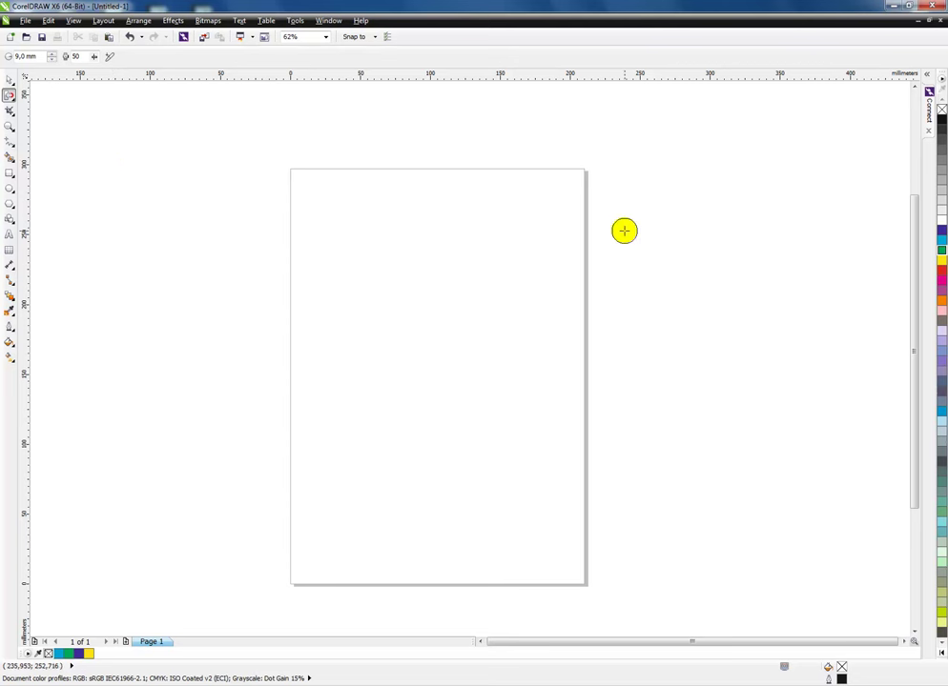